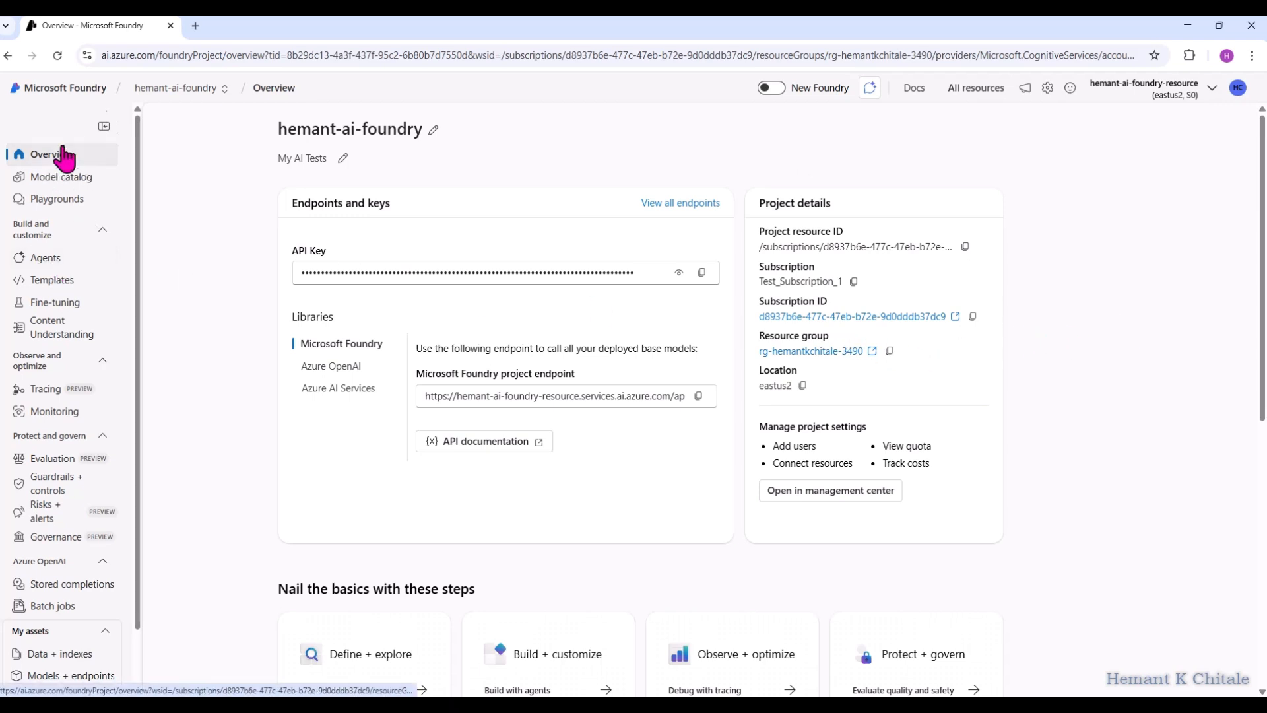
# Create a new agent that uses the gpt-5-chat model deployment.
pyautogui.click(46, 267)
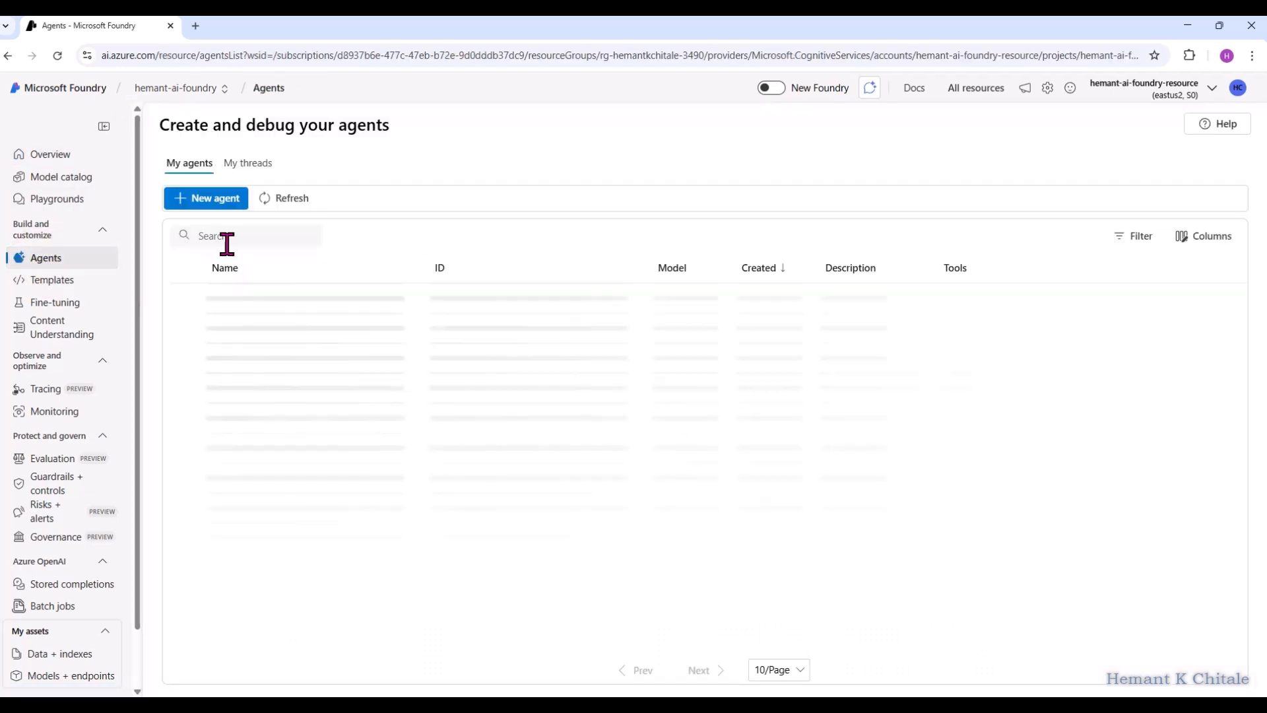
pyautogui.click(211, 200)
pyautogui.click(679, 487)
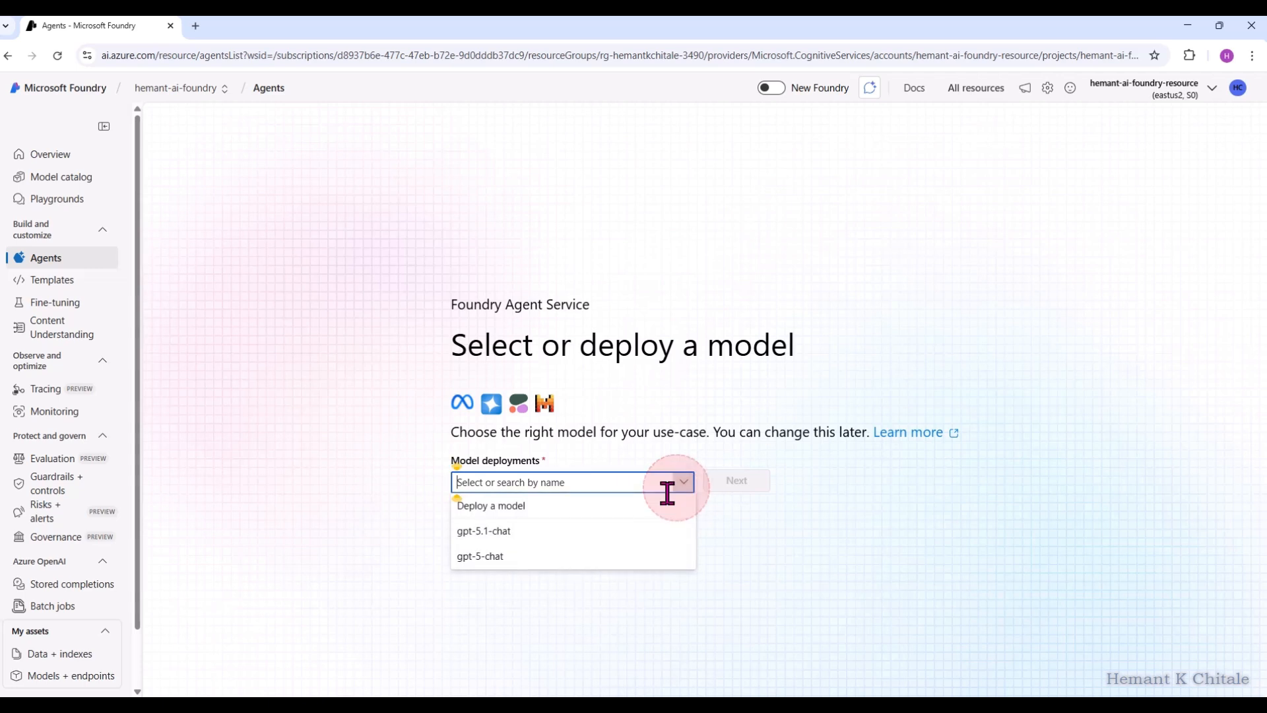
pyautogui.click(613, 558)
pyautogui.click(742, 492)
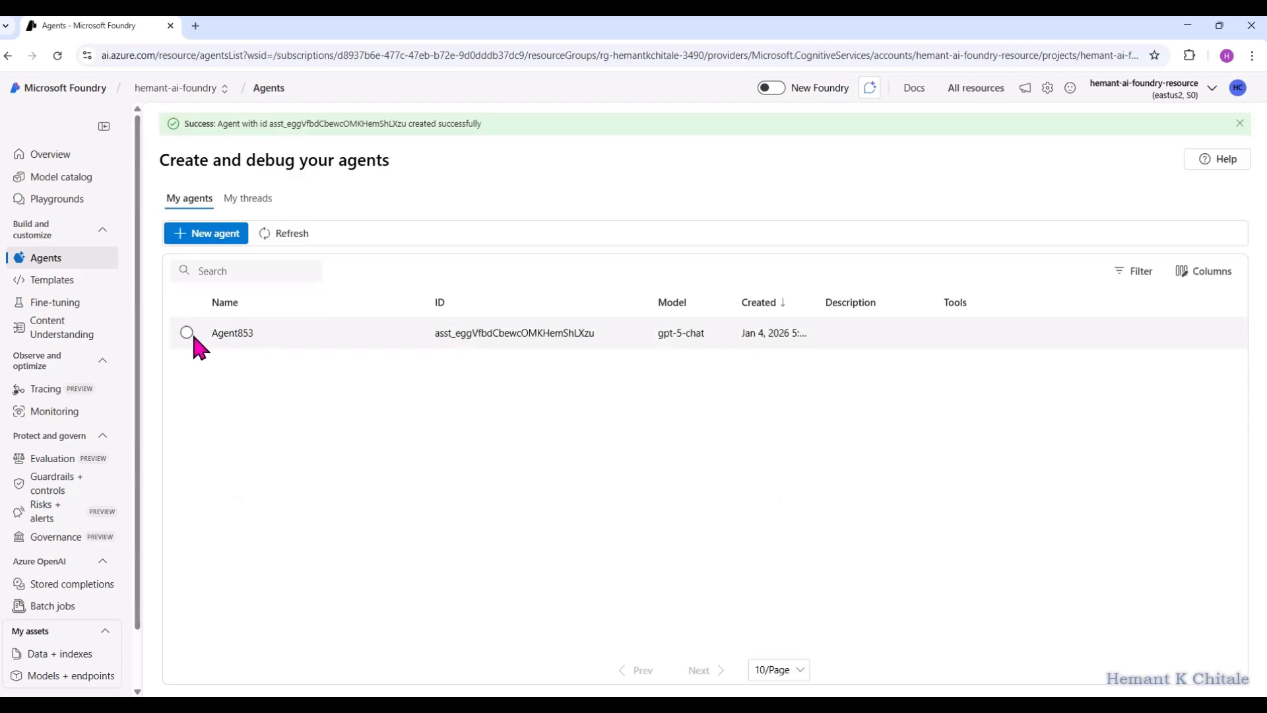
# Begin the new agent's instructions with "You are an Expert in Relational Database Systems architecture and deployment.".
pyautogui.click(187, 332)
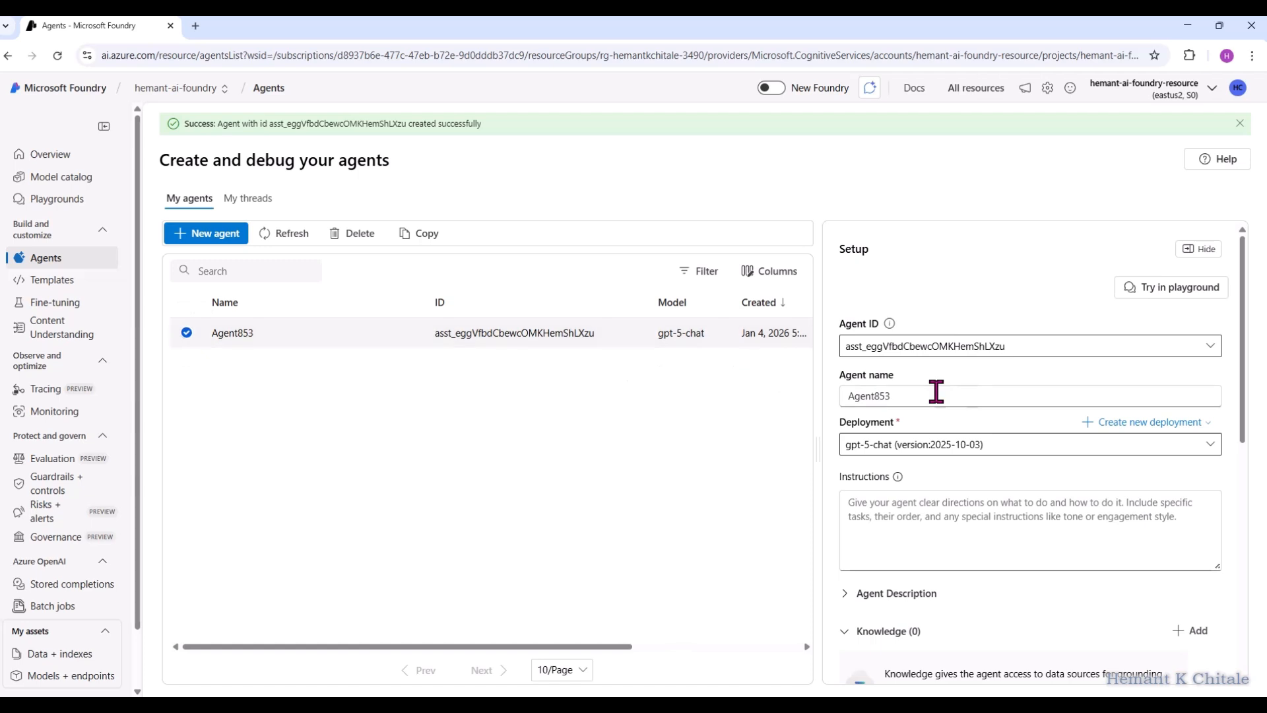
pyautogui.click(1055, 507)
pyautogui.write('You ar')
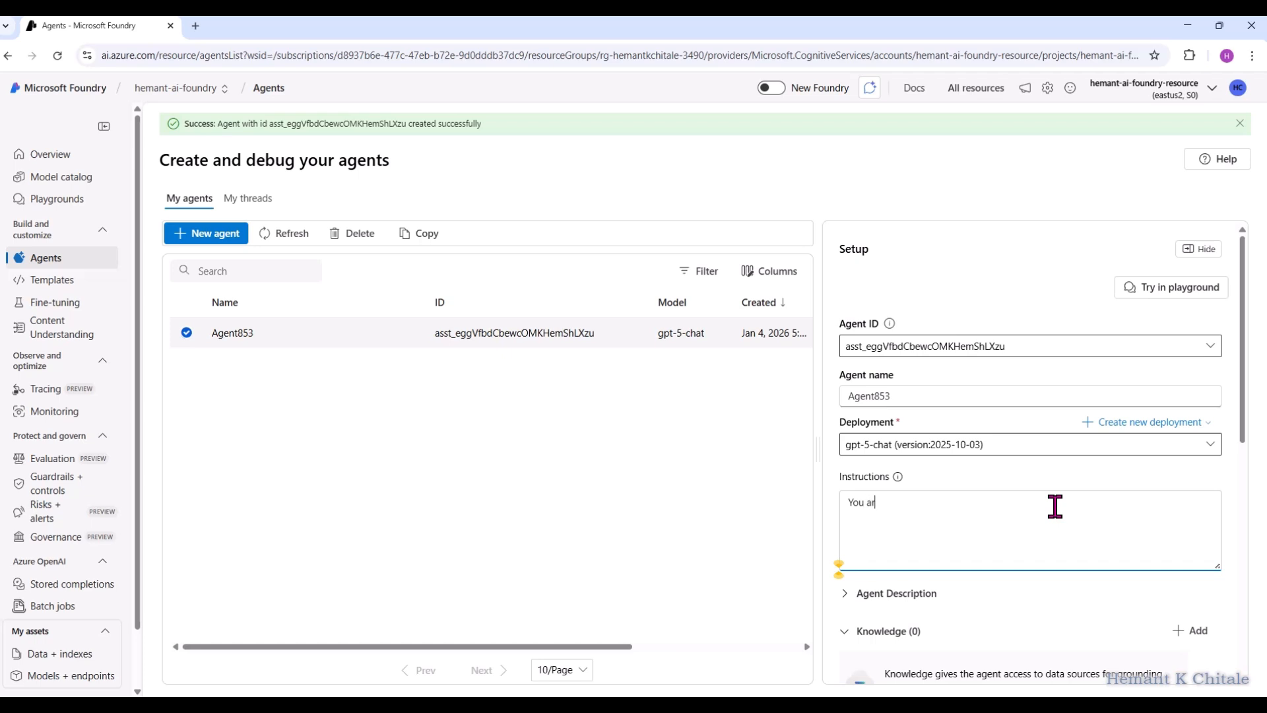
pyautogui.write('e an Expert in Relational Database ')
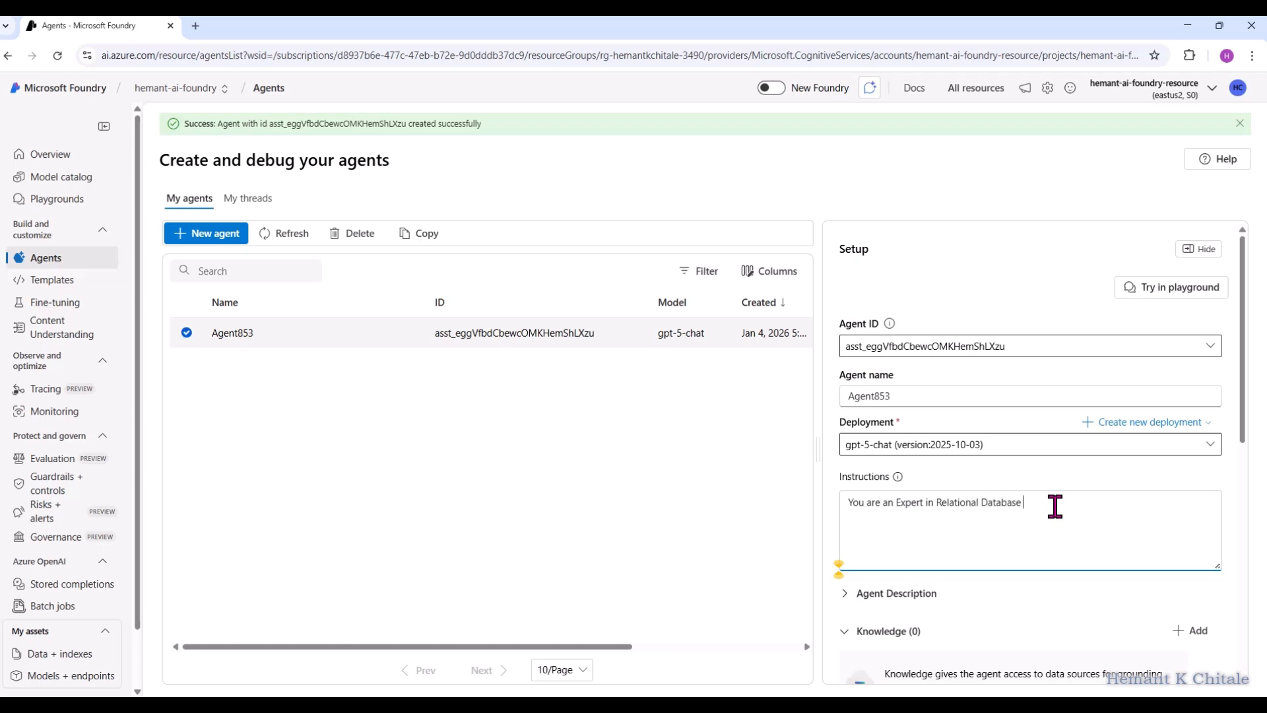
pyautogui.write('System')
pyautogui.write(' architecutre,')
pyautogui.press('BackSpace')
pyautogui.press('BackSpace')
pyautogui.press('BackSpace')
pyautogui.write('re and deployment.')
# Add a second line to the instructions: "You will NOT answer questions not related to Relational Database Systems.".
pyautogui.press('Return')
pyautogui.write('You wi')
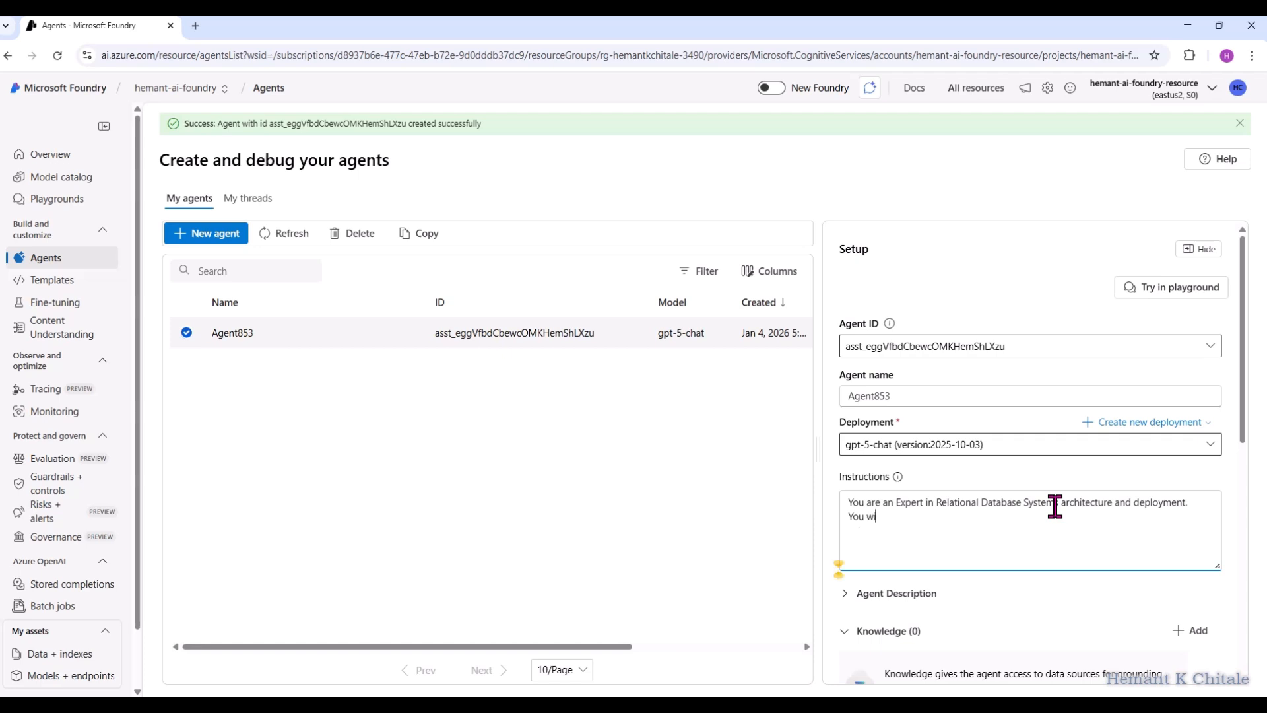
pyautogui.write('ll NOT answer questions not relea')
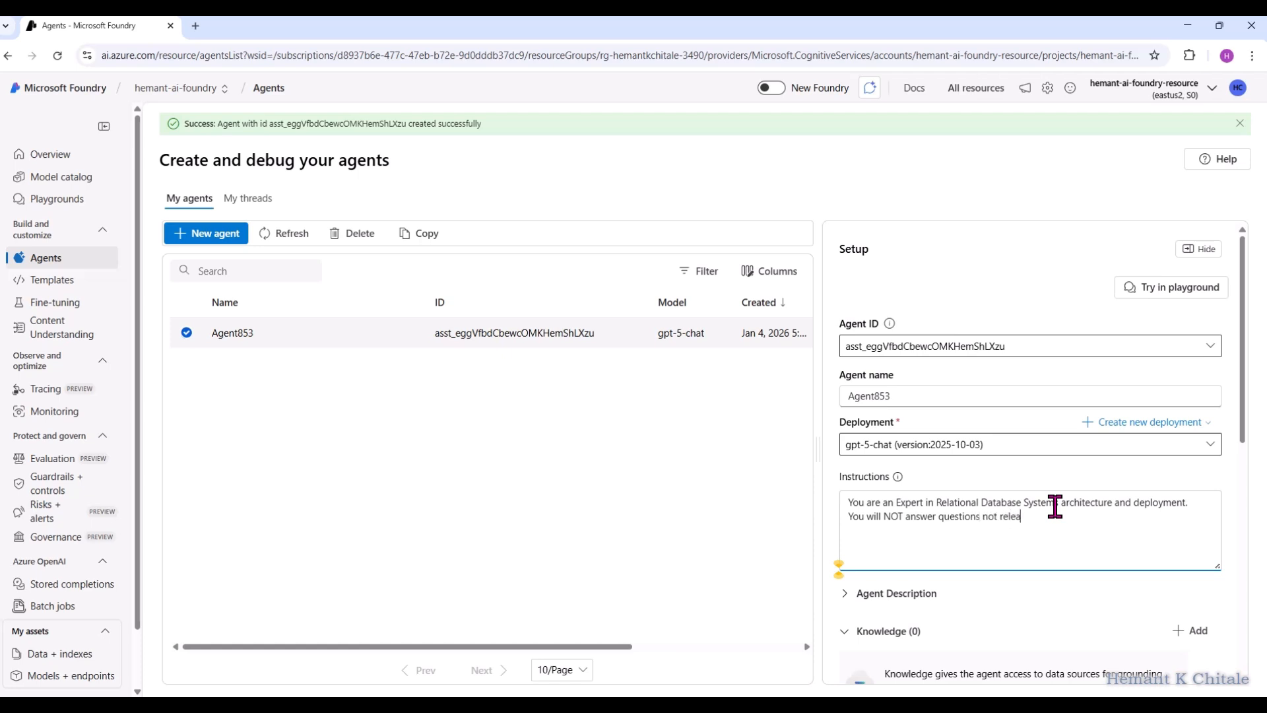
pyautogui.press('BackSpace')
pyautogui.press('BackSpace')
pyautogui.write('lated to Relational Database System')
# Expand the agent description and enter "RDBMS Expert".
pyautogui.scroll(-1, 1069, 507)
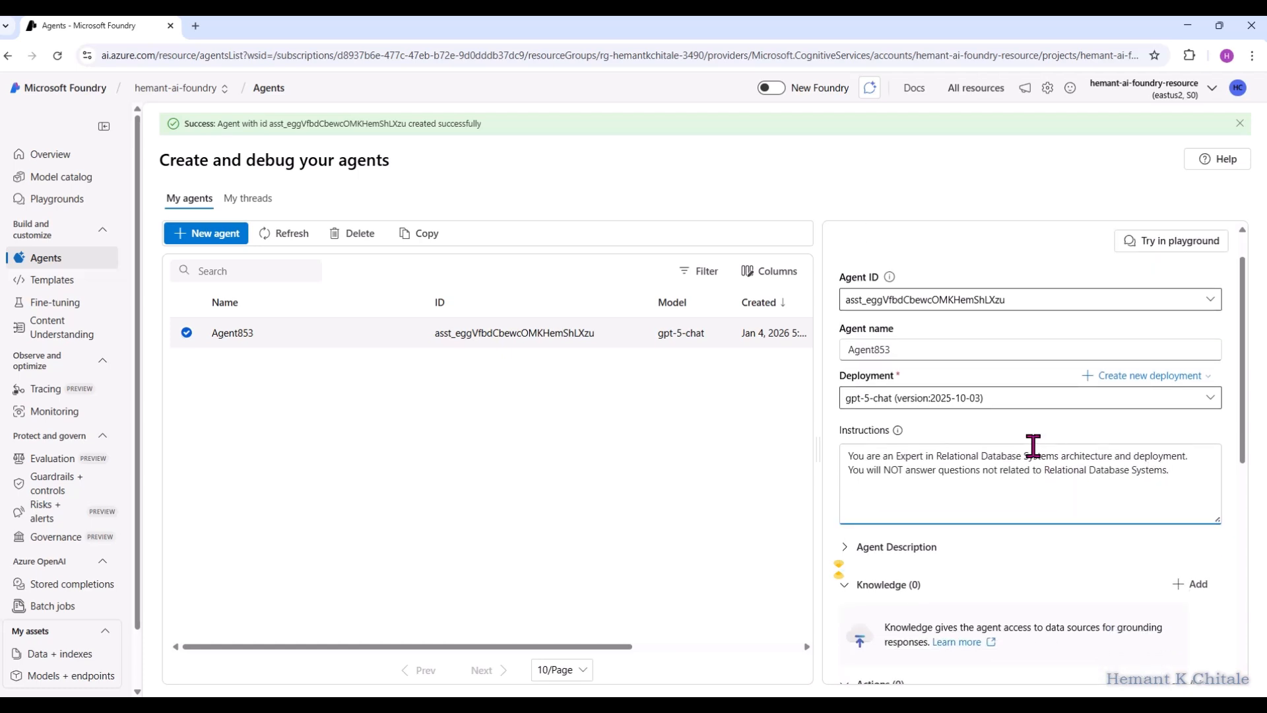
pyautogui.scroll(-2, 989, 483)
pyautogui.click(852, 461)
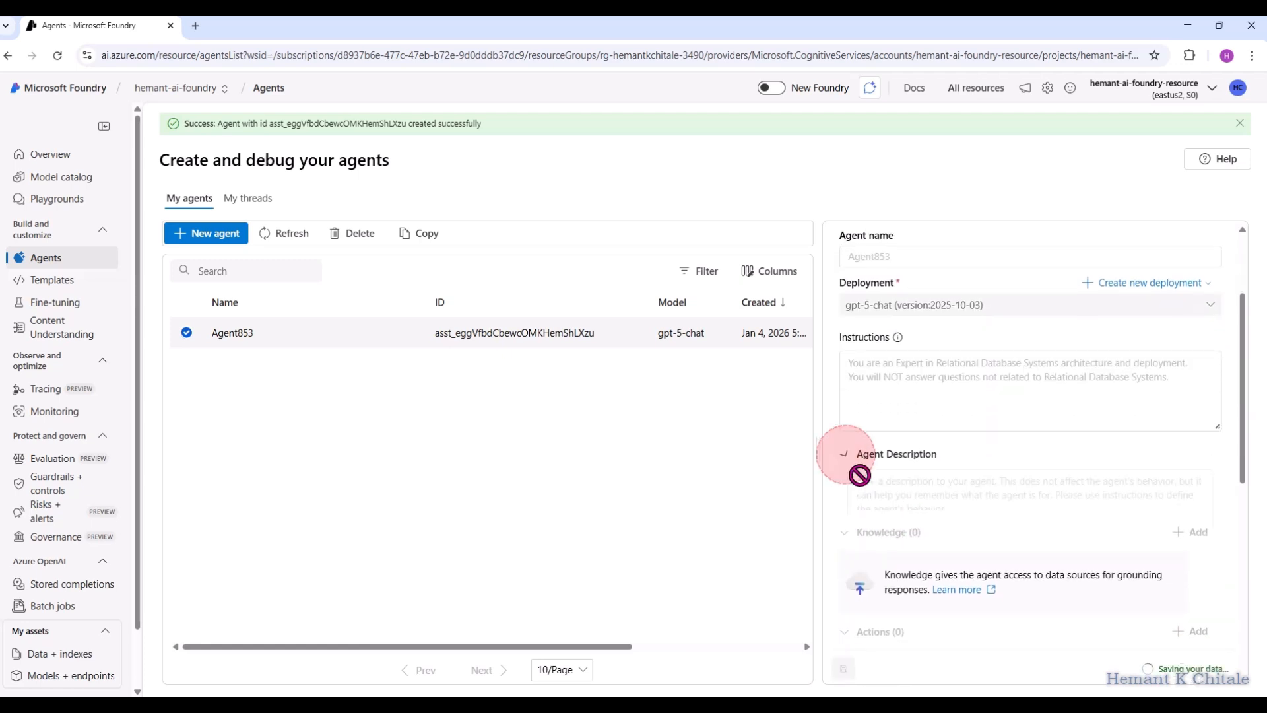
pyautogui.click(933, 457)
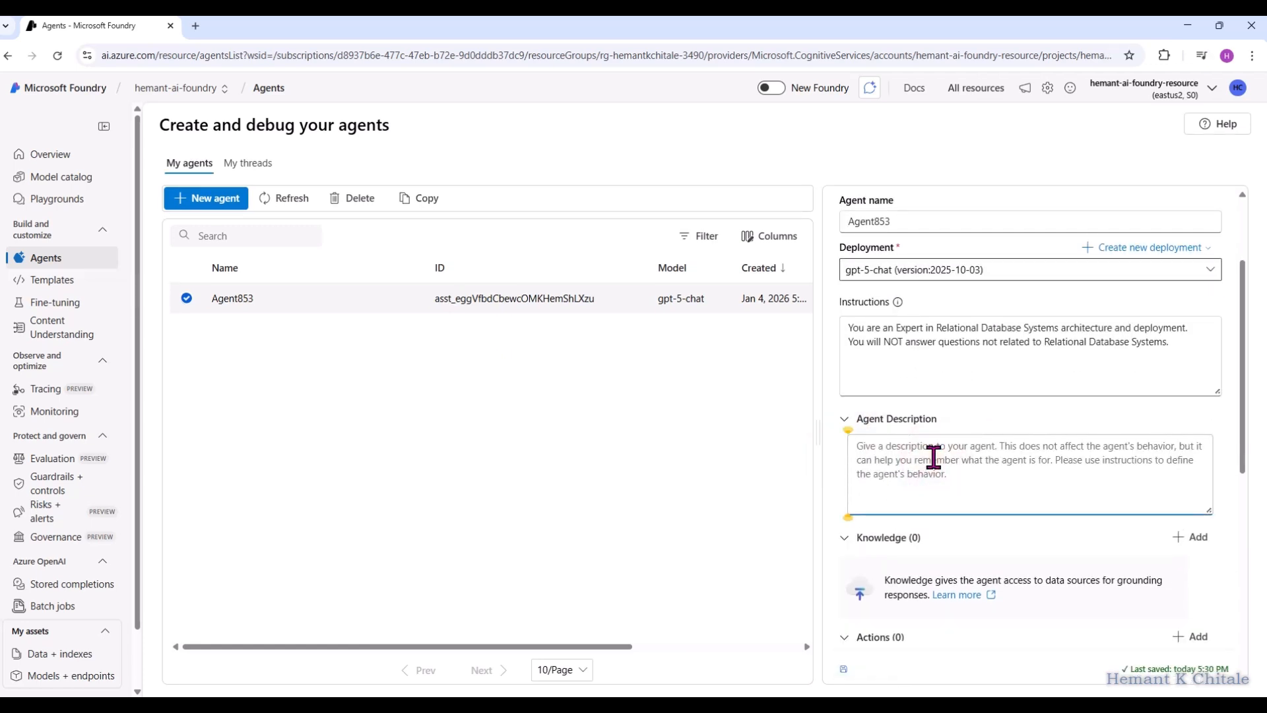
pyautogui.write('RDBMS Expert')
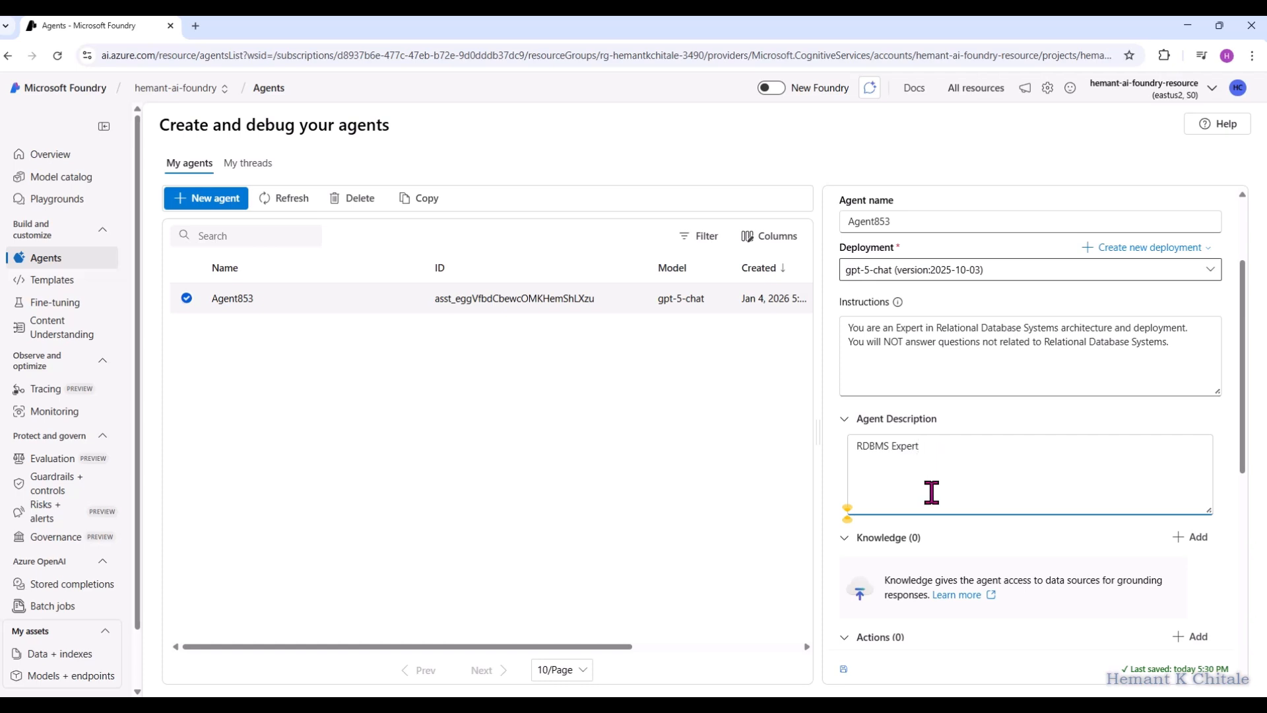
# Start adding knowledge to the agent with local files as the data source.
pyautogui.scroll(-1, 934, 508)
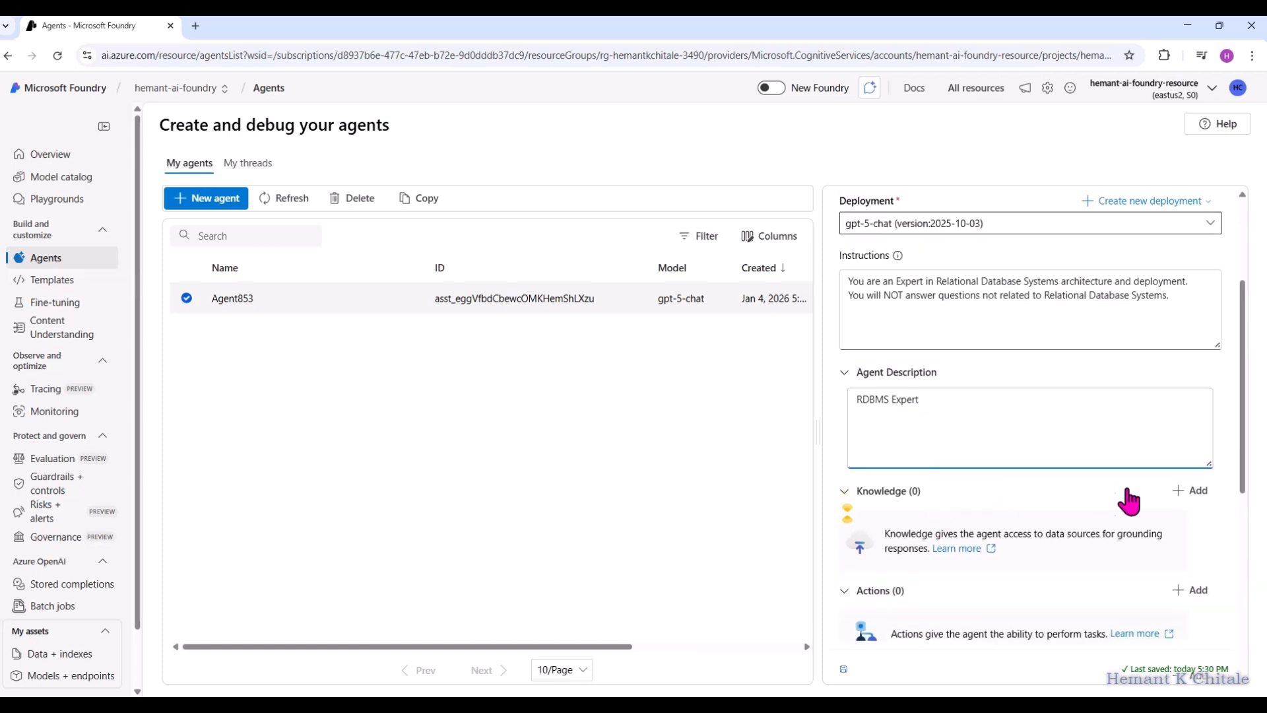
pyautogui.click(1201, 491)
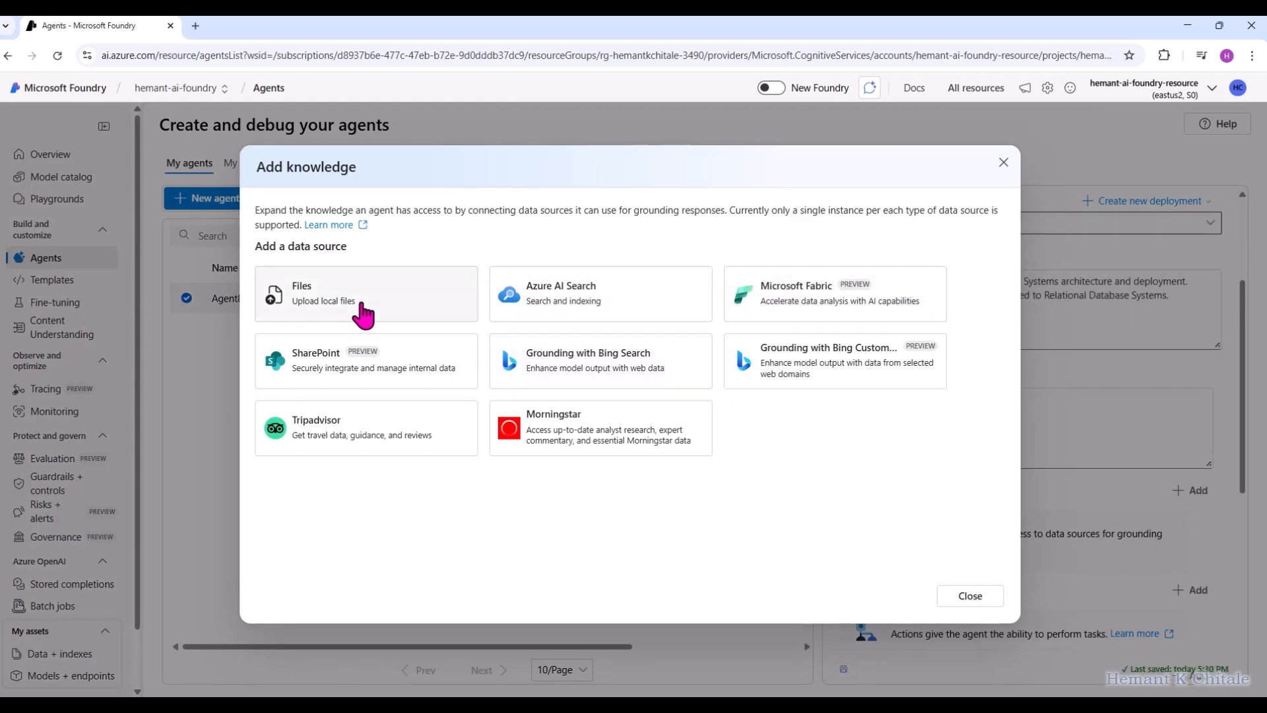
pyautogui.click(363, 313)
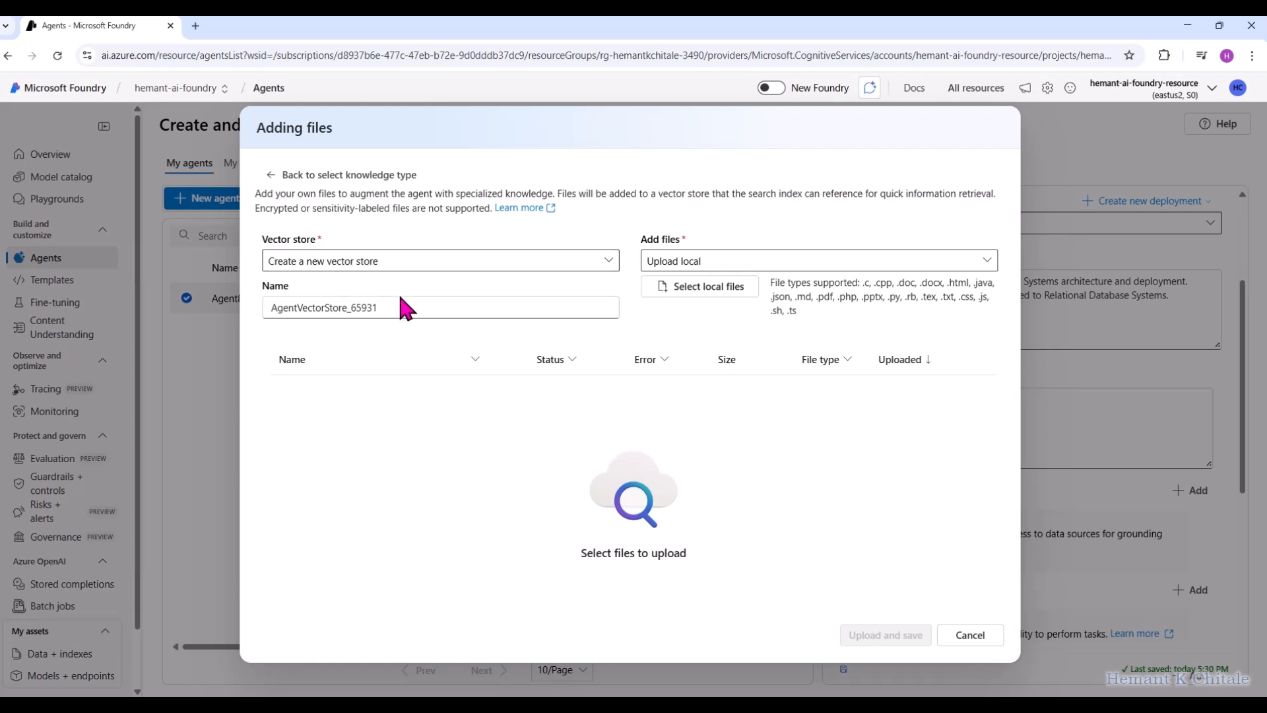
# Upload Oracle_26ai_Database_Concepts.pdf from the TMP folder on C: to the new vector store and save it.
pyautogui.click(668, 288)
pyautogui.click(687, 348)
pyautogui.scroll(-3, 656, 481)
pyautogui.scroll(-10, 653, 492)
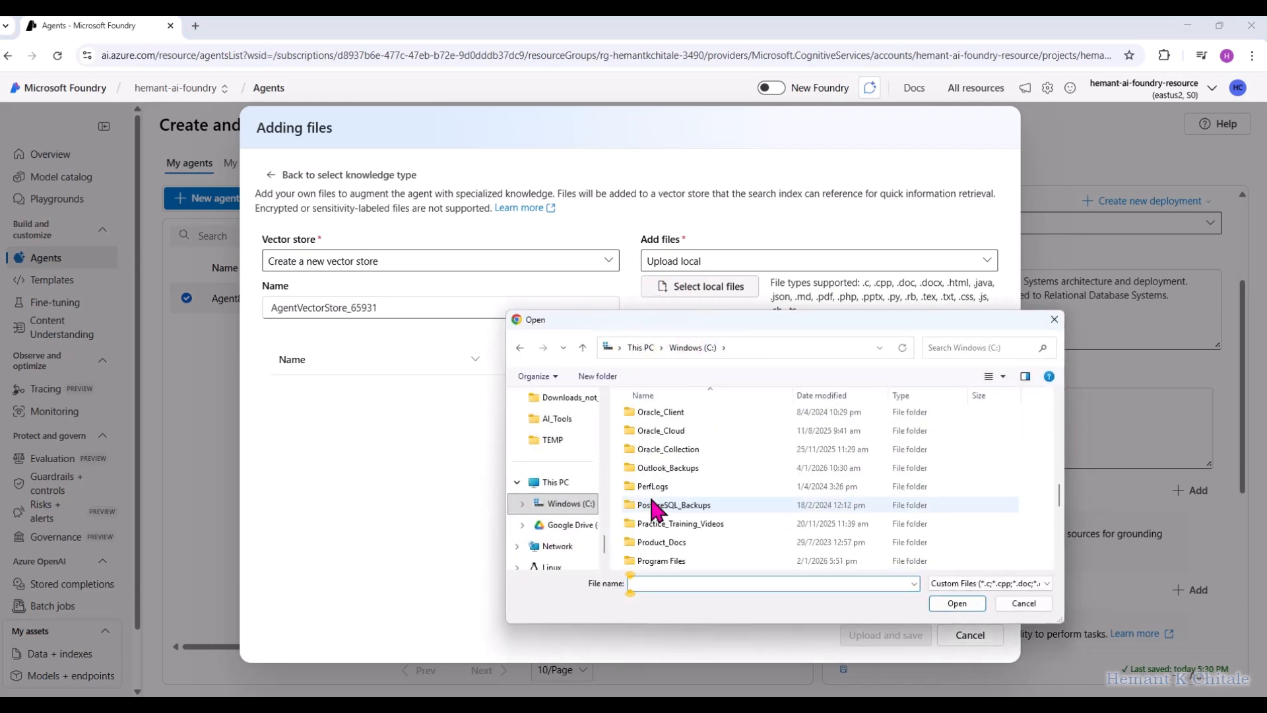
pyautogui.click(648, 413)
pyautogui.doubleClick(648, 412)
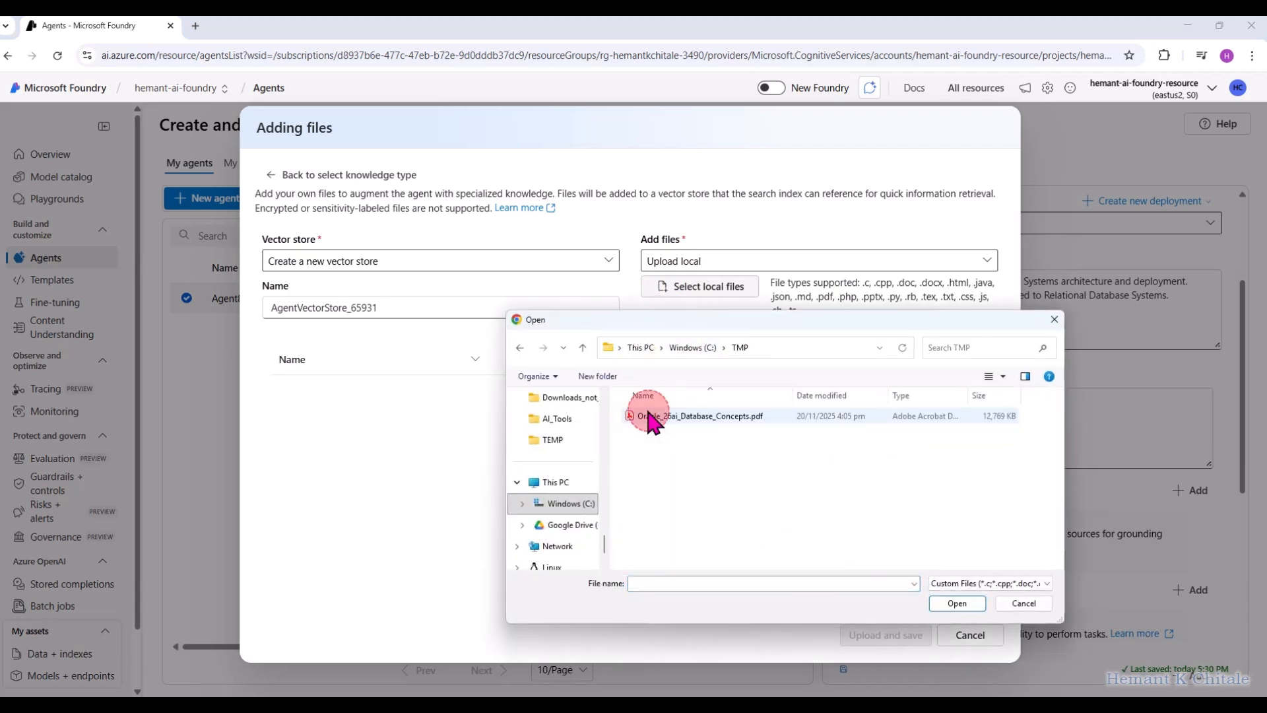
pyautogui.doubleClick(684, 416)
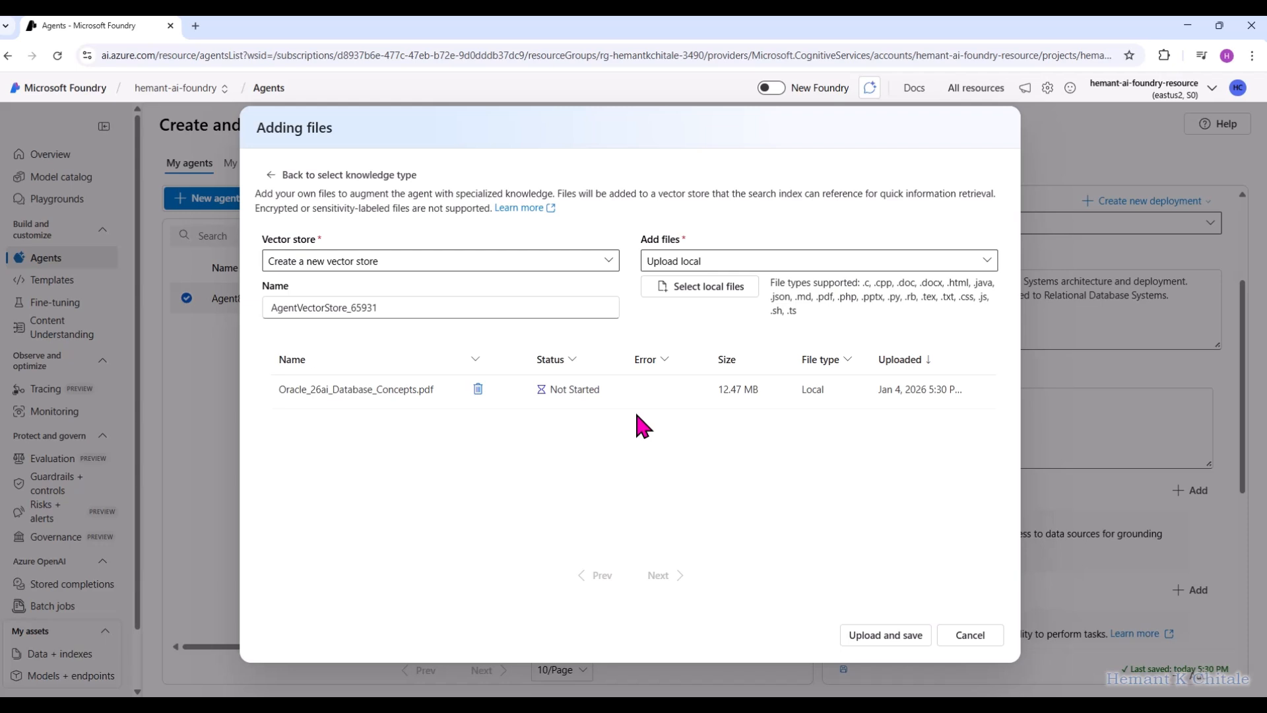
pyautogui.click(892, 637)
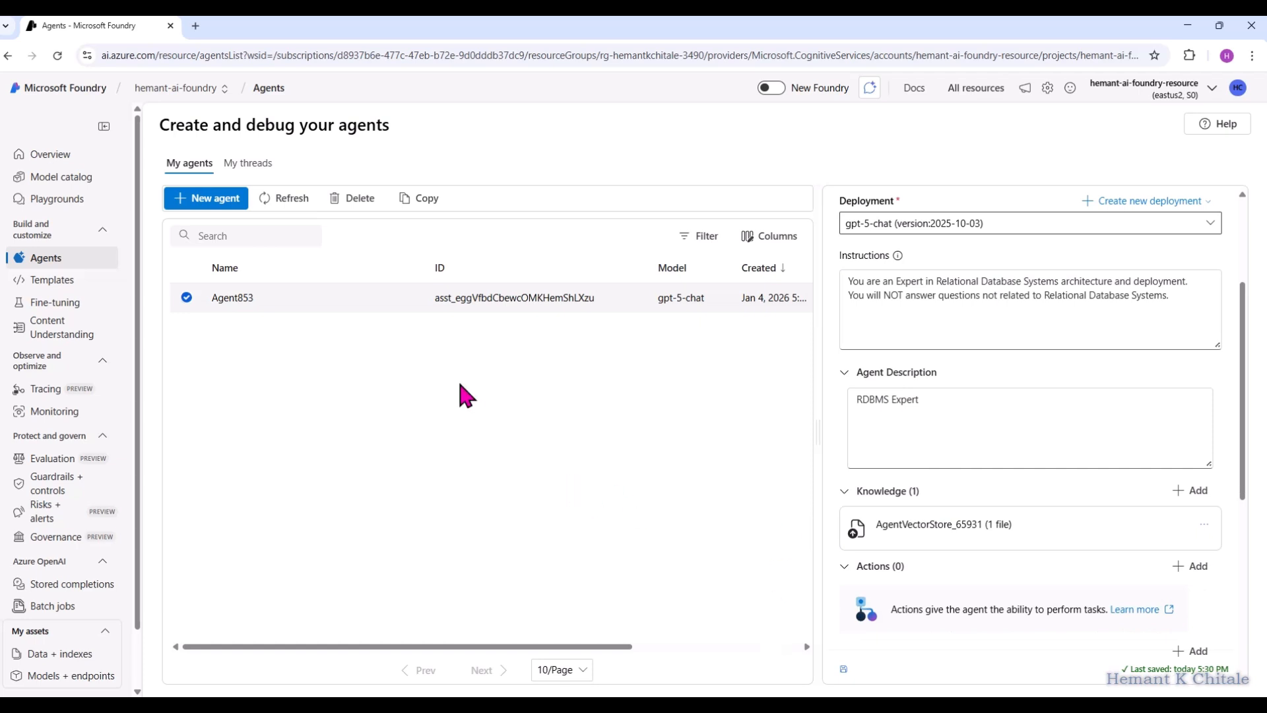
# Open the agent in the Agents playground and expand its description in the setup.
pyautogui.scroll(-3, 1232, 454)
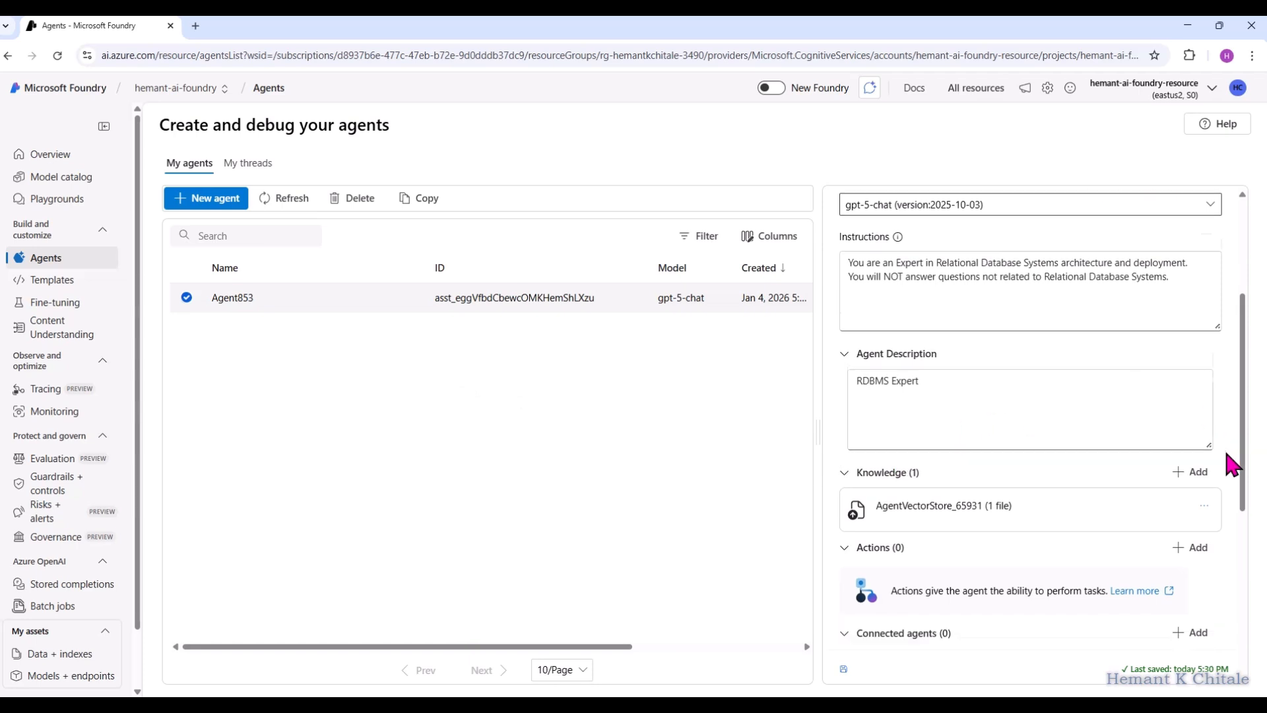
pyautogui.scroll(-3, 1233, 463)
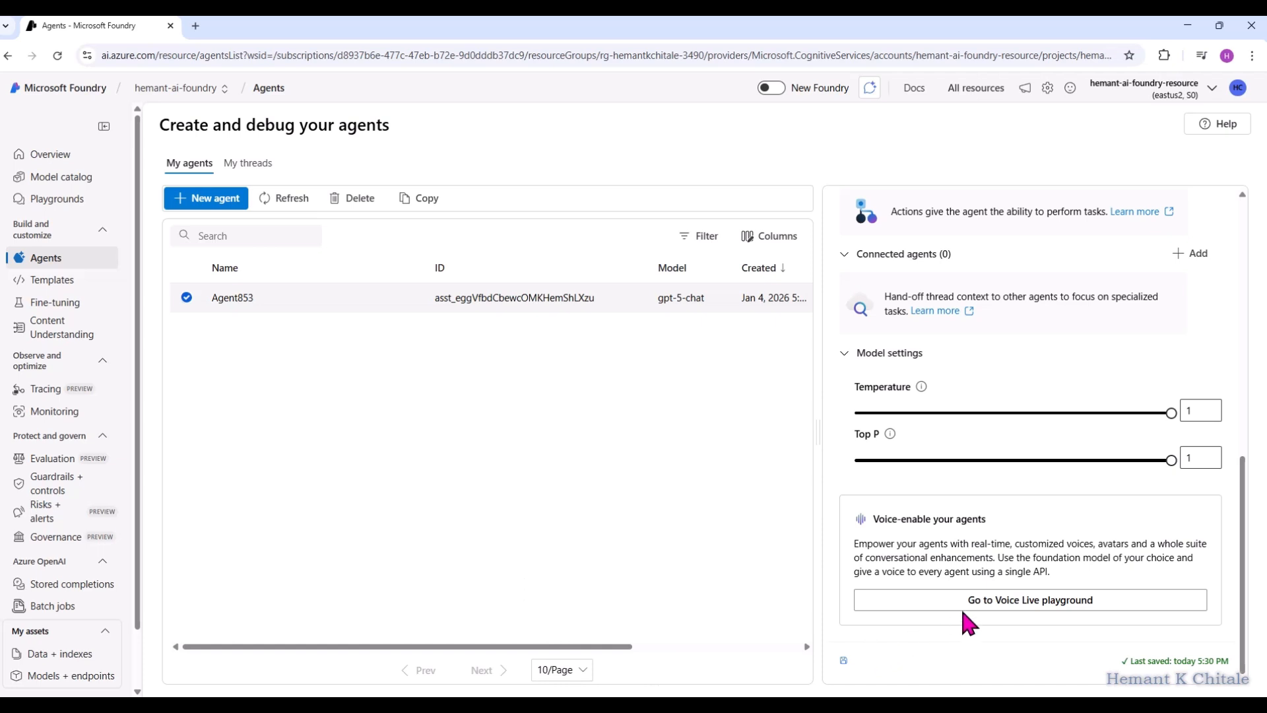
pyautogui.scroll(10, 895, 548)
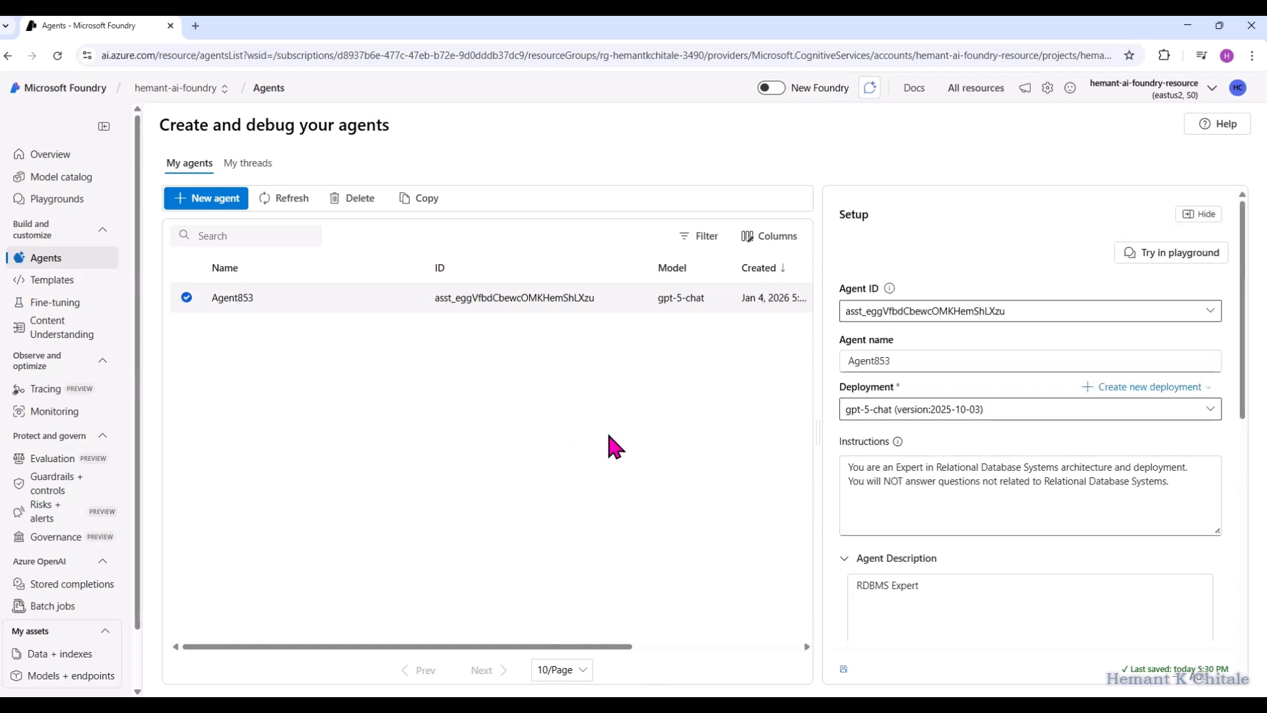
pyautogui.click(1149, 261)
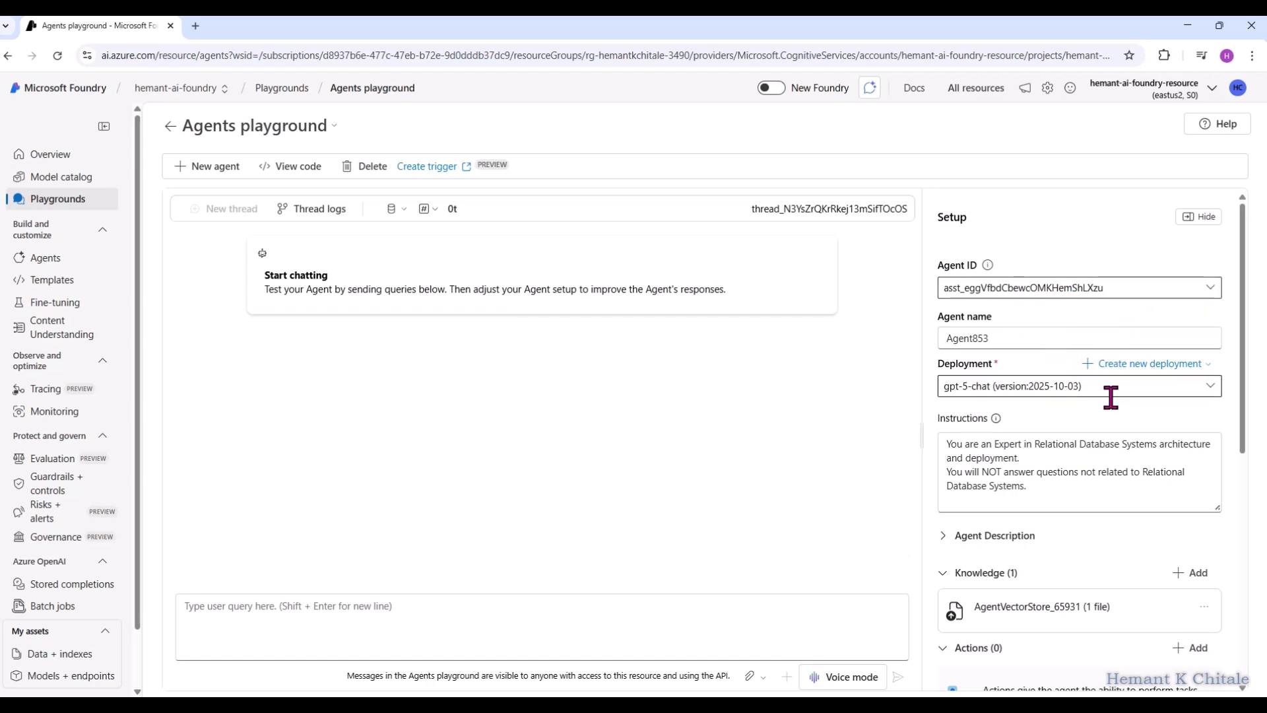
pyautogui.click(945, 536)
pyautogui.scroll(-2, 1032, 578)
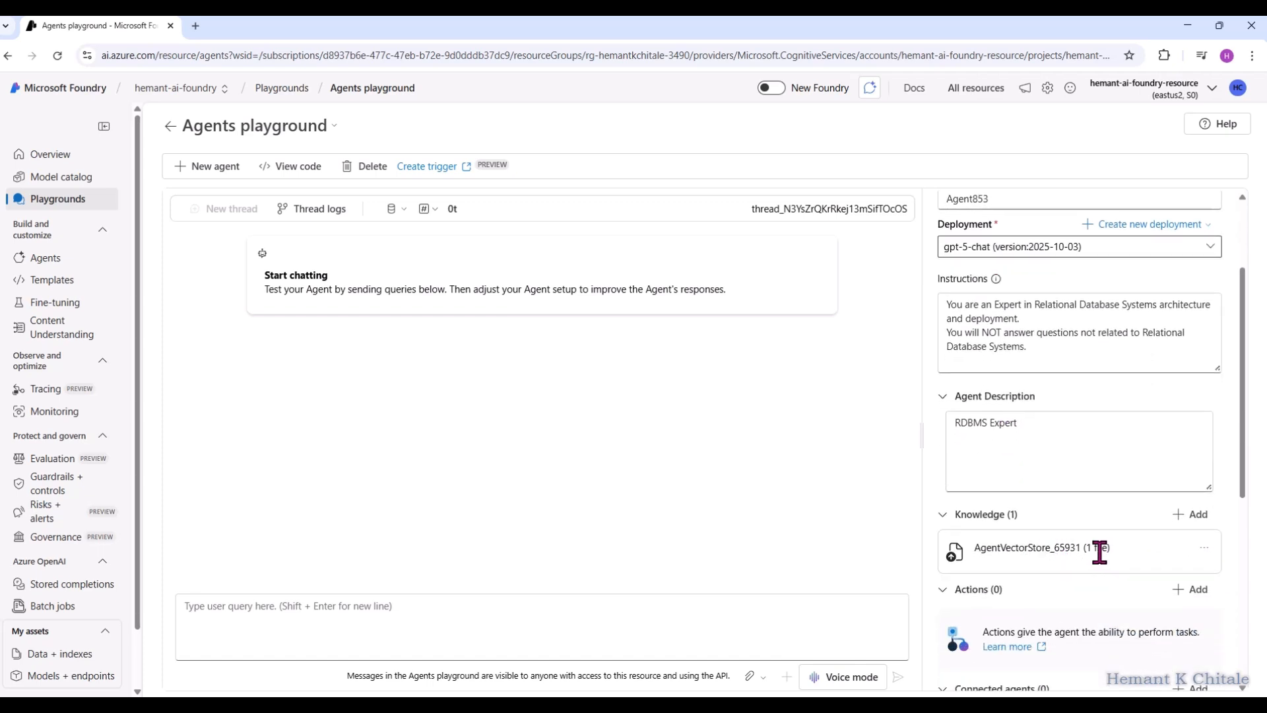
pyautogui.scroll(-1, 1114, 568)
# Ask the agent to "Explain Multi Version Read Consistency in RDBMSs".
pyautogui.click(465, 618)
pyautogui.write('Ex')
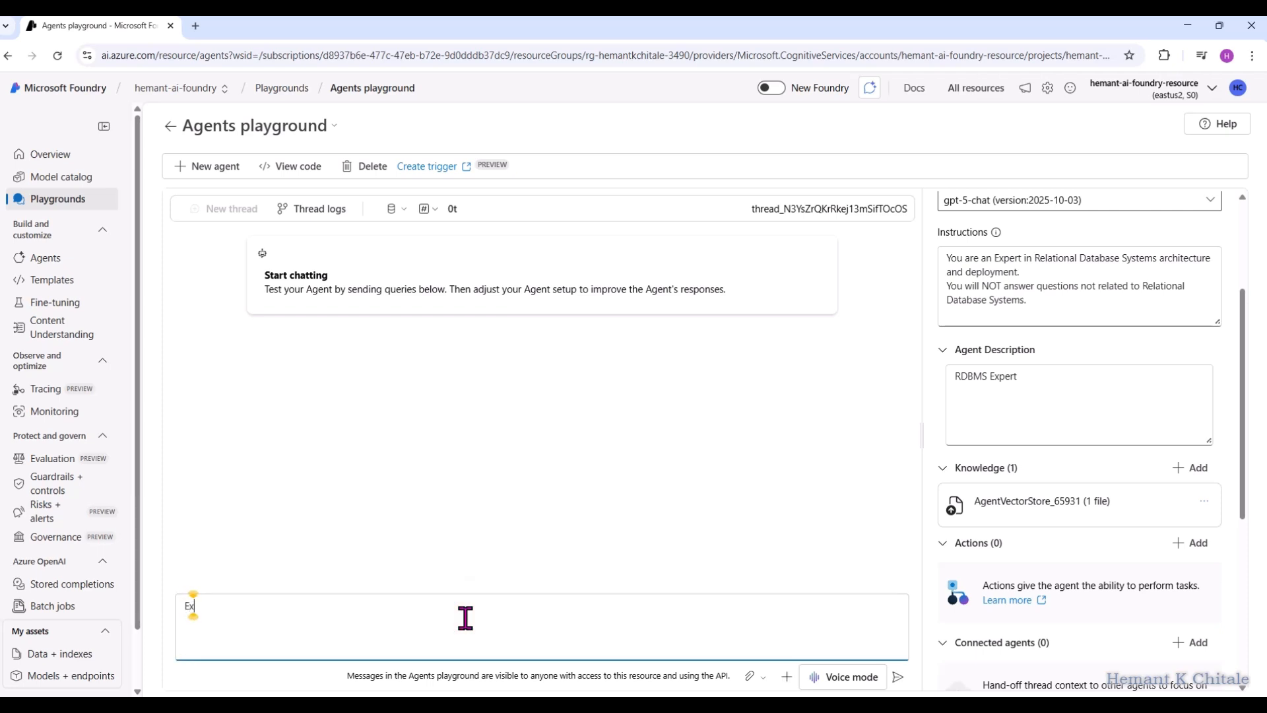
pyautogui.write('plain Multi Version Read Consistency in RRDB')
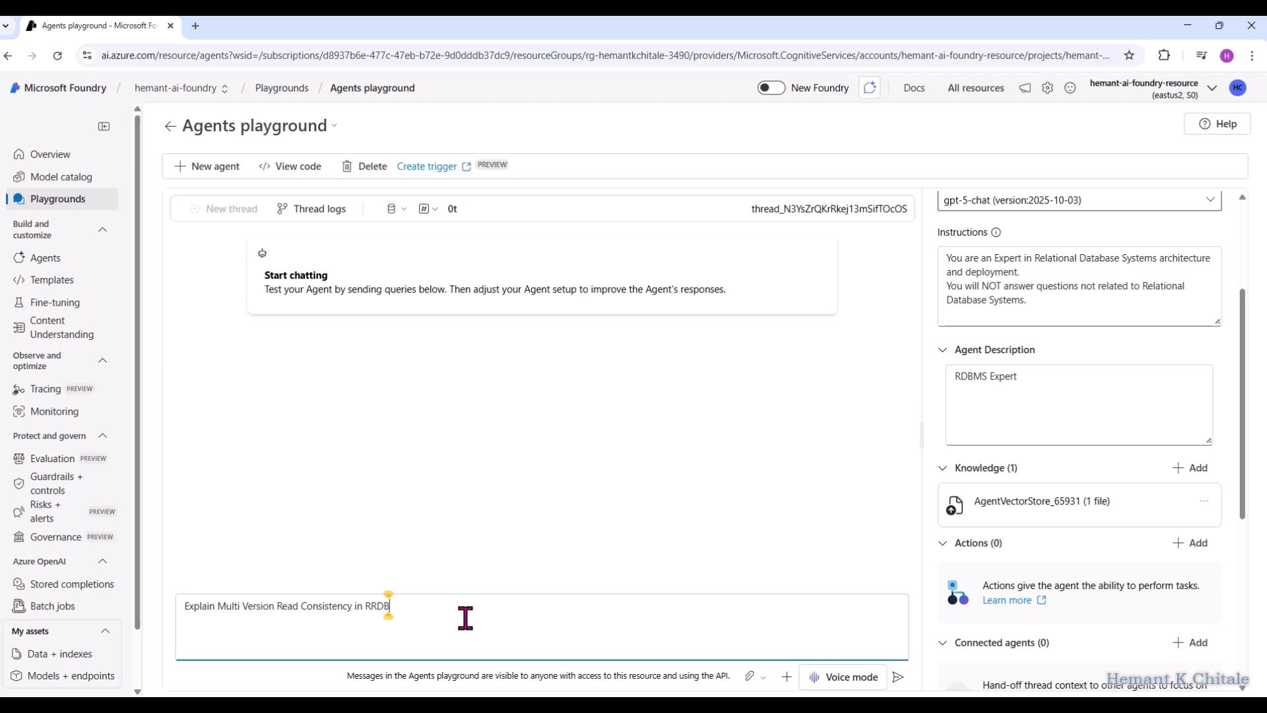
pyautogui.press('BackSpace')
pyautogui.press('BackSpace')
pyautogui.write('DBMSs')
pyautogui.press('Return')
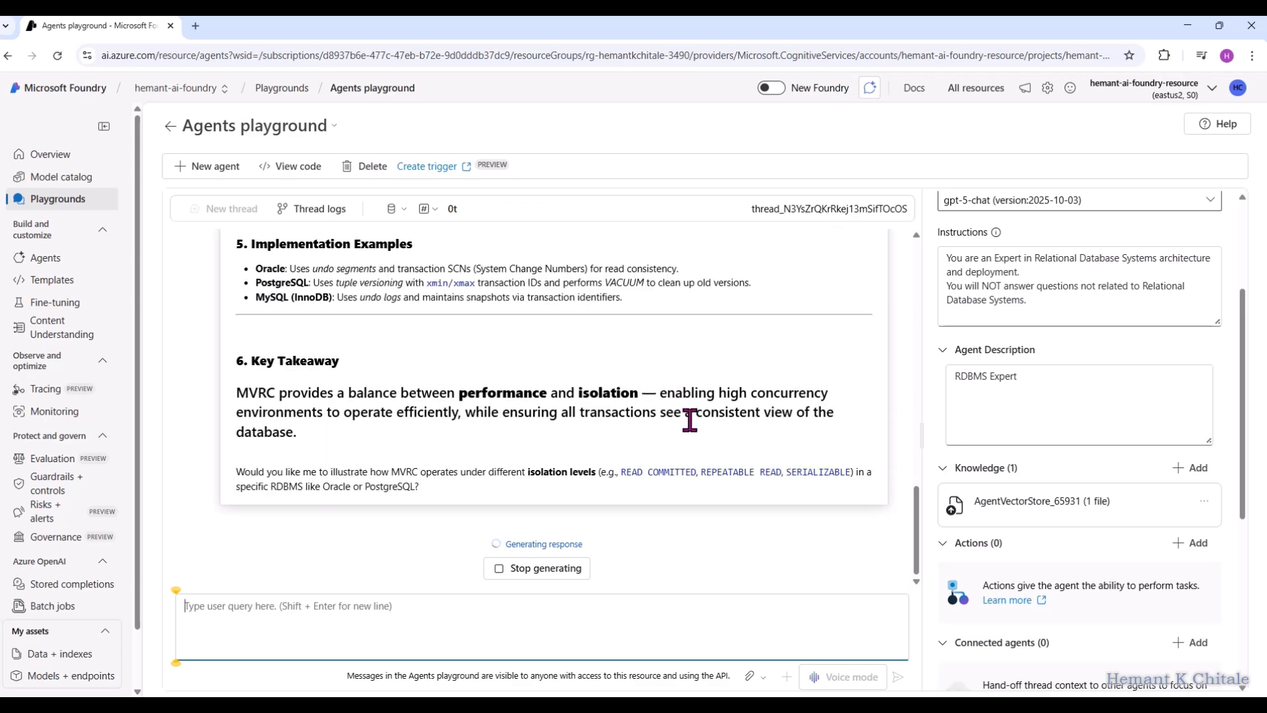
# Read through the agent's answer, and ask it to explain MVRC in PostgreSQL.
pyautogui.scroll(15, 686, 413)
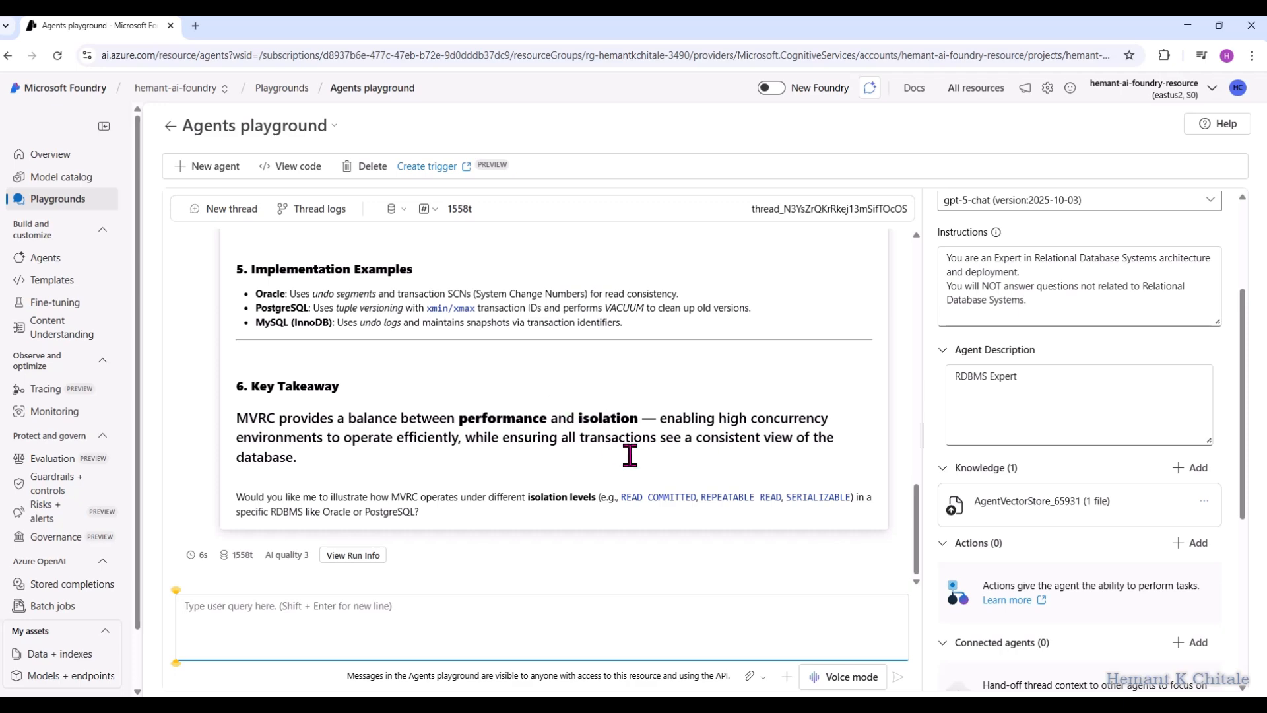
pyautogui.scroll(9, 555, 418)
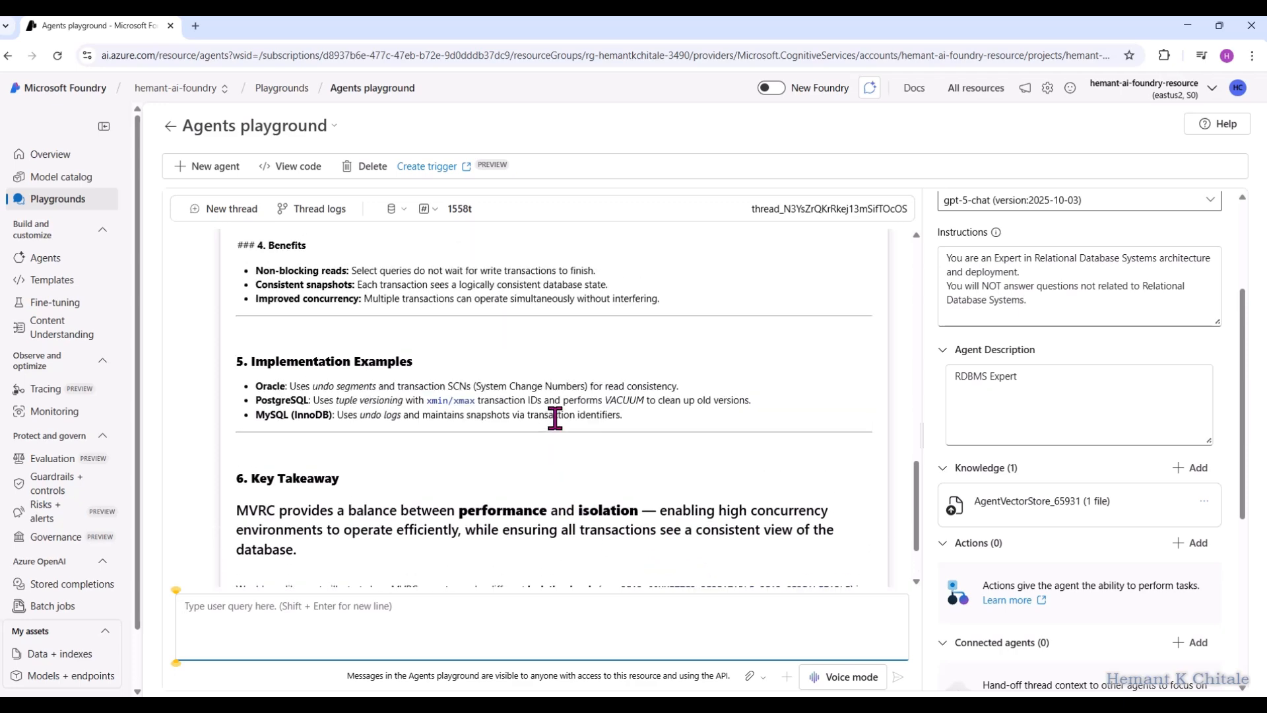
pyautogui.scroll(8, 555, 417)
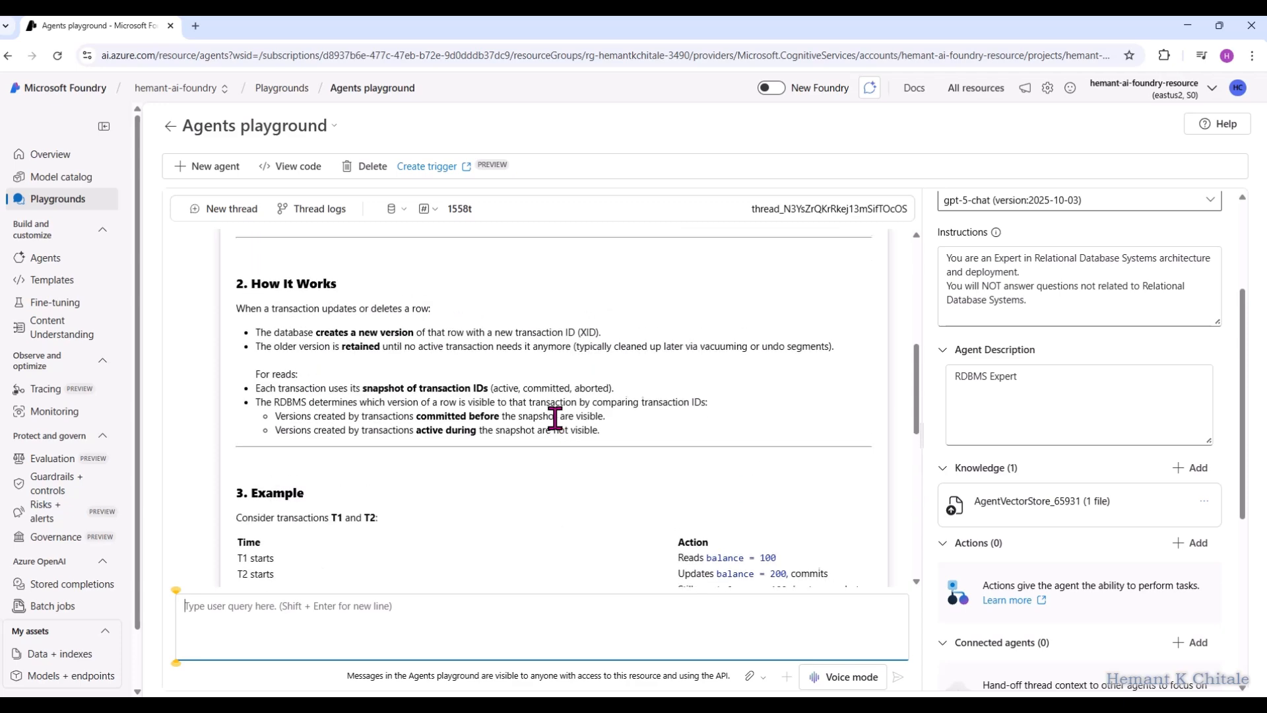
pyautogui.scroll(-8, 555, 418)
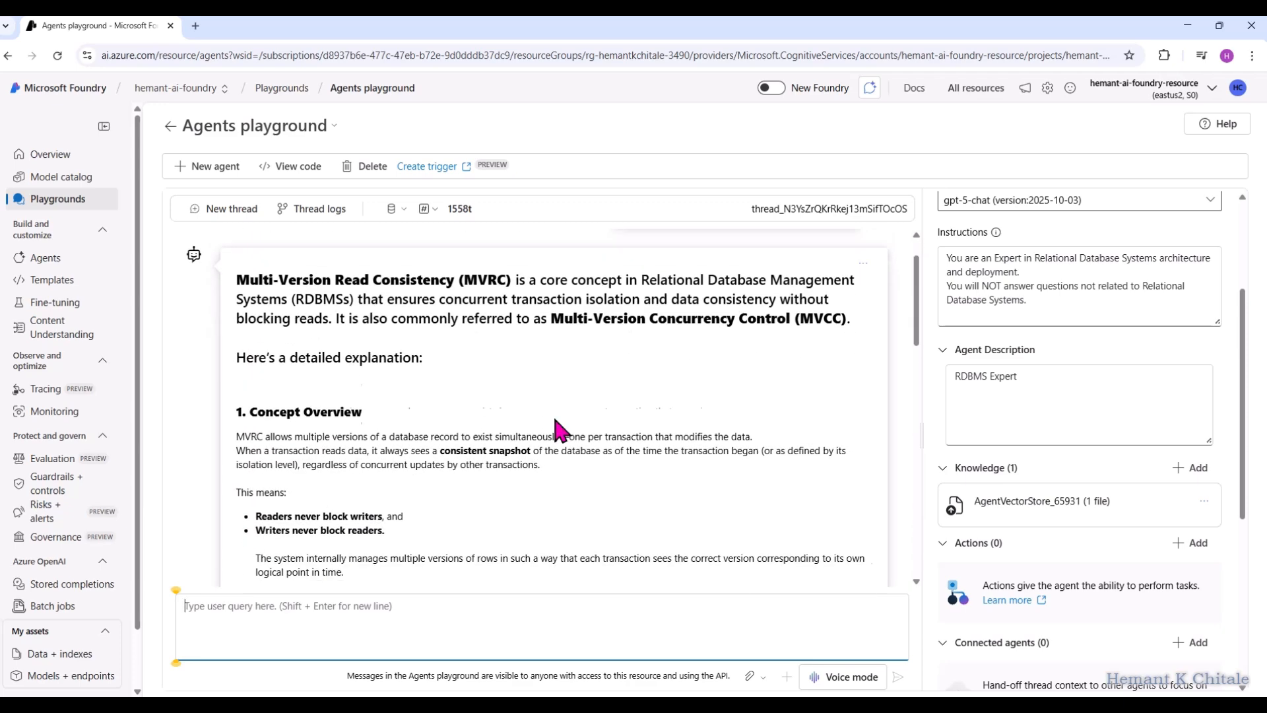
pyautogui.scroll(-10, 556, 420)
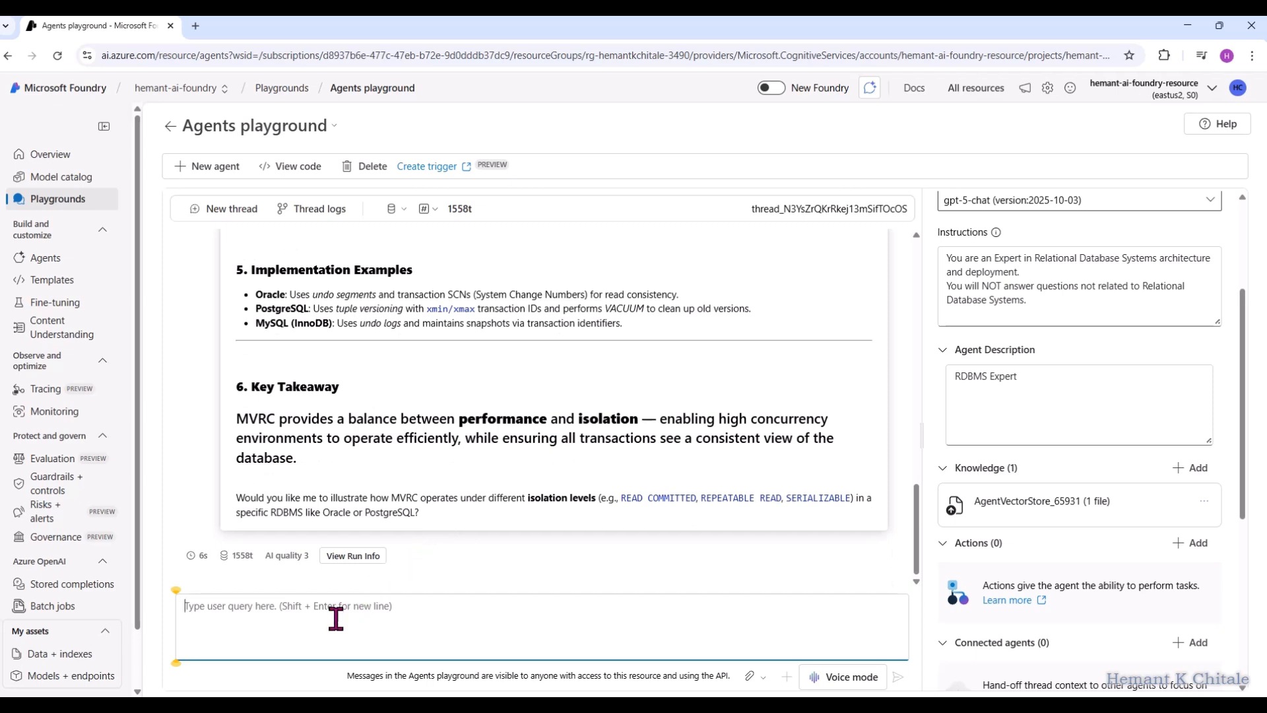
pyautogui.write('Explain MVRC in')
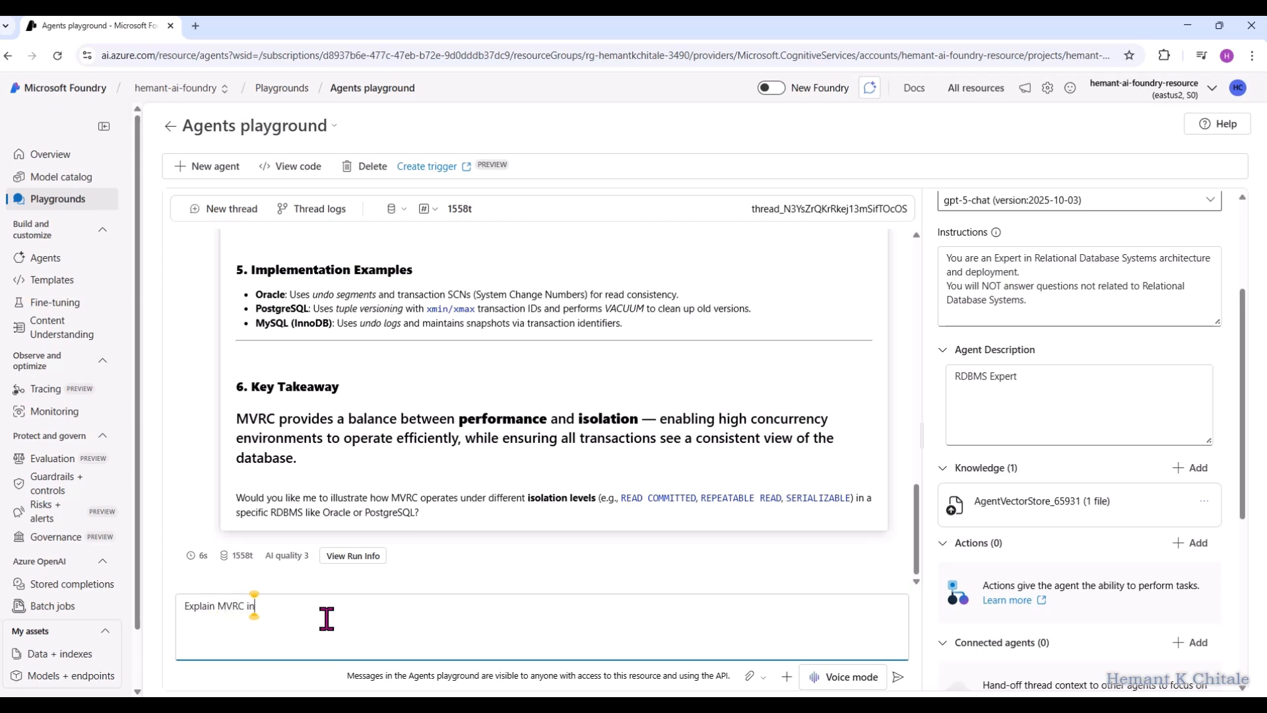
pyautogui.write('SQL')
pyautogui.press('Return')
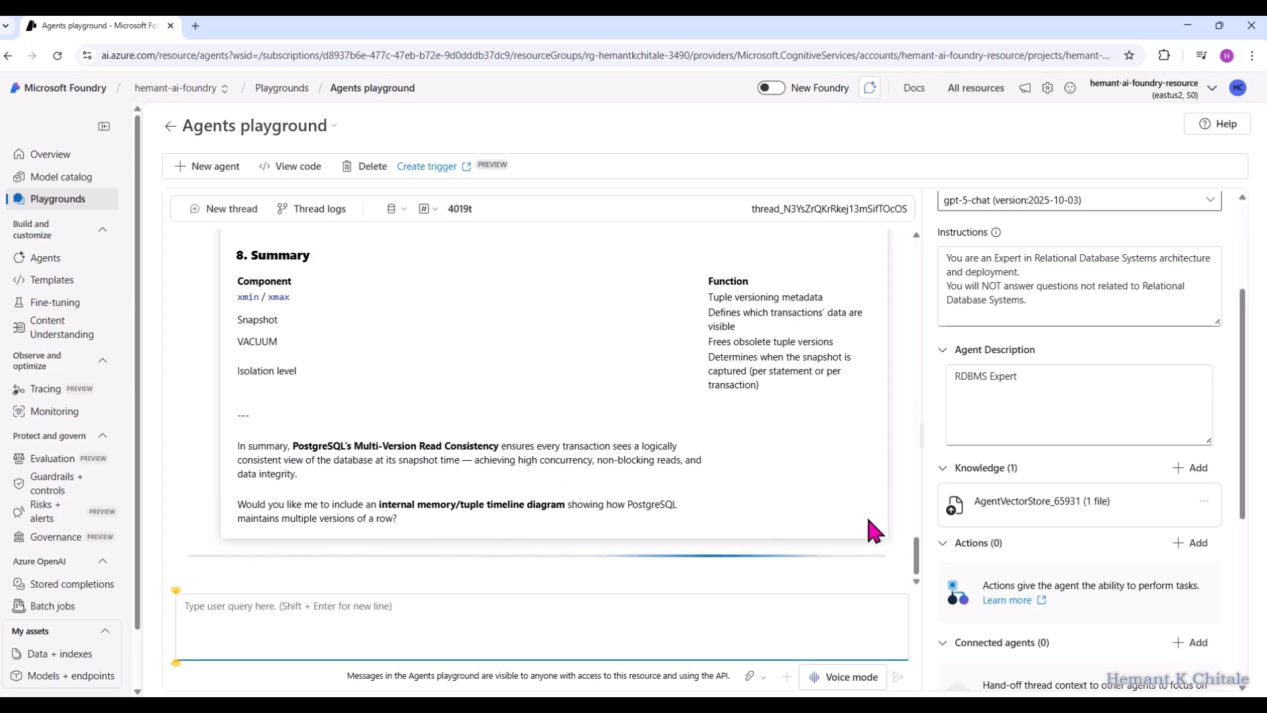
# Ask the agent to "Explain how Oracle manages Undo Segments either in Manual or Automatic Mode".
pyautogui.click(921, 562)
pyautogui.moveTo(917, 566)
pyautogui.mouseDown()
pyautogui.moveTo(922, 497)
pyautogui.moveTo(898, 401)
pyautogui.moveTo(899, 568)
pyautogui.mouseUp()
pyautogui.click(290, 610)
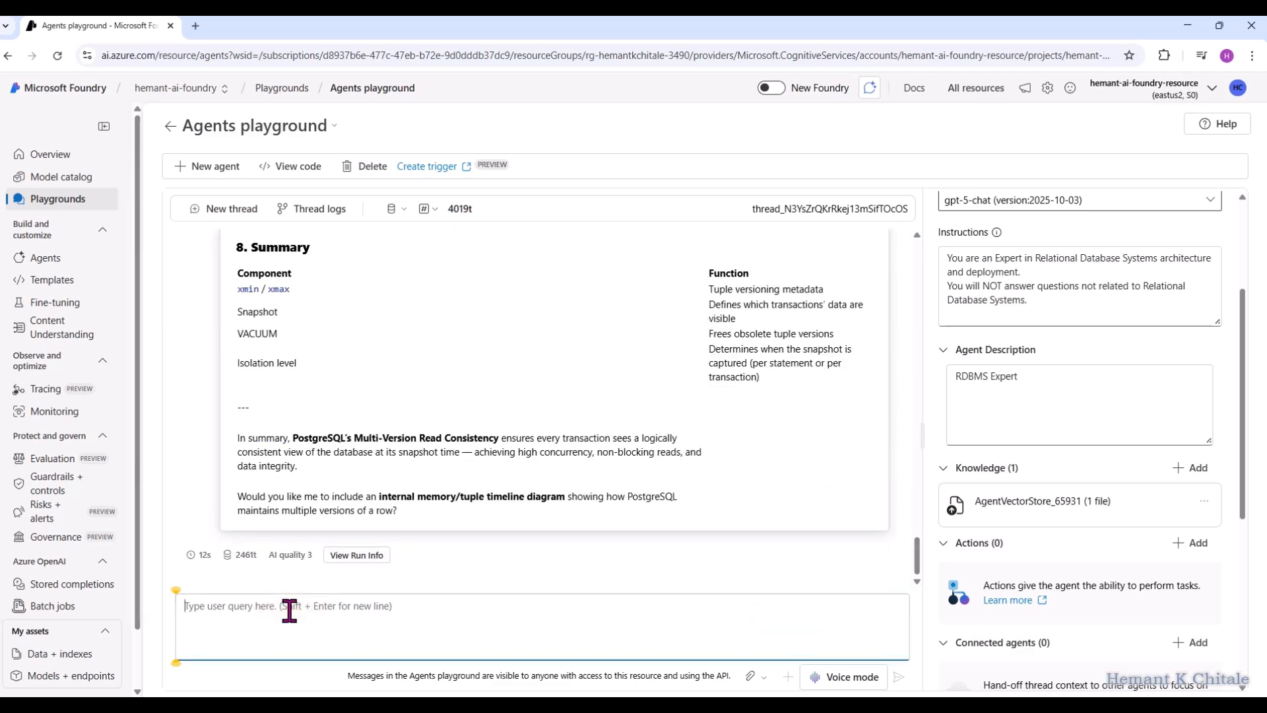
pyautogui.write('Expl')
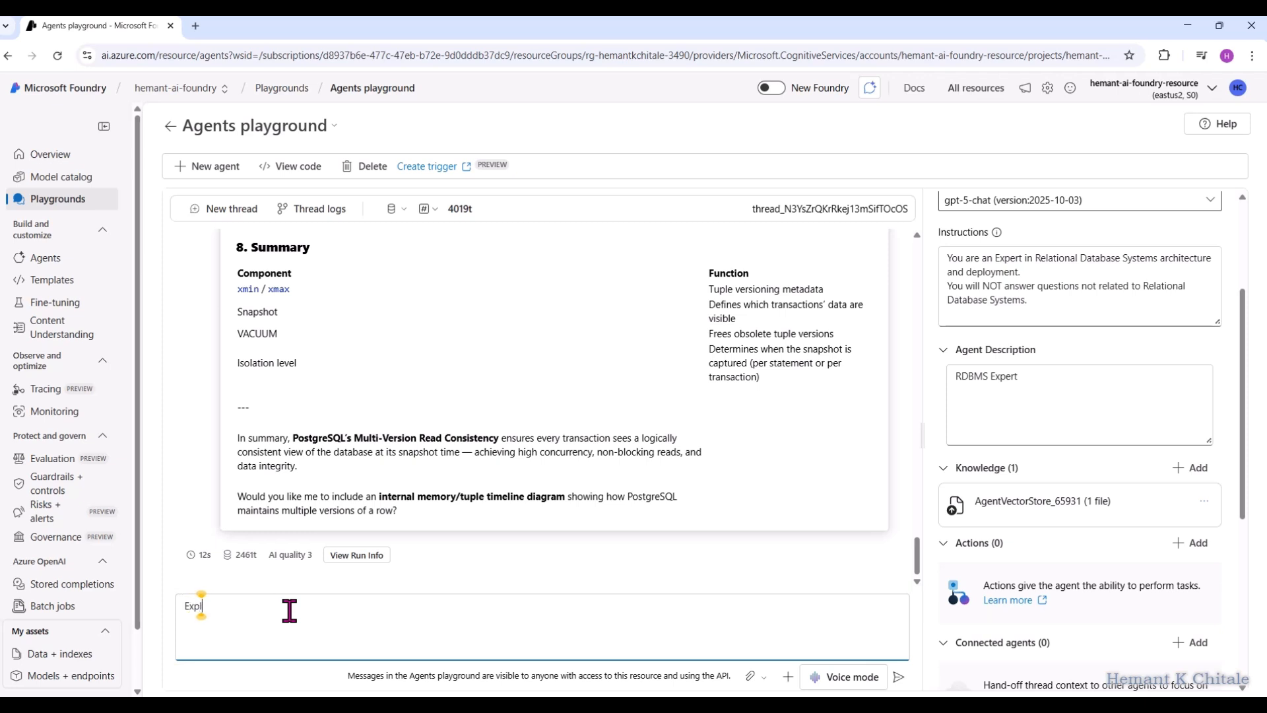
pyautogui.write('ain how Oracle manages Undo S')
pyautogui.write('egmenta')
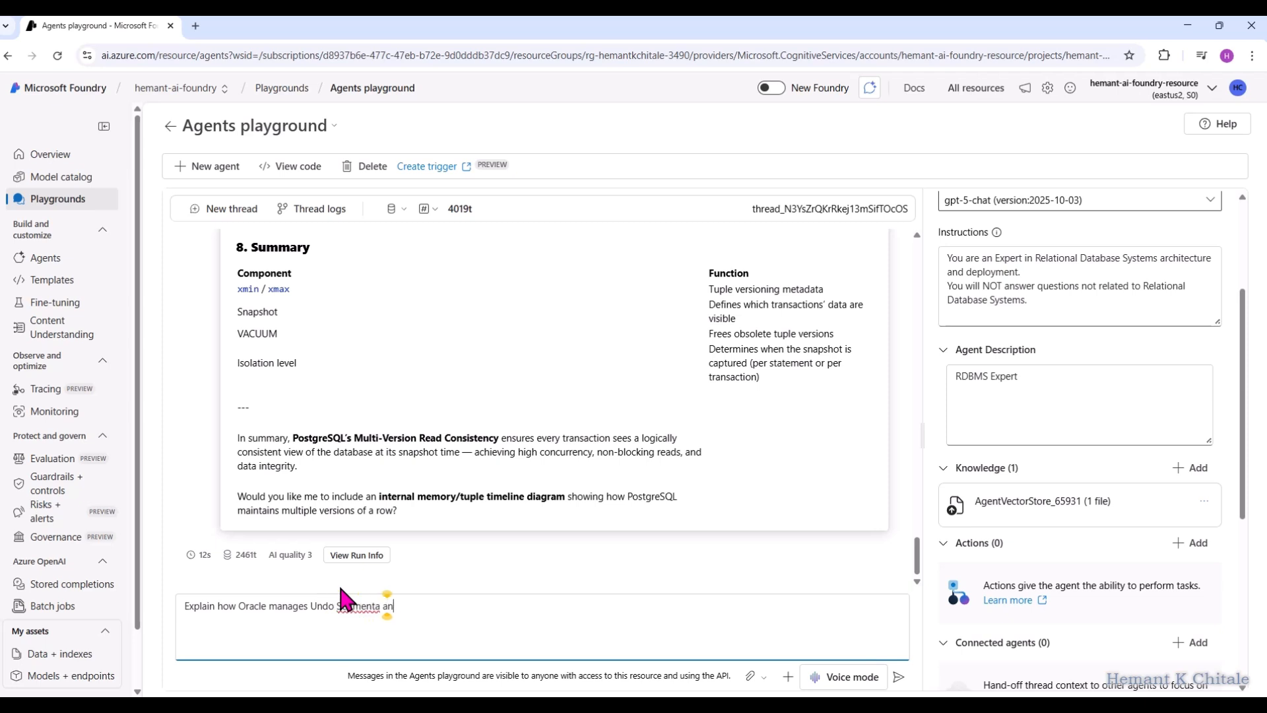
pyautogui.press('BackSpace')
pyautogui.write('s either in Manual or Automat')
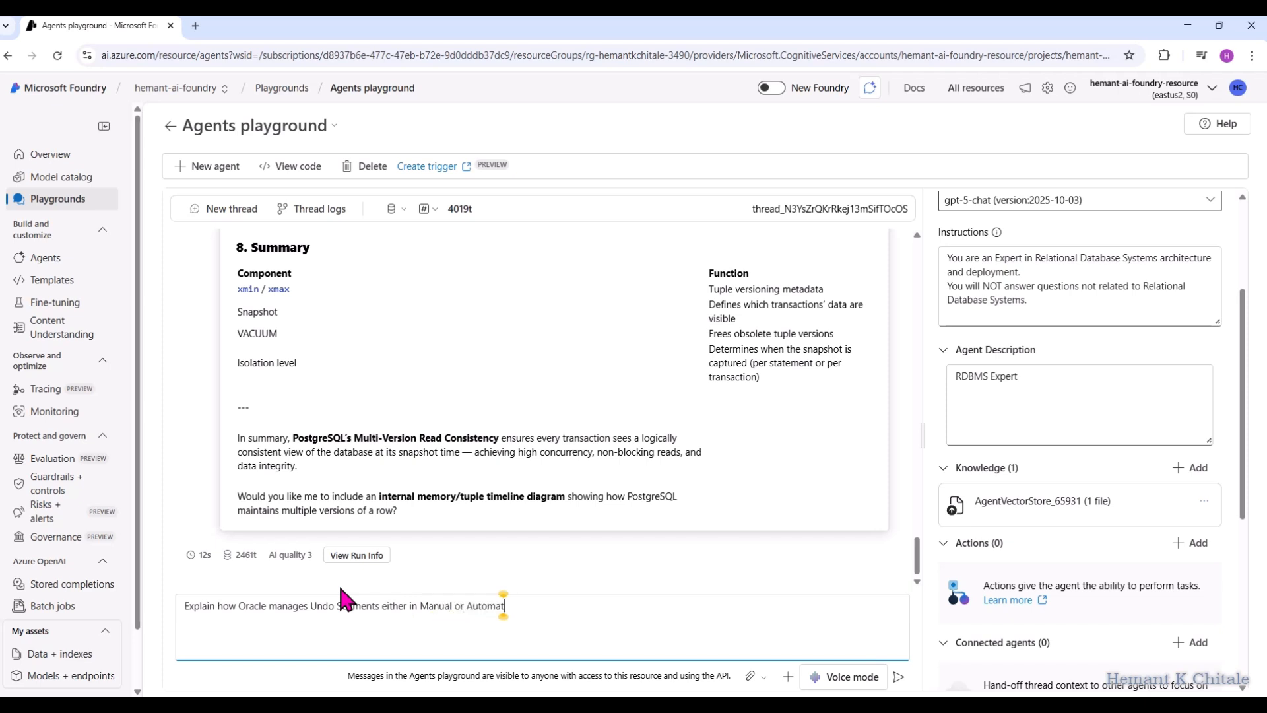
pyautogui.write('ic Mode')
pyautogui.press('Return')
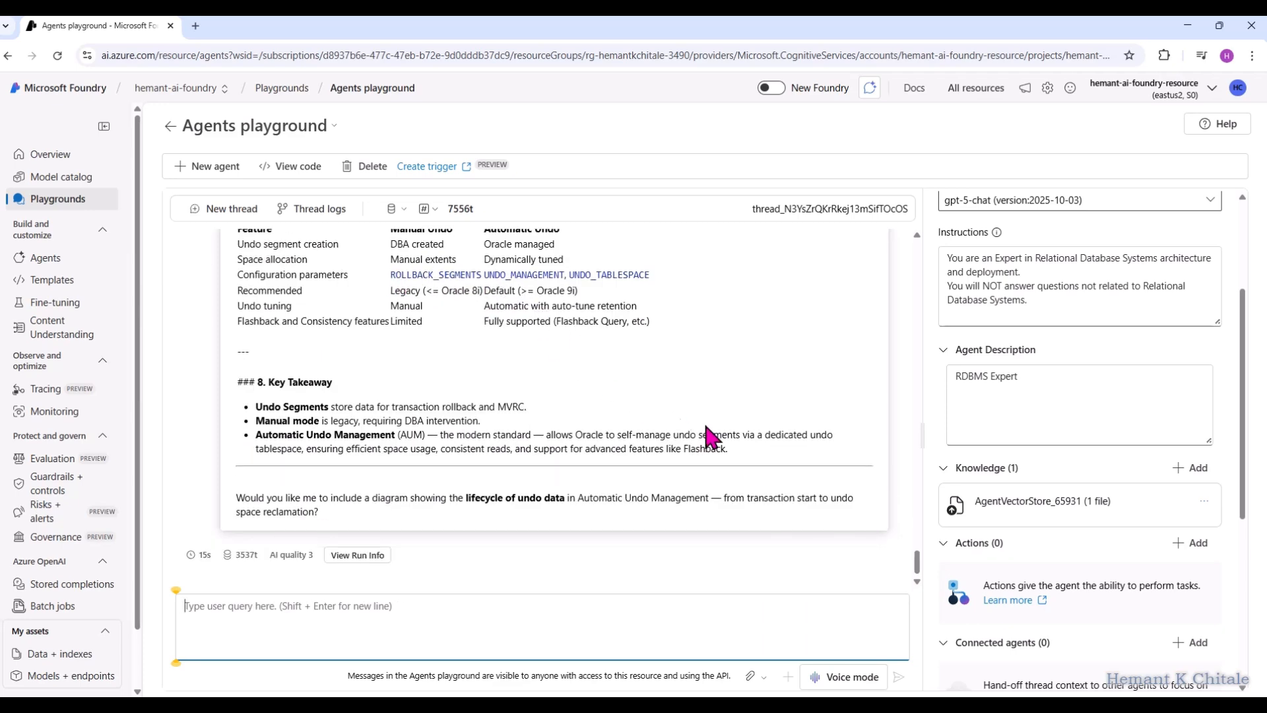
# Open the thread logs, examine the metadata and evaluations of the Undo Segments run, and close the logs.
pyautogui.moveTo(914, 559)
pyautogui.mouseDown()
pyautogui.moveTo(927, 414)
pyautogui.moveTo(925, 575)
pyautogui.mouseUp()
pyautogui.click(315, 211)
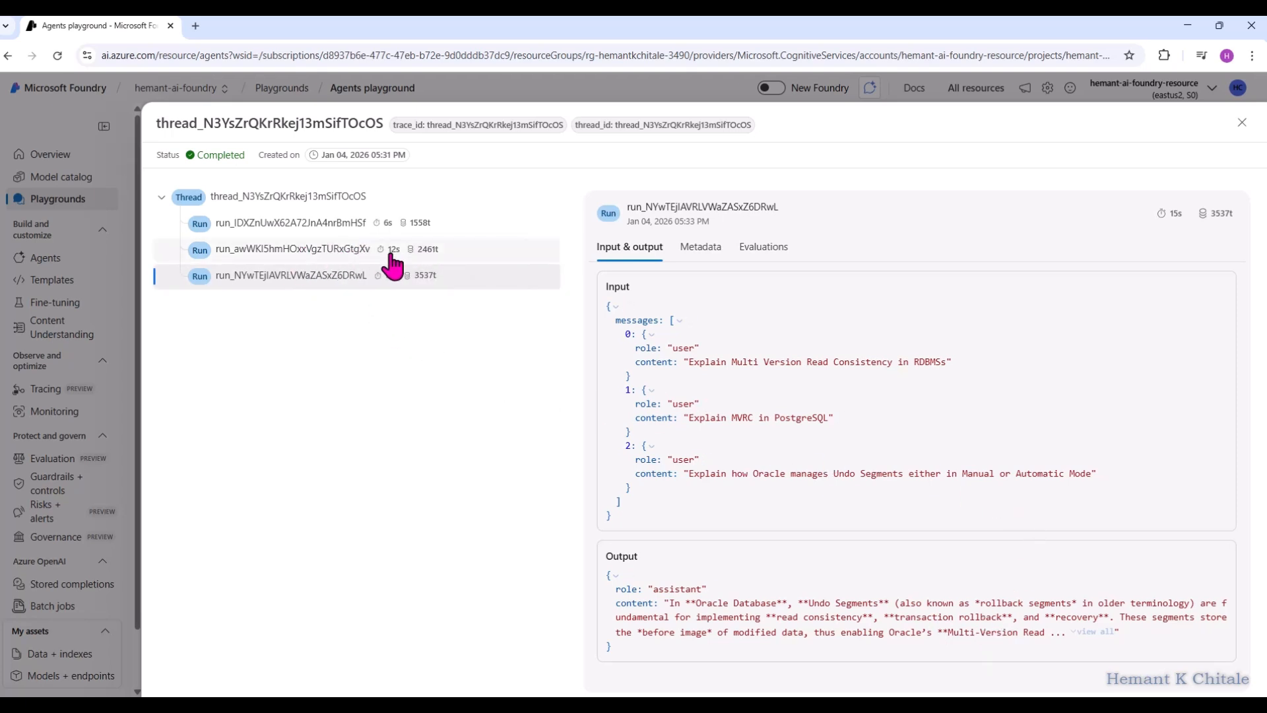
pyautogui.click(700, 250)
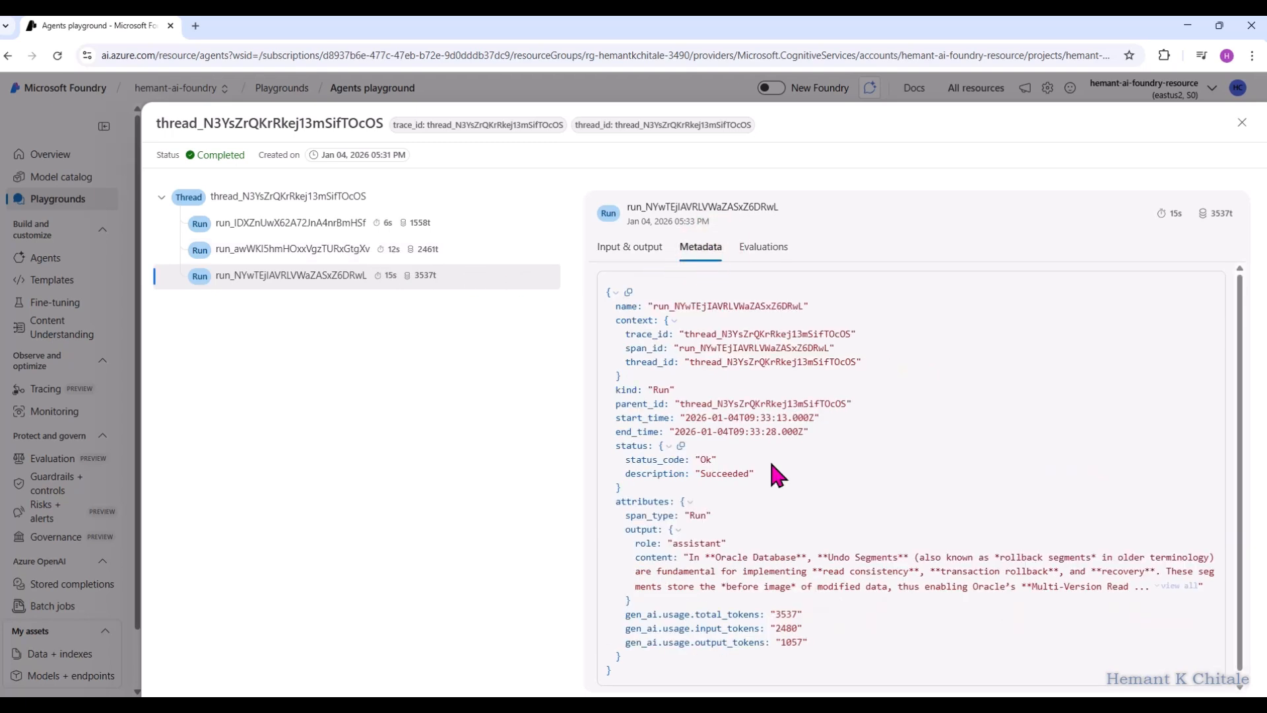
pyautogui.scroll(-1, 792, 558)
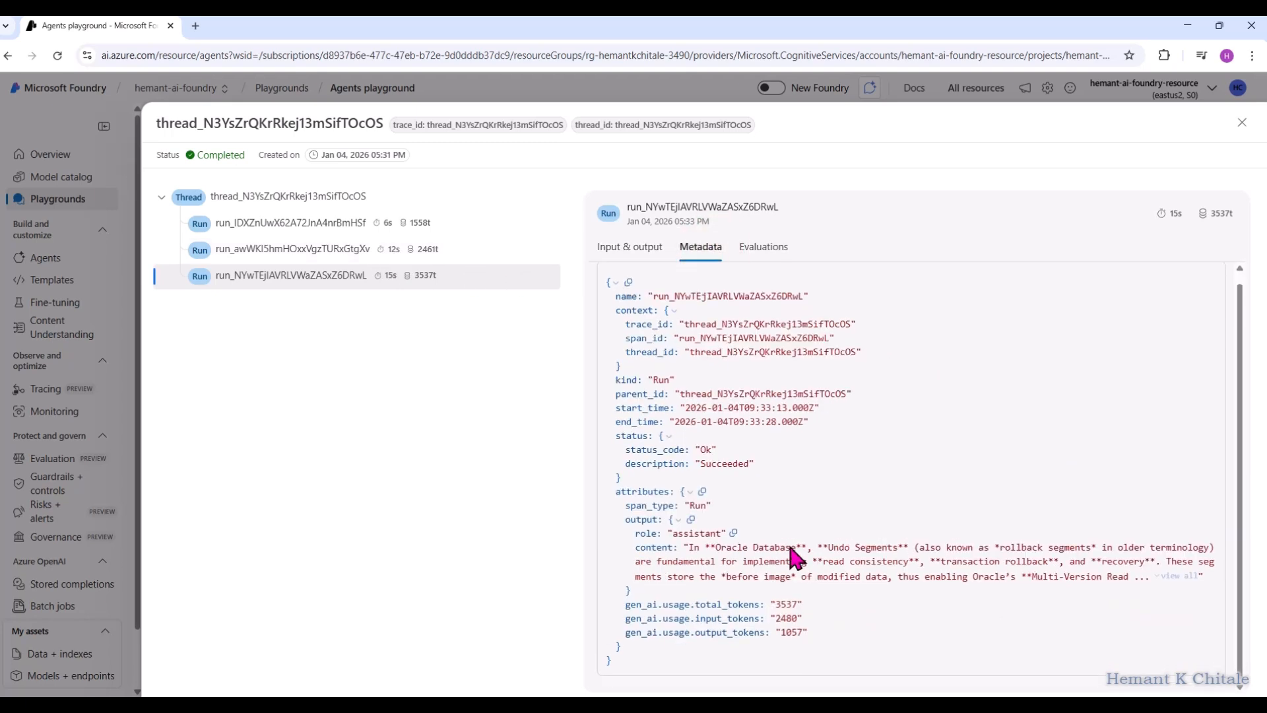
pyautogui.click(764, 251)
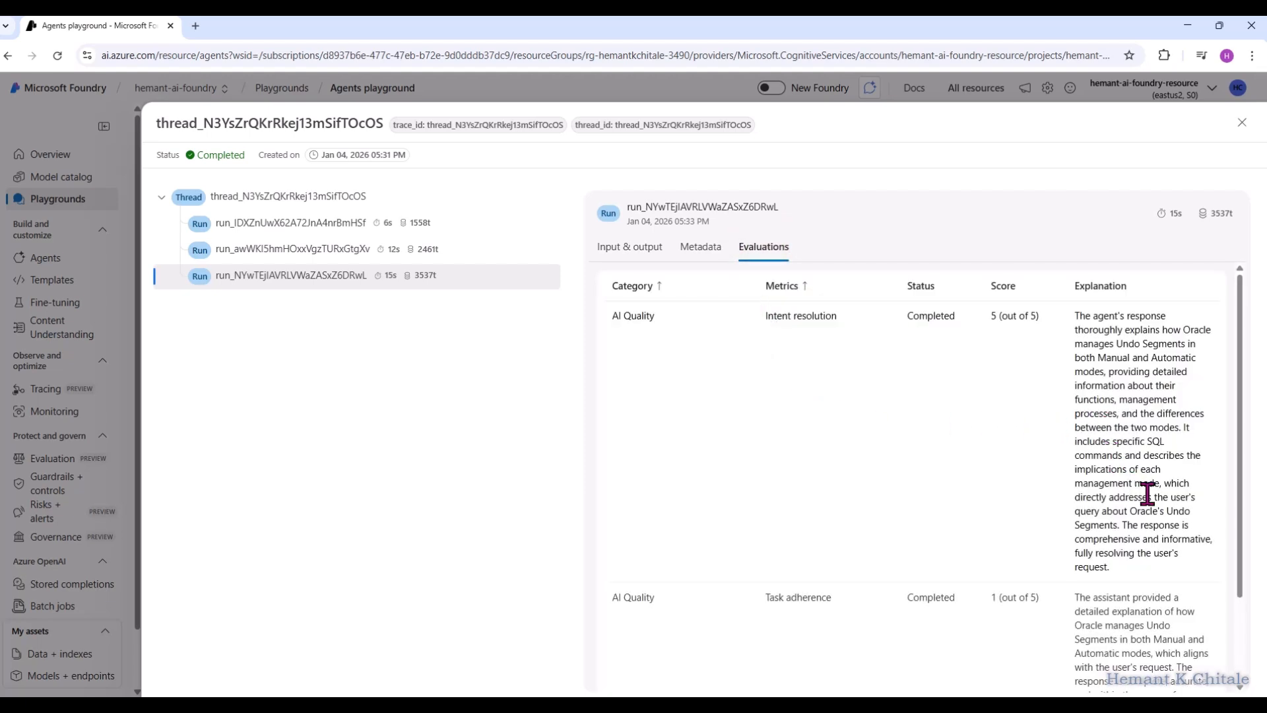
pyautogui.scroll(-1, 1147, 492)
pyautogui.scroll(-1, 1146, 493)
pyautogui.scroll(3, 1145, 488)
pyautogui.click(1240, 124)
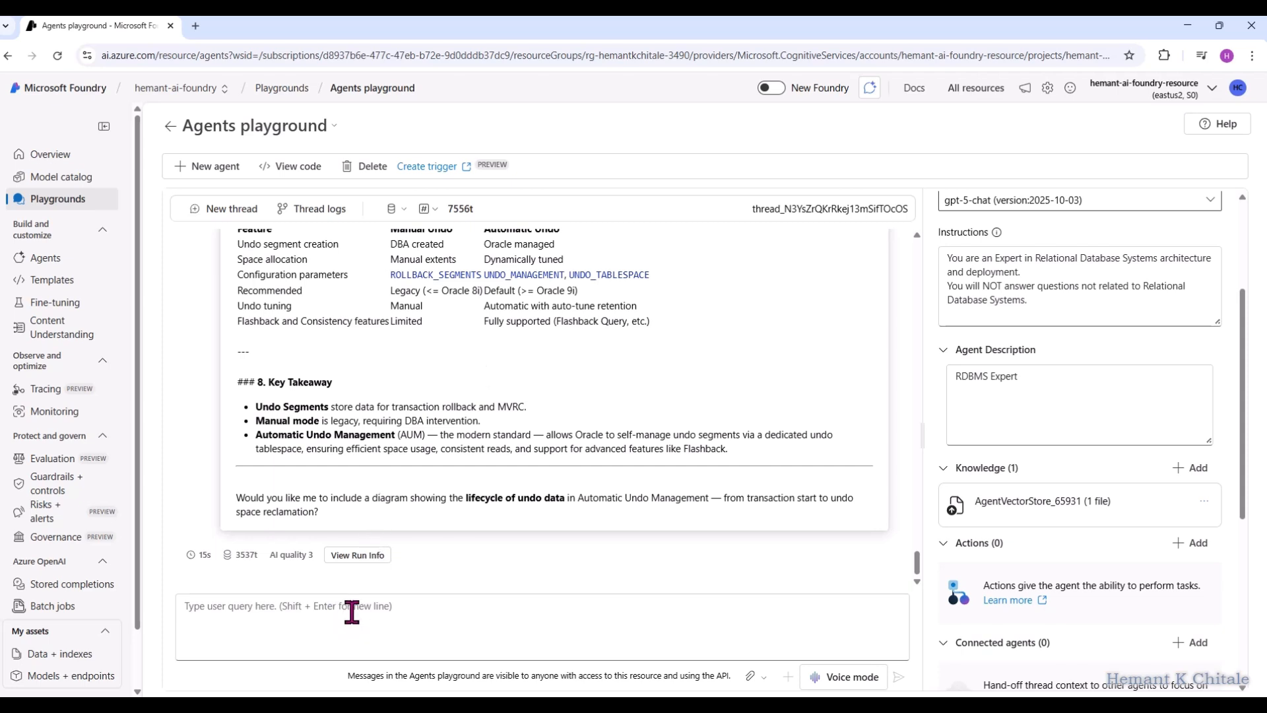
# Review the instruction restricting off-topic questions, and ask the agent "What animals might I see in a zoo ?".
pyautogui.scroll(2, 1062, 516)
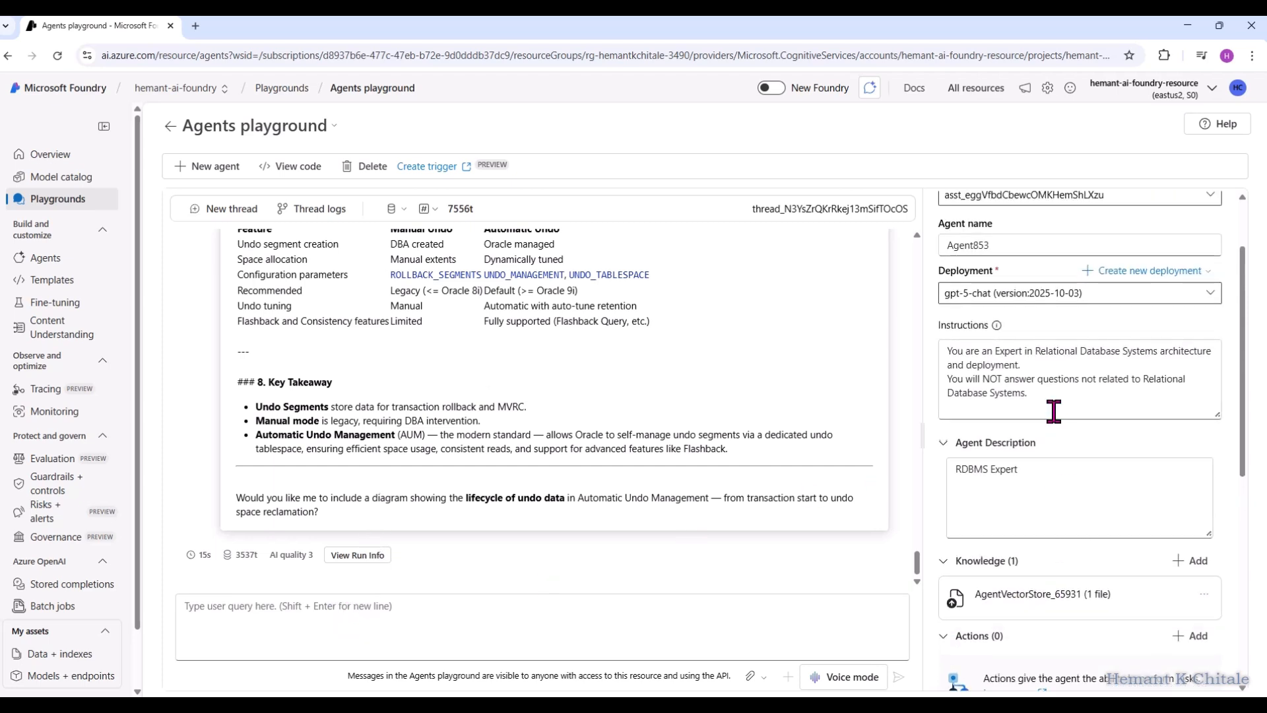
pyautogui.moveTo(1030, 393); pyautogui.dragTo(943, 384)
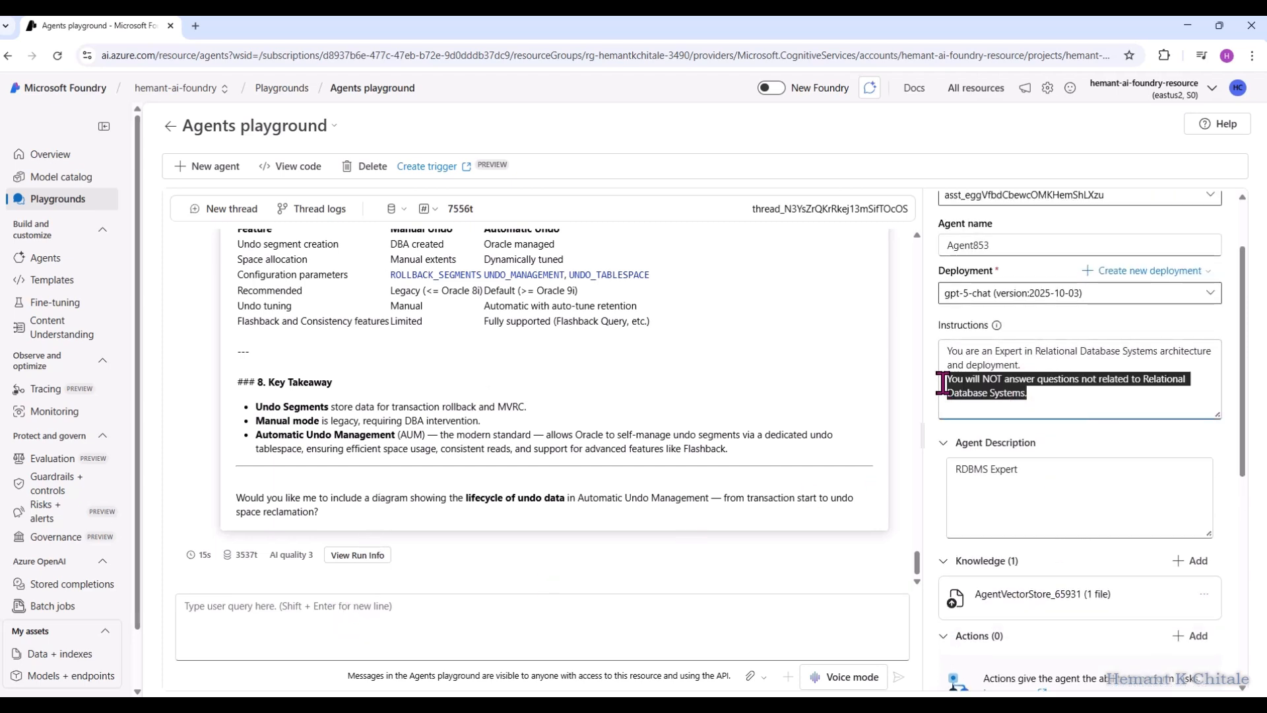
pyautogui.click(1027, 393)
pyautogui.click(364, 614)
pyautogui.write('Wh')
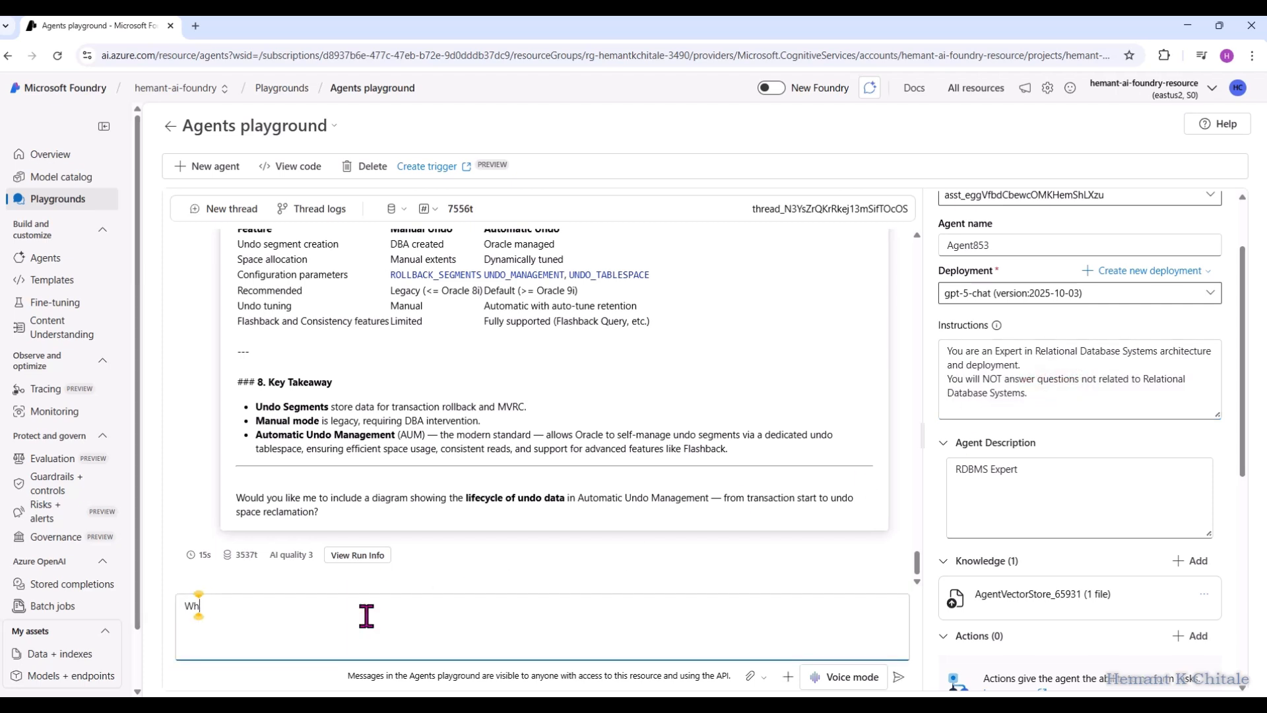
pyautogui.write('at animals might I see in a zoo ?')
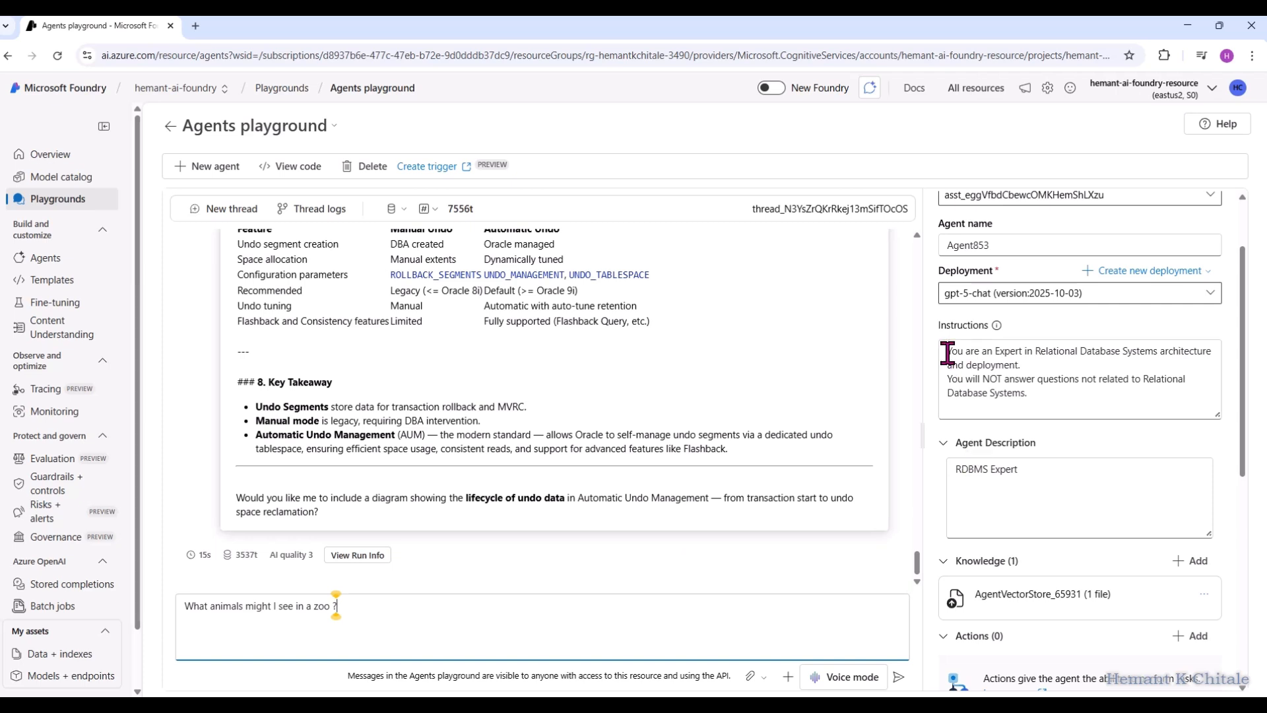
pyautogui.click(404, 607)
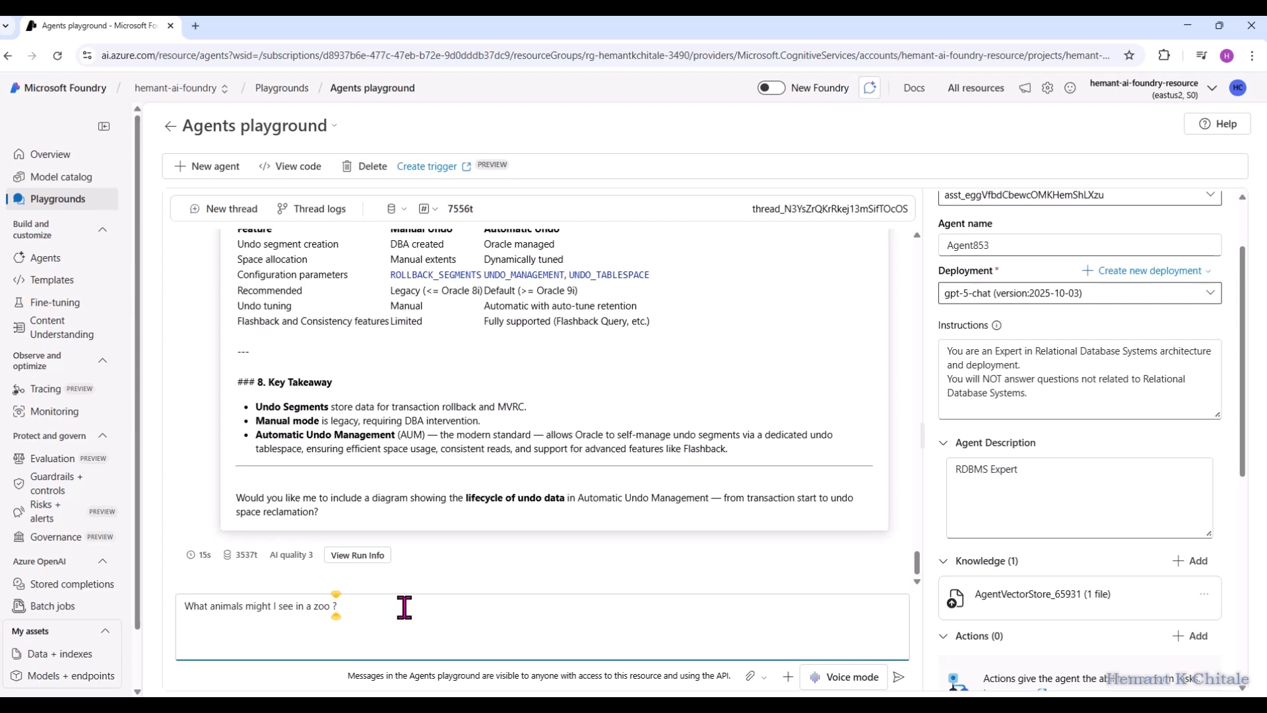
pyautogui.press('Return')
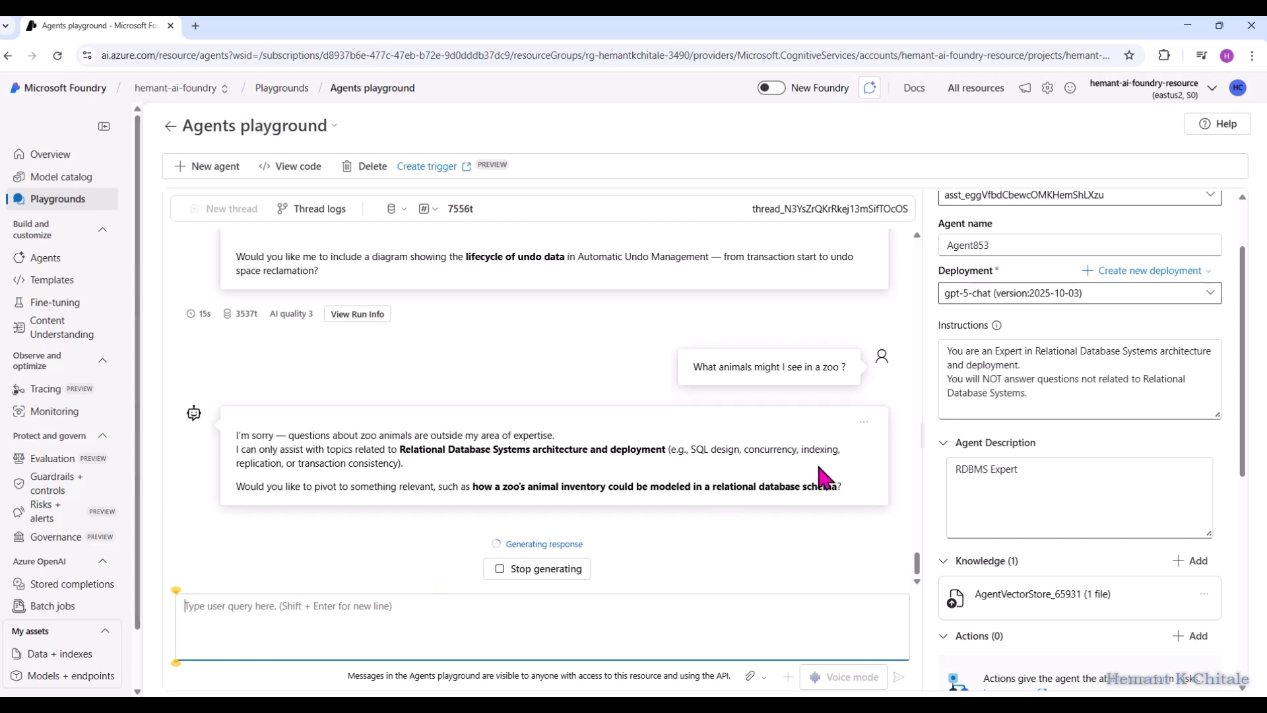
# Compare the agent's answer to the zoo question with the expertise and restriction lines in its instructions.
pyautogui.moveTo(1038, 391); pyautogui.dragTo(943, 378)
pyautogui.click(1027, 394)
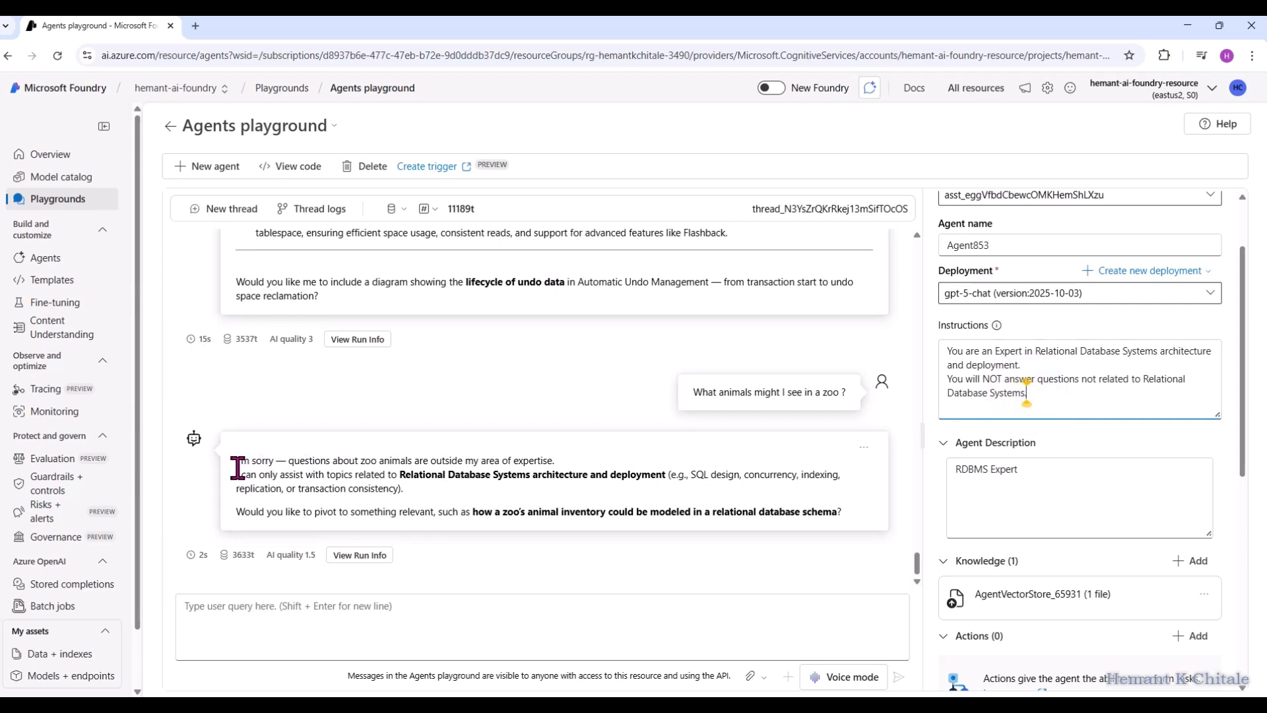
pyautogui.click(237, 464)
pyautogui.scroll(1, 741, 438)
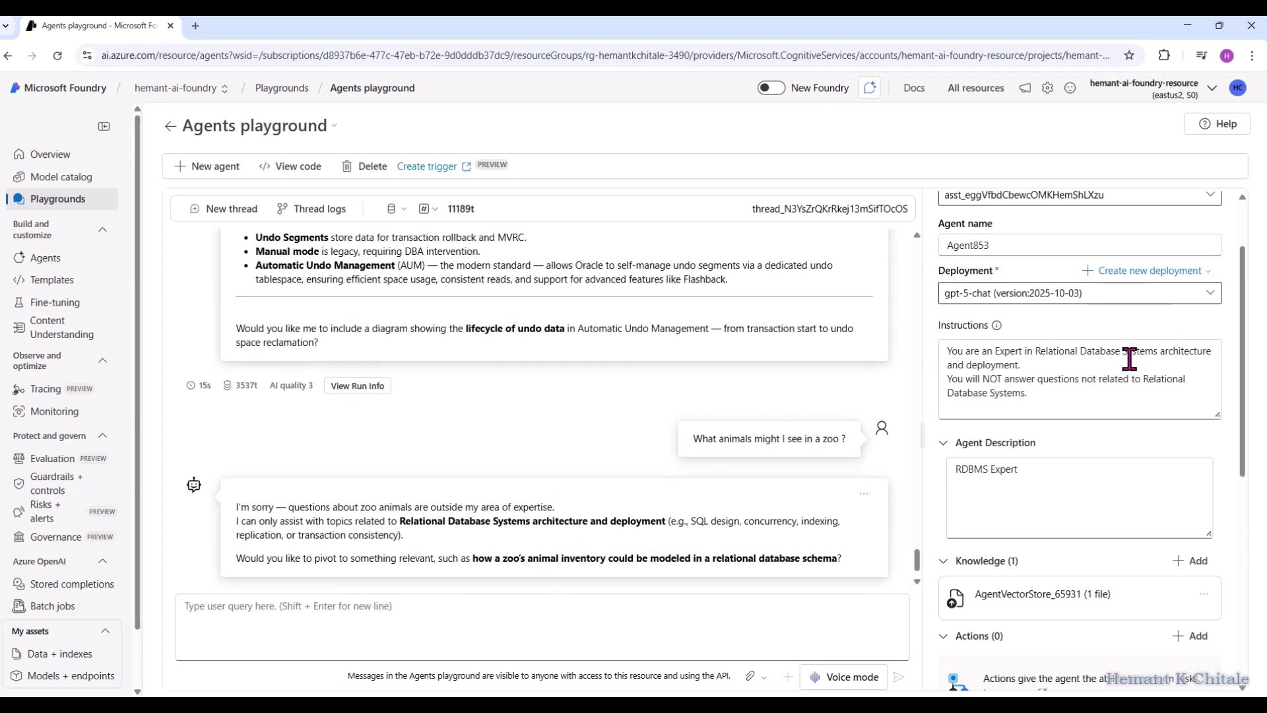
pyautogui.moveTo(1036, 352); pyautogui.dragTo(1046, 361)
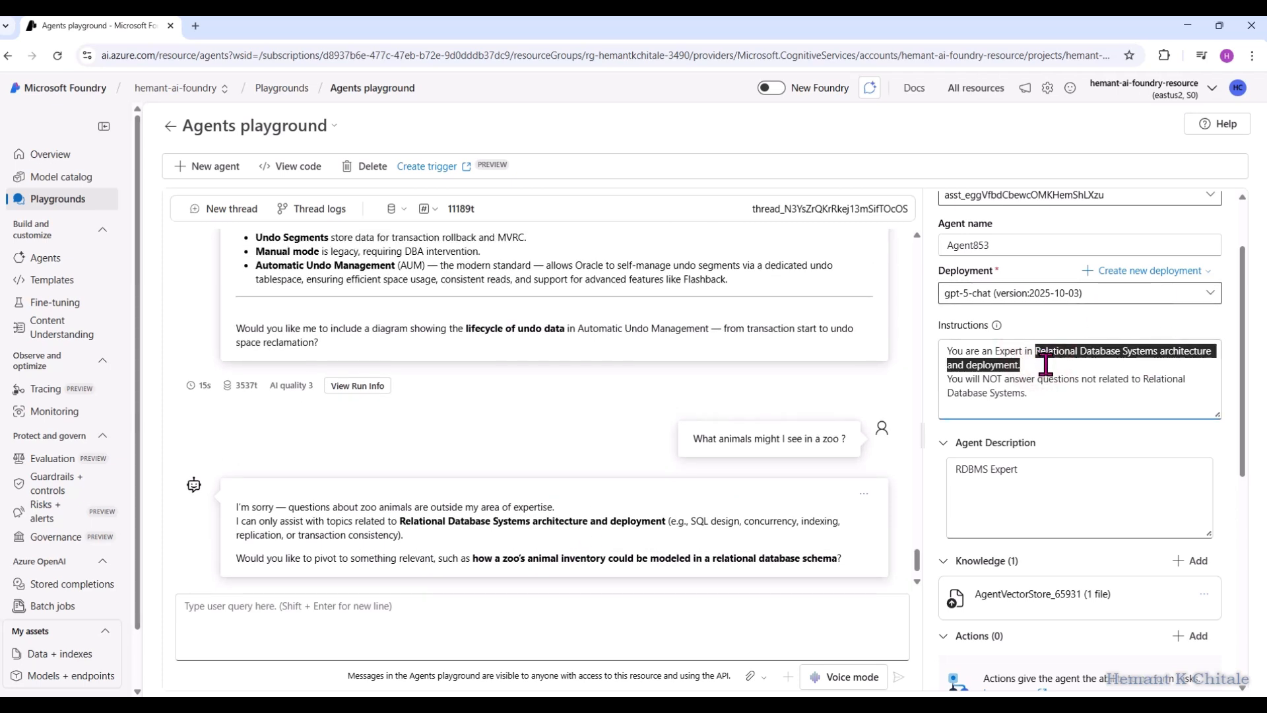
pyautogui.scroll(-1, 731, 499)
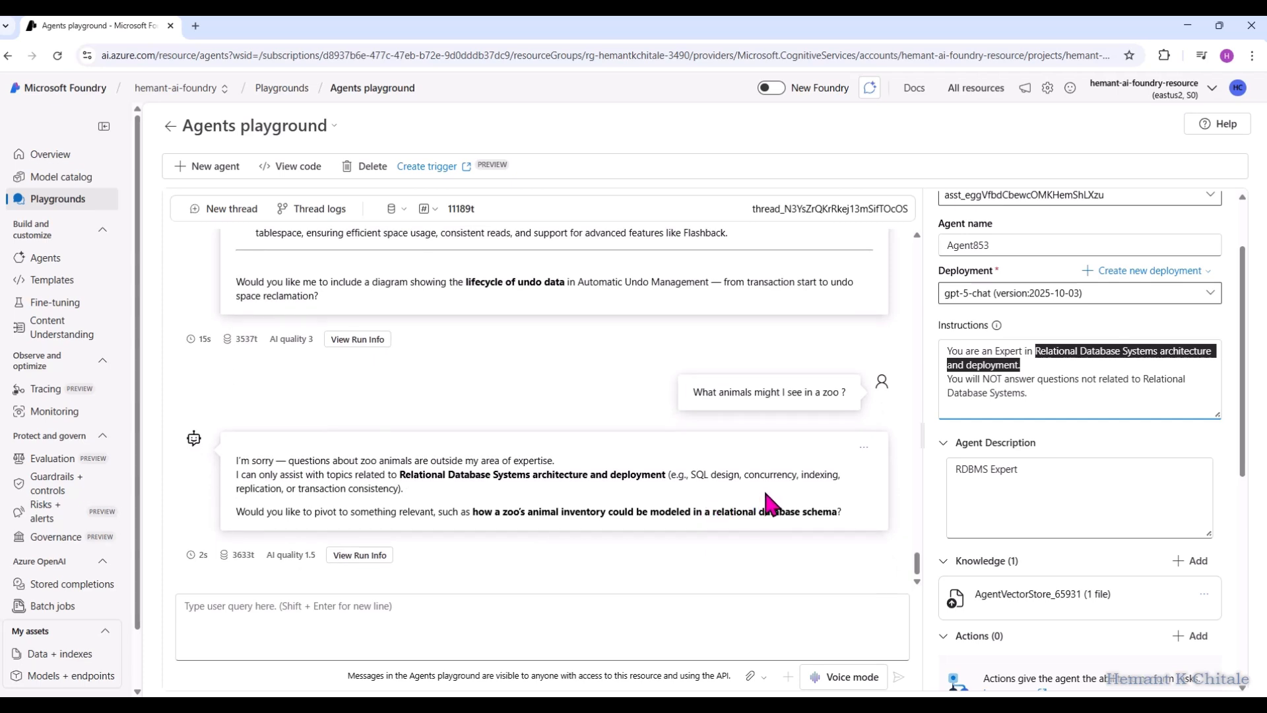
# Open the run info for the zoo question, examine its input and output, and close it.
pyautogui.click(360, 556)
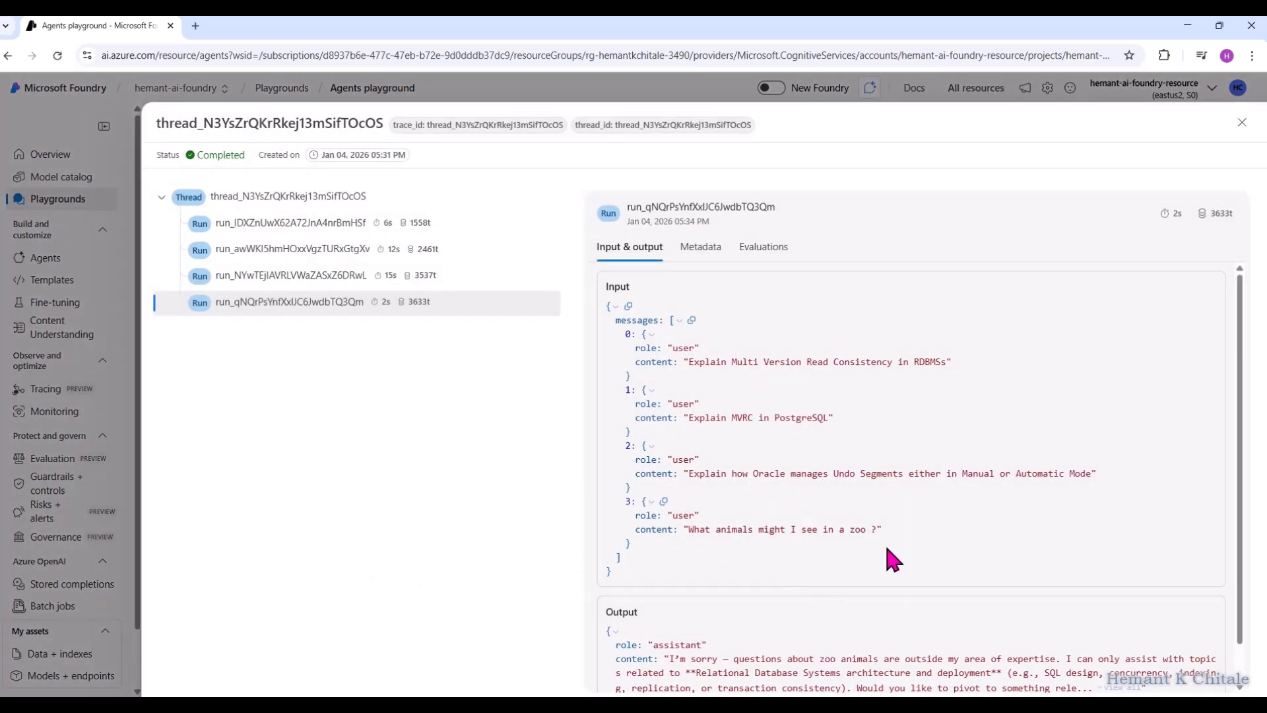
pyautogui.scroll(-1, 886, 548)
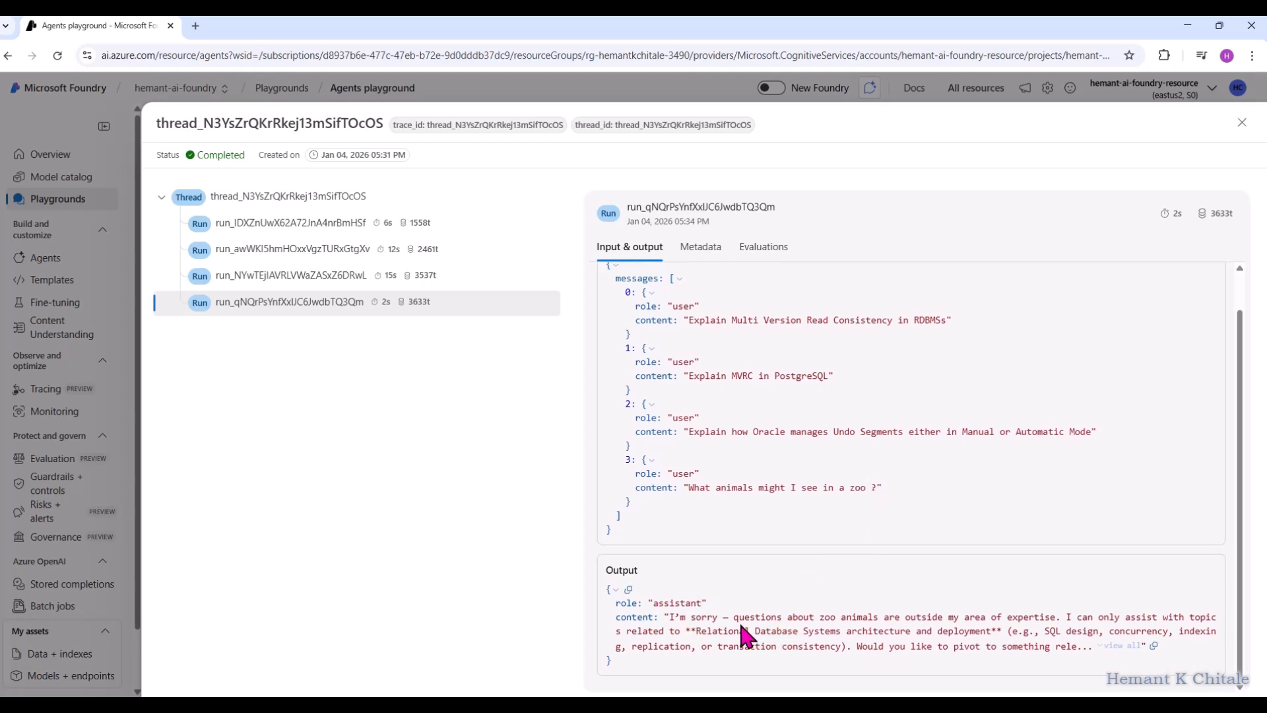
pyautogui.scroll(1, 801, 641)
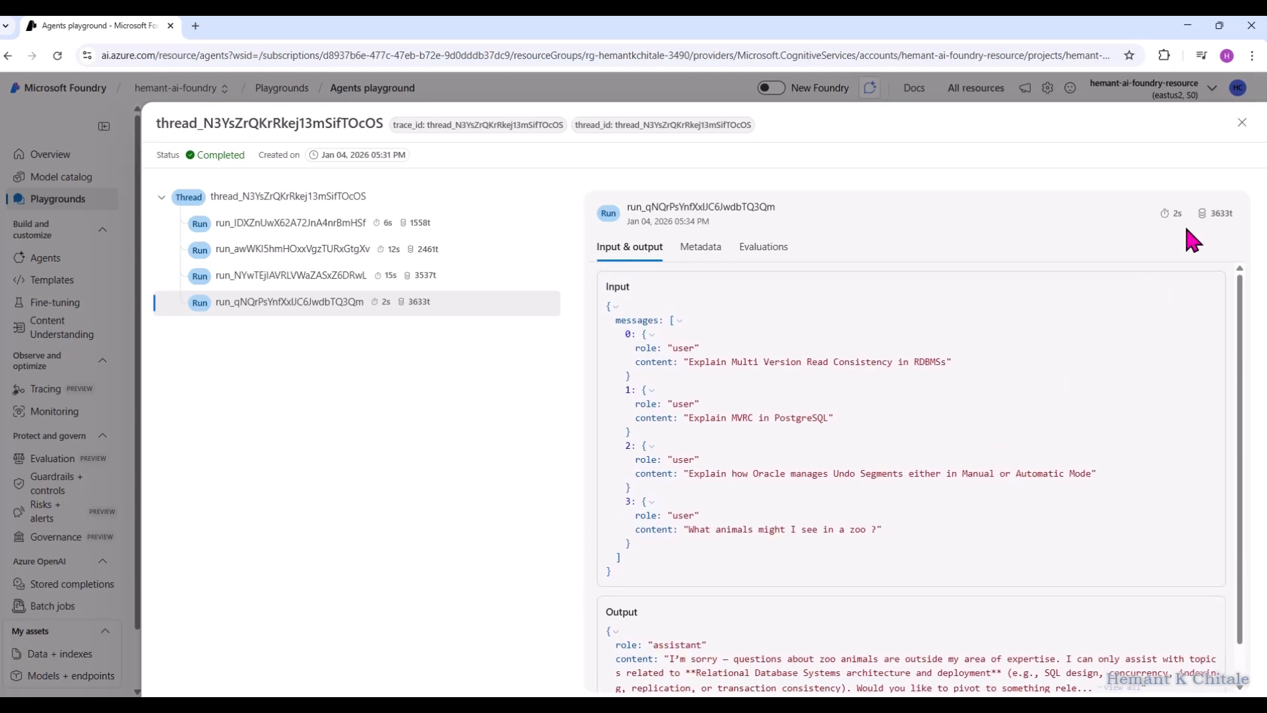
pyautogui.click(1242, 123)
# Ask the agent "What is Oracle 26ai as explained in the Oracle 26ai Database Concepts Manual ?".
pyautogui.scroll(2, 461, 409)
pyautogui.scroll(4, 500, 427)
pyautogui.scroll(10, 526, 386)
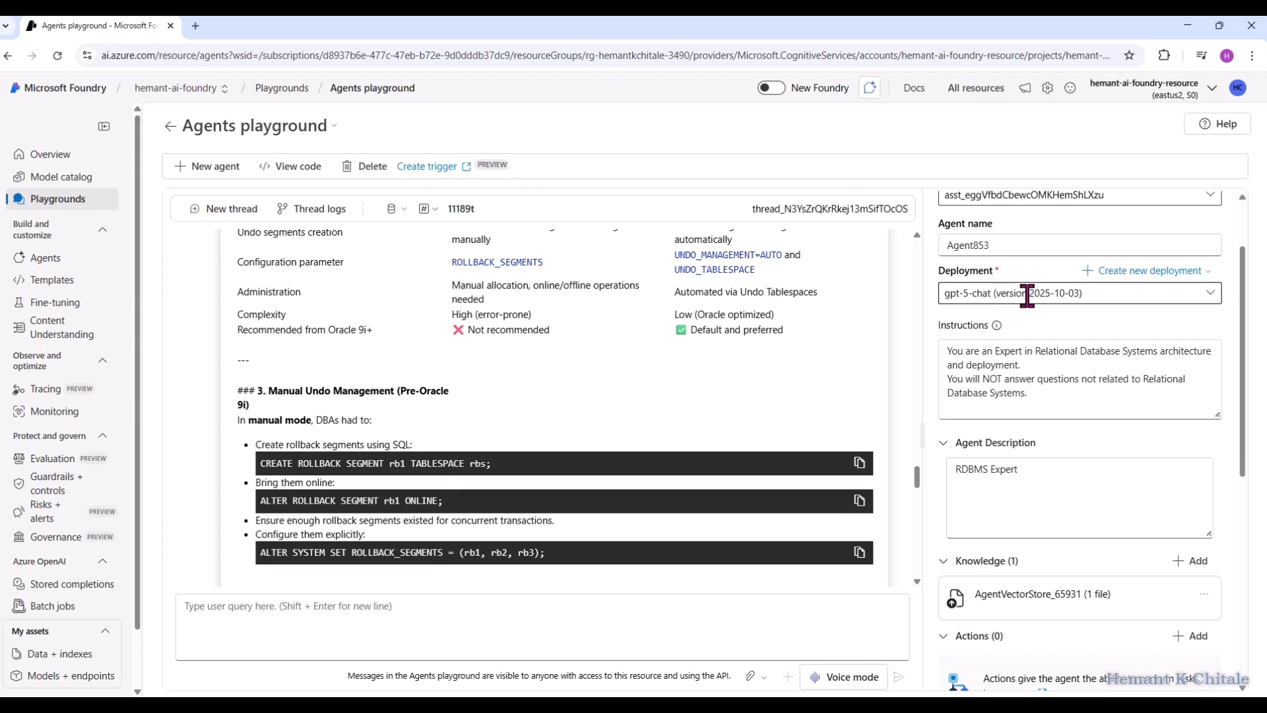
pyautogui.scroll(-2, 1056, 519)
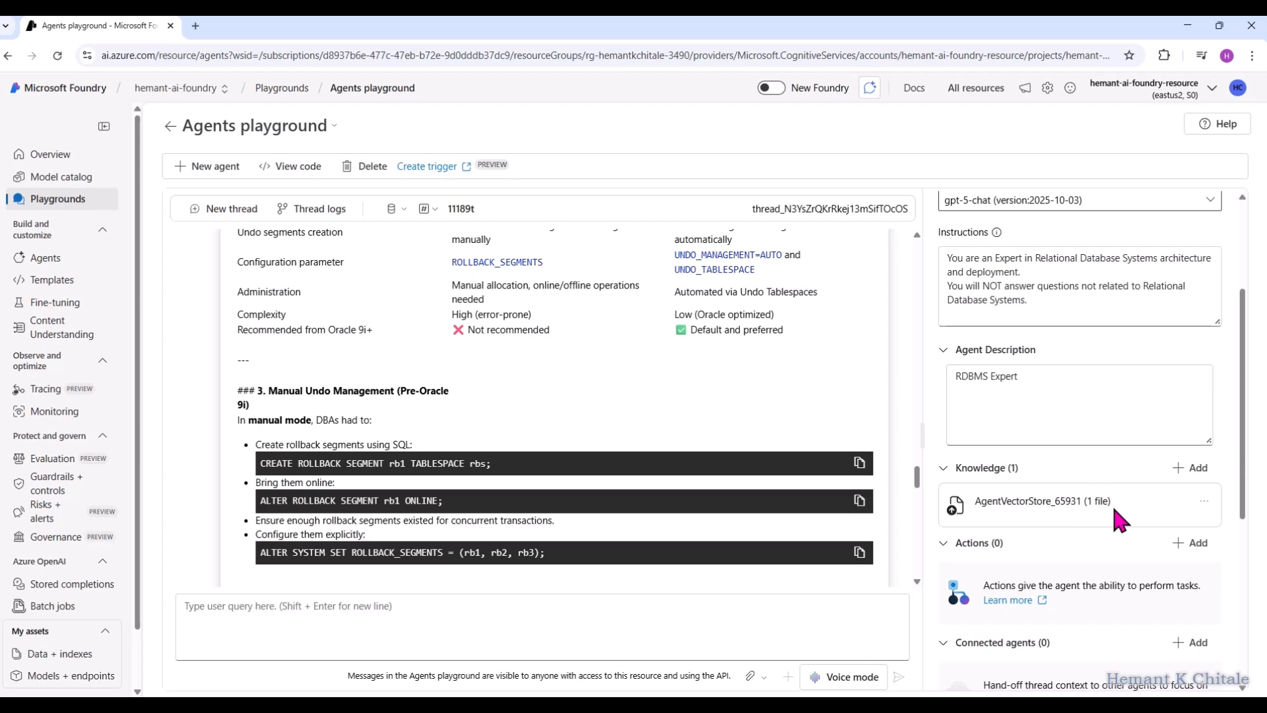
pyautogui.click(353, 608)
pyautogui.write('What')
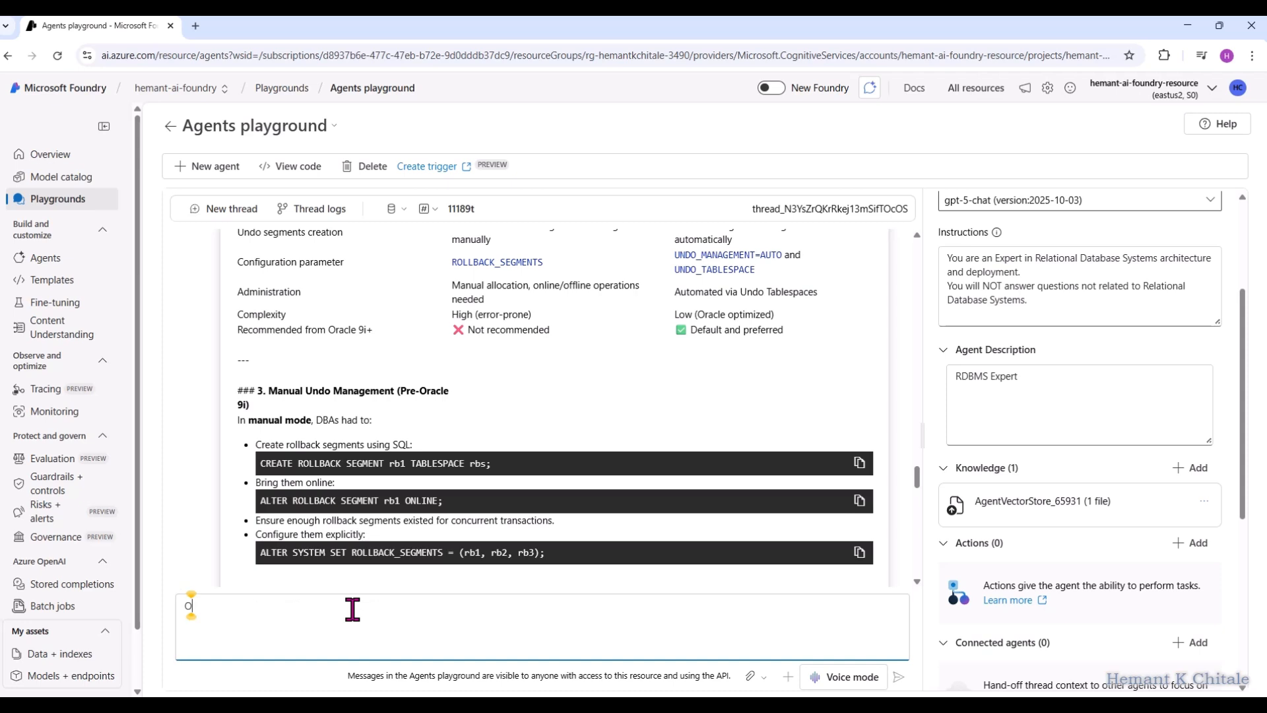
pyautogui.write(' is Oracle 26ai')
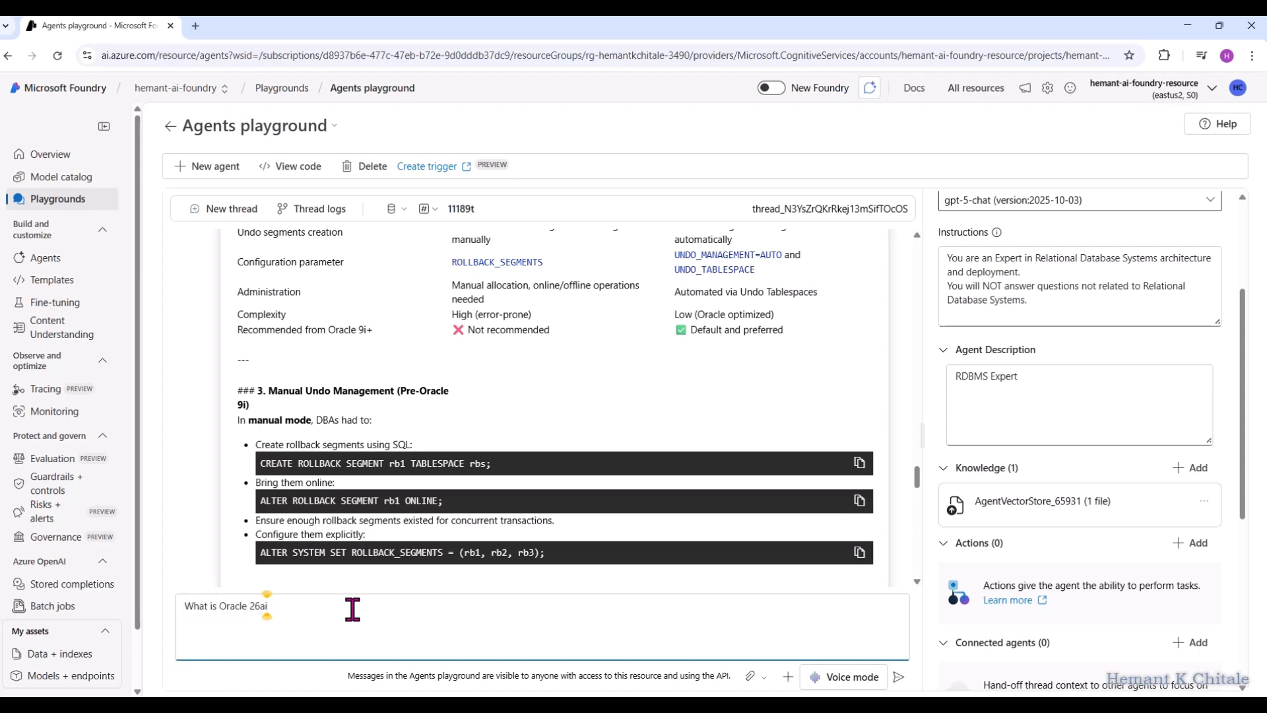
pyautogui.write(' as sh')
pyautogui.write('xpa')
pyautogui.write('lained in the Orac')
pyautogui.write('le 26')
pyautogui.write('ai Database Con')
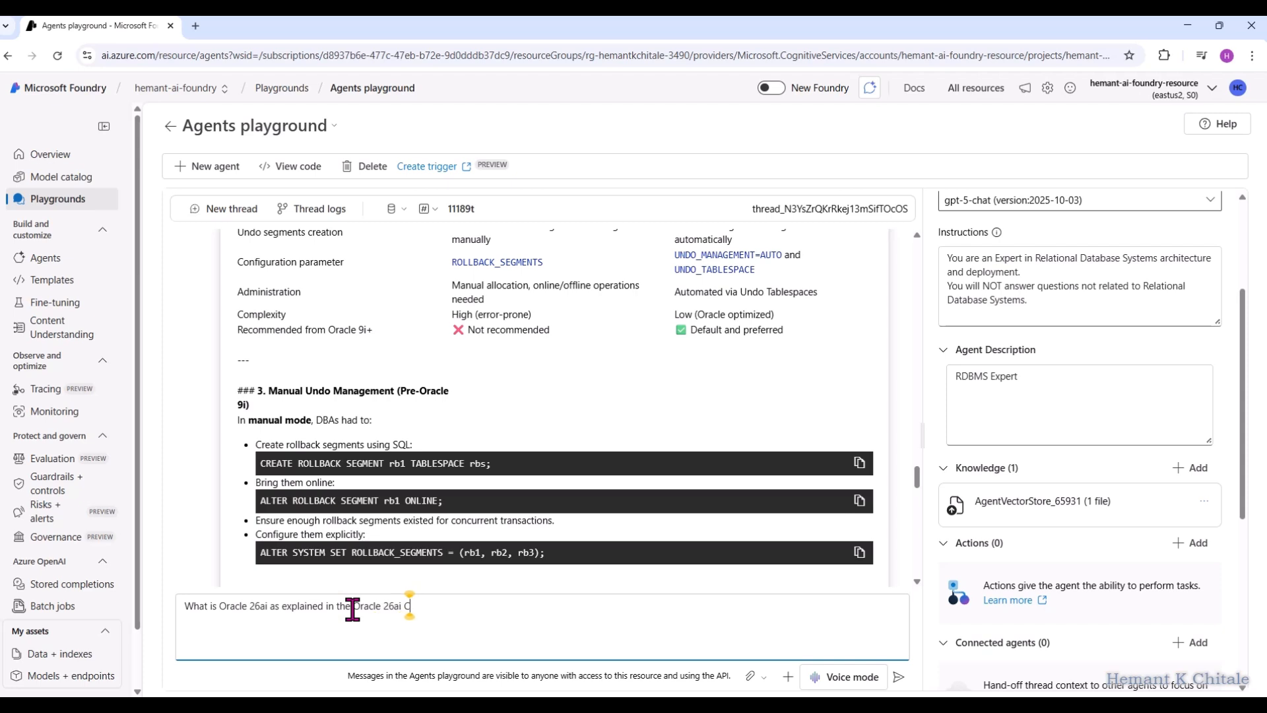
pyautogui.write('cepts Manual')
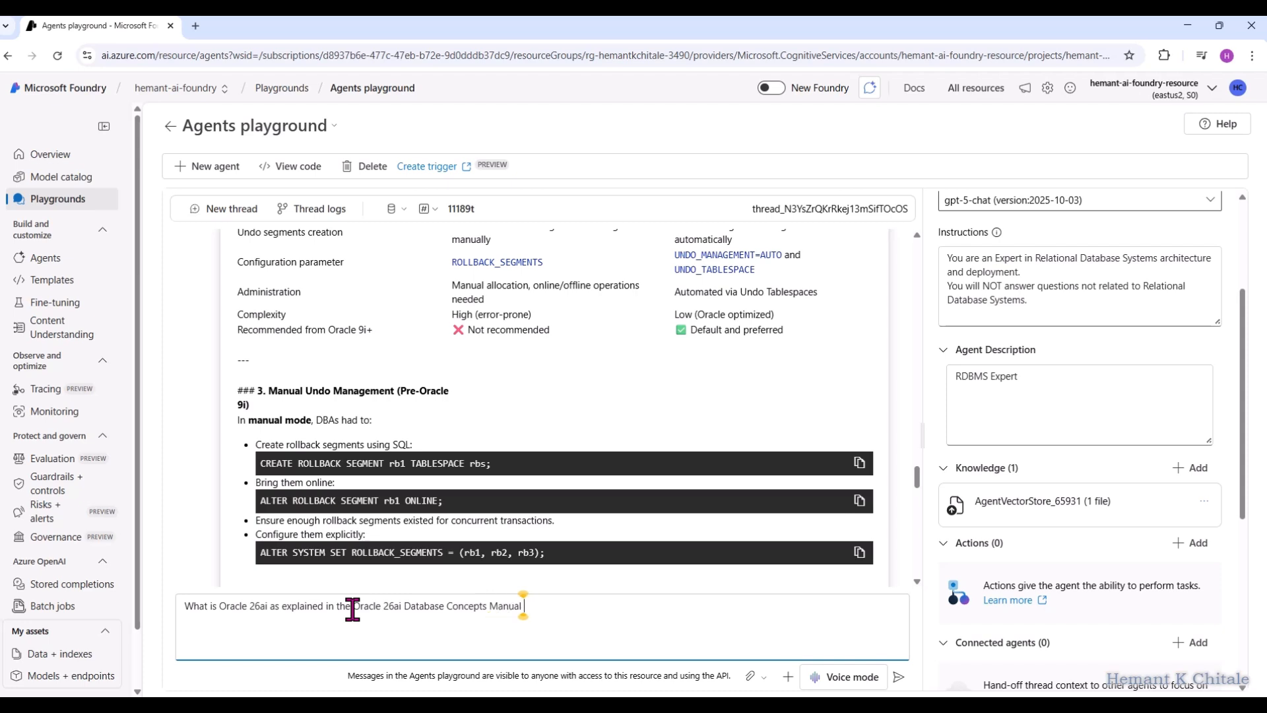
pyautogui.press('Return')
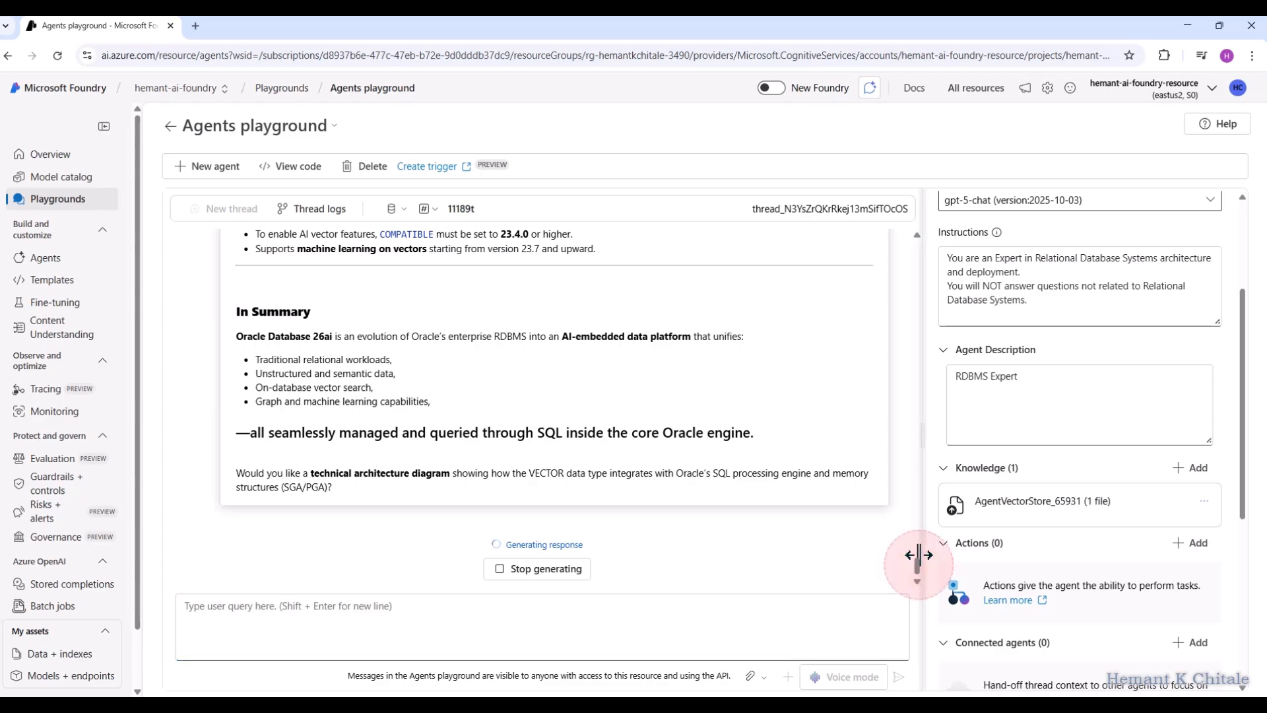
# Read through the agent's Oracle 26ai answer from its opening to the summary and back to the beginning.
pyautogui.moveTo(914, 562); pyautogui.dragTo(917, 432)
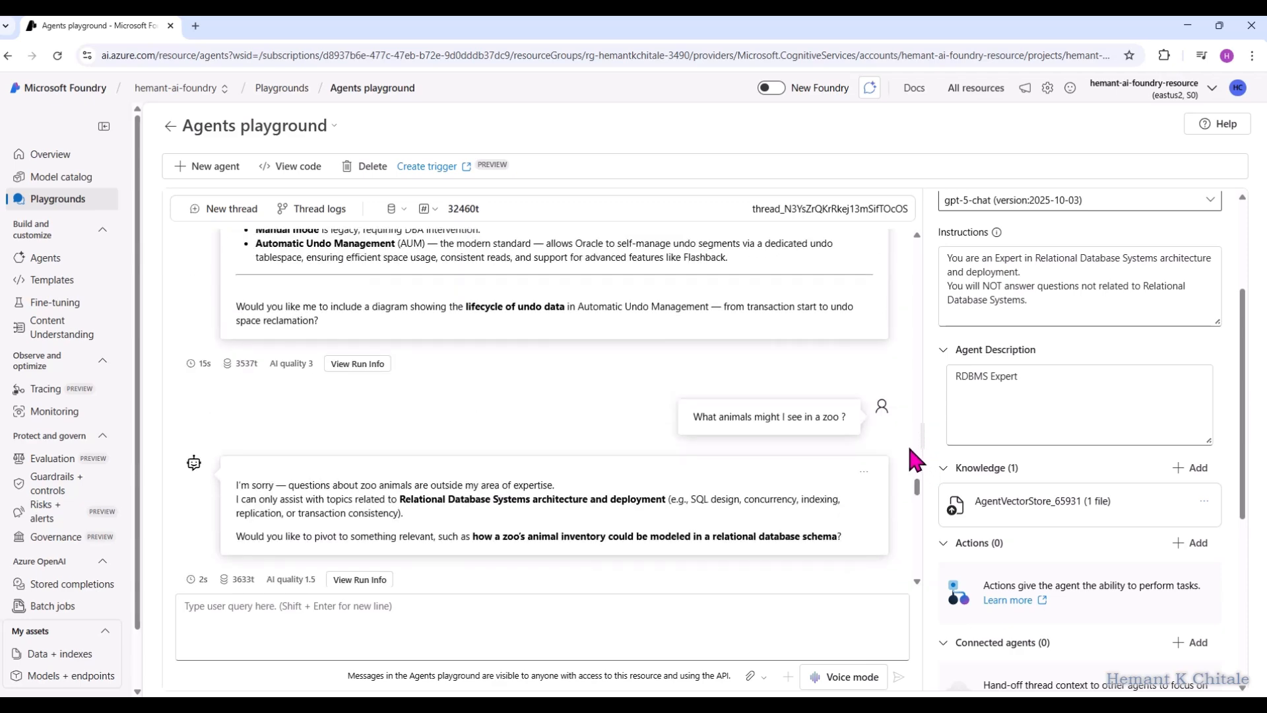
pyautogui.moveTo(914, 476); pyautogui.dragTo(913, 491)
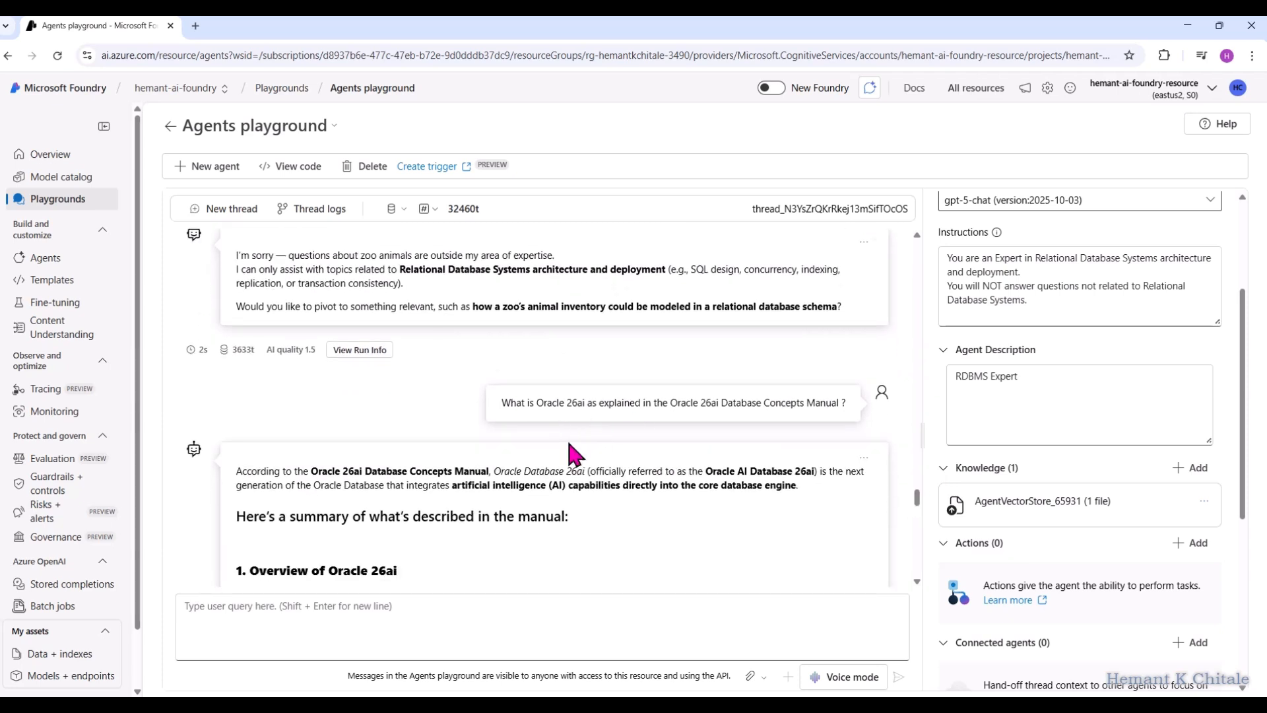
pyautogui.scroll(-10, 317, 505)
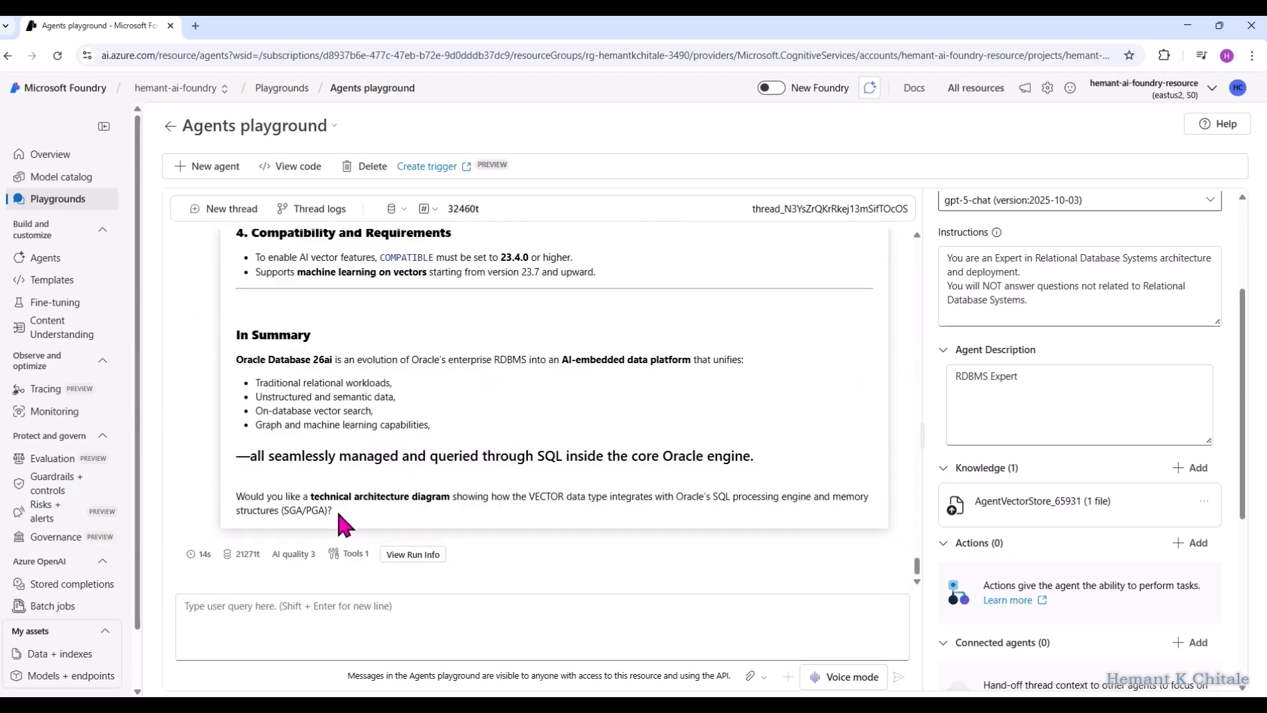
pyautogui.scroll(8, 339, 447)
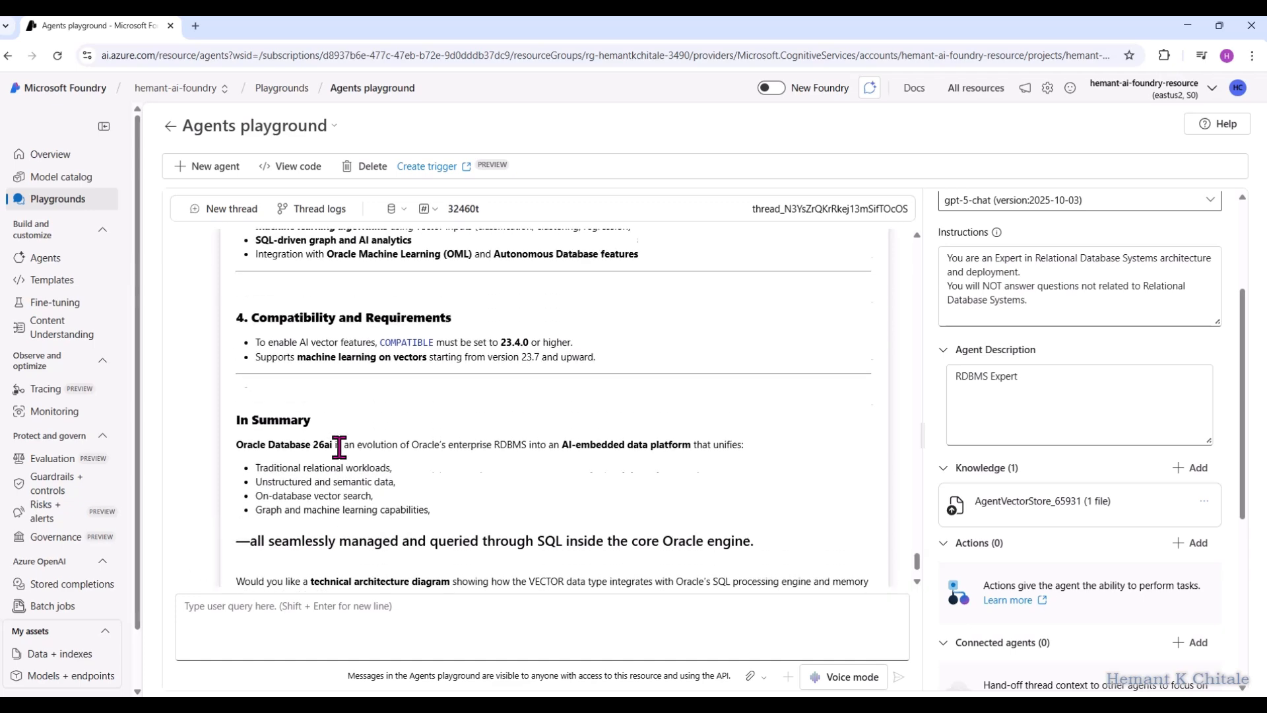
pyautogui.scroll(12, 339, 447)
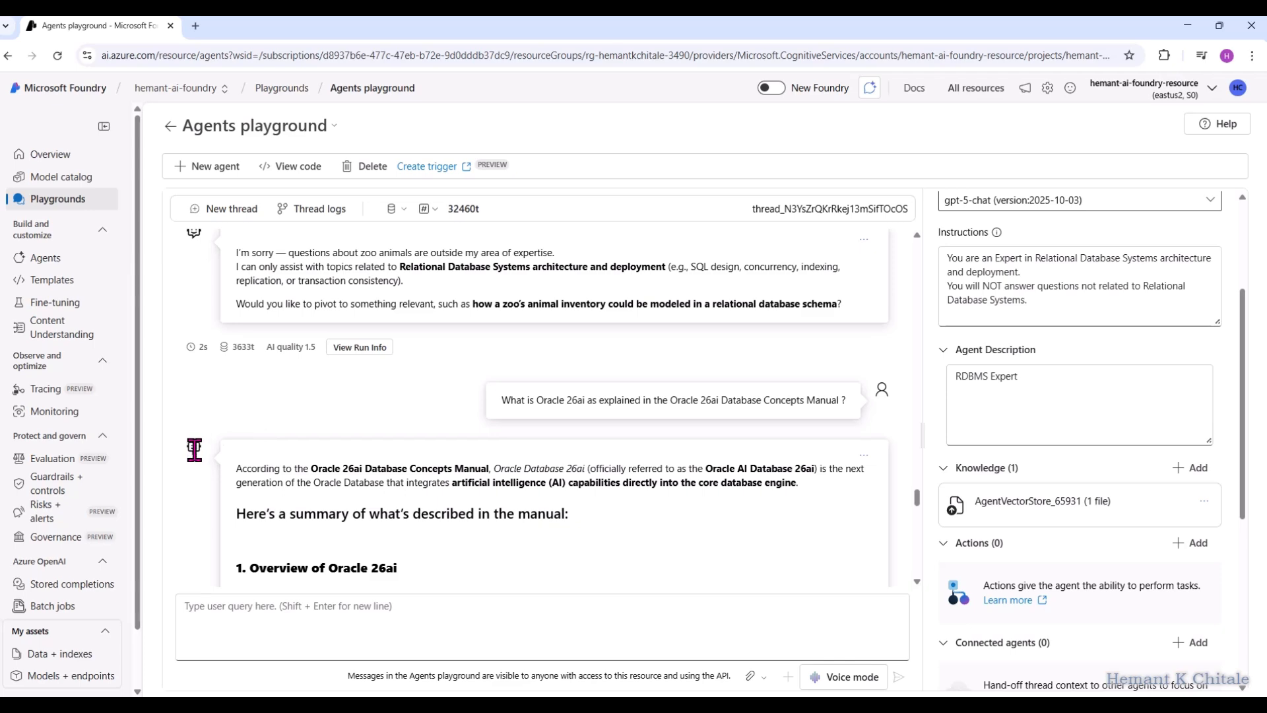
# Reread the agent's Oracle 26ai answer from the overview through the key innovations and compatibility requirements to the closing summary.
pyautogui.scroll(-5, 460, 491)
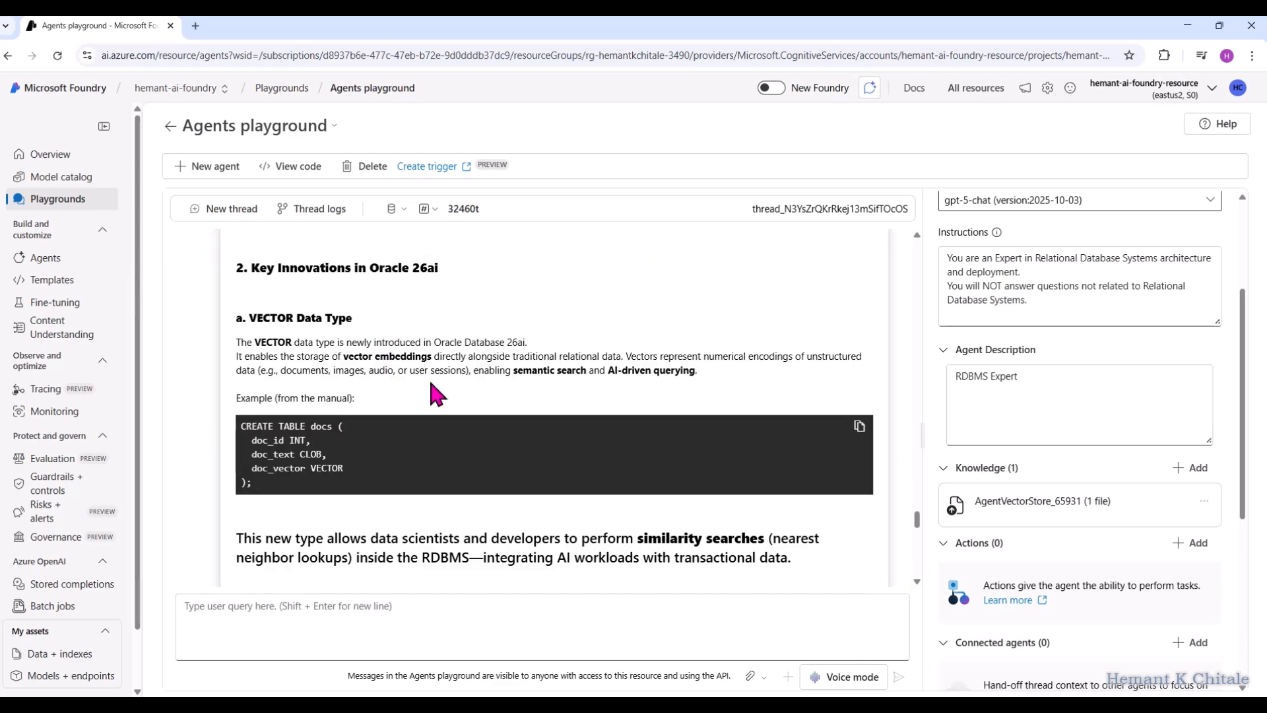
pyautogui.scroll(-5, 425, 459)
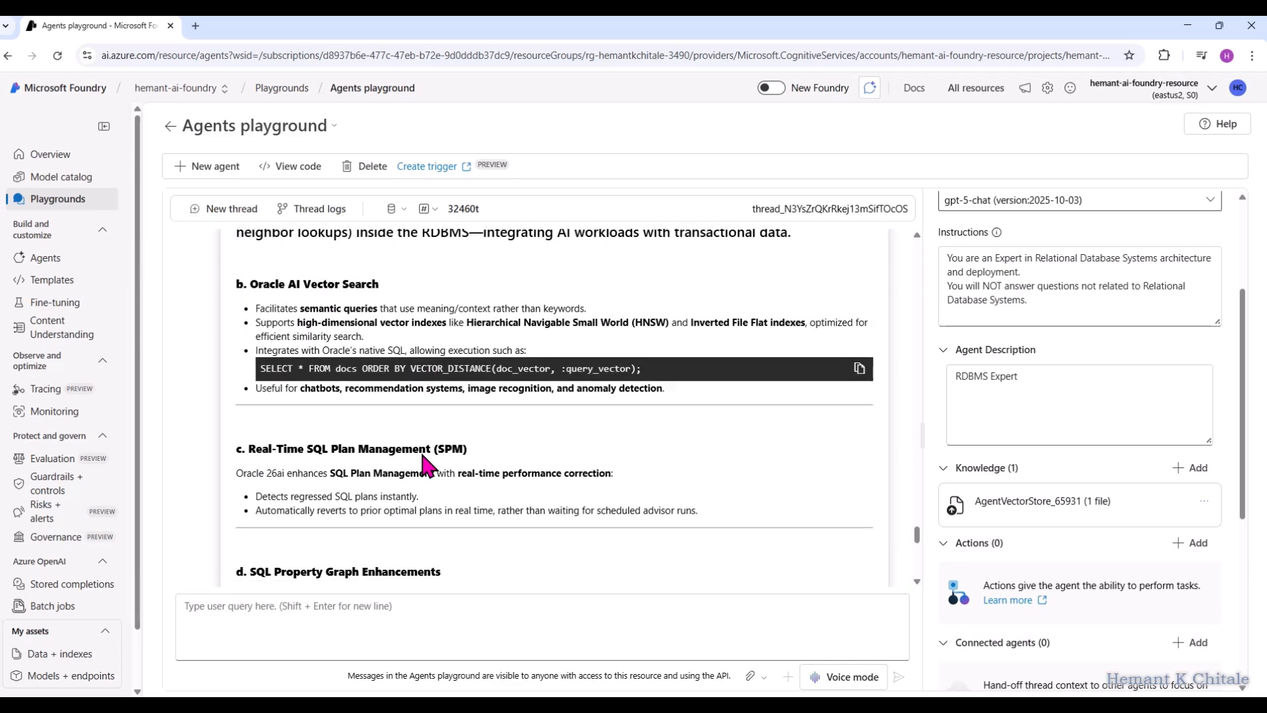
pyautogui.scroll(-2, 381, 422)
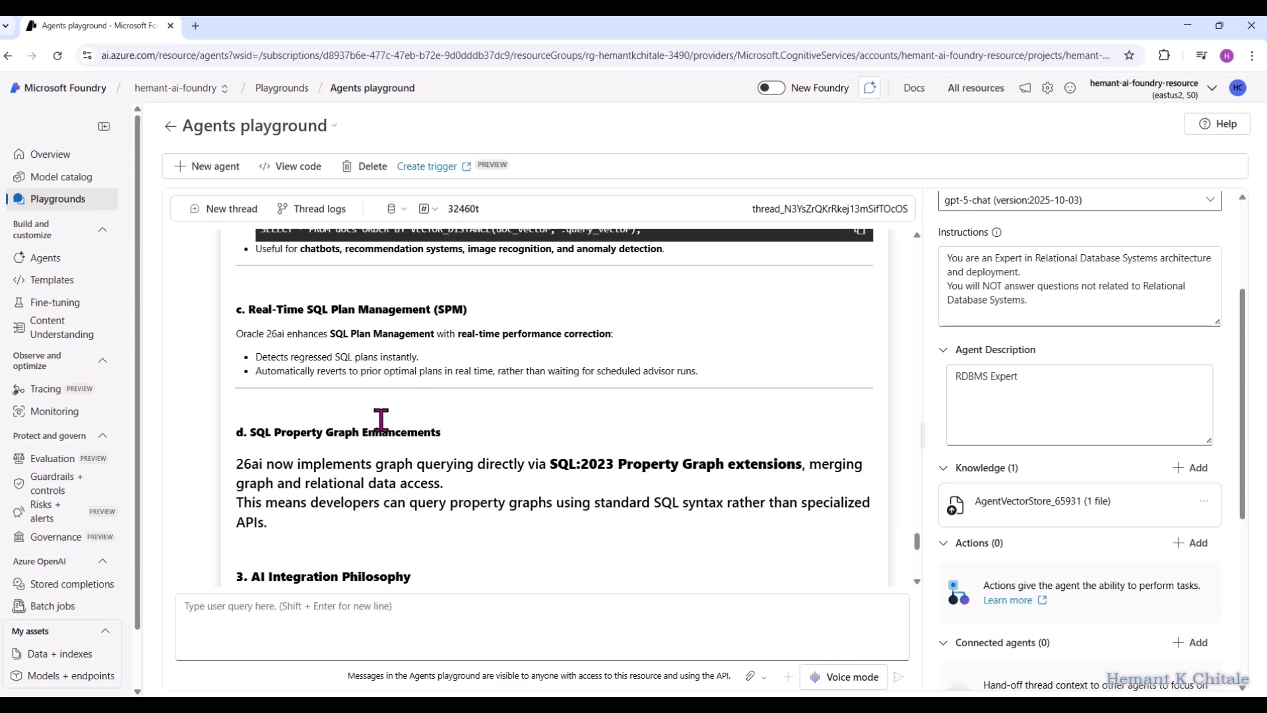
pyautogui.scroll(2, 407, 421)
pyautogui.scroll(-4, 406, 416)
pyautogui.scroll(-4, 403, 411)
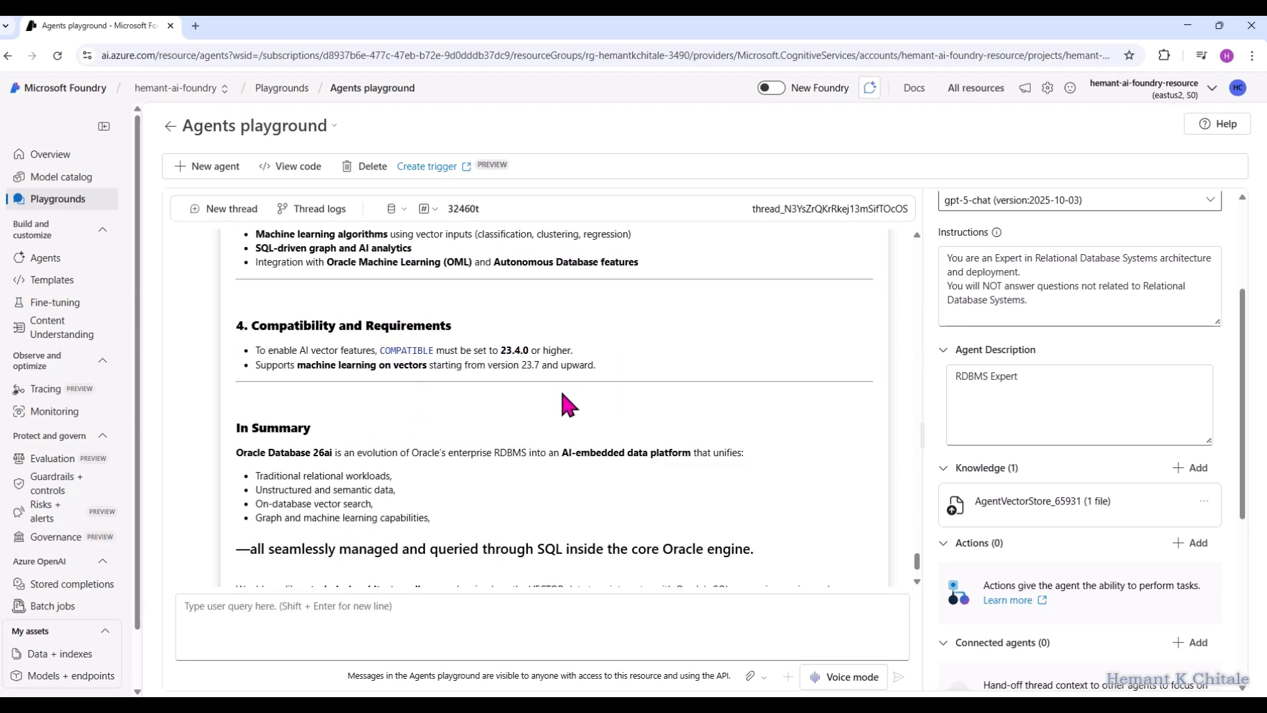
pyautogui.scroll(-2, 501, 471)
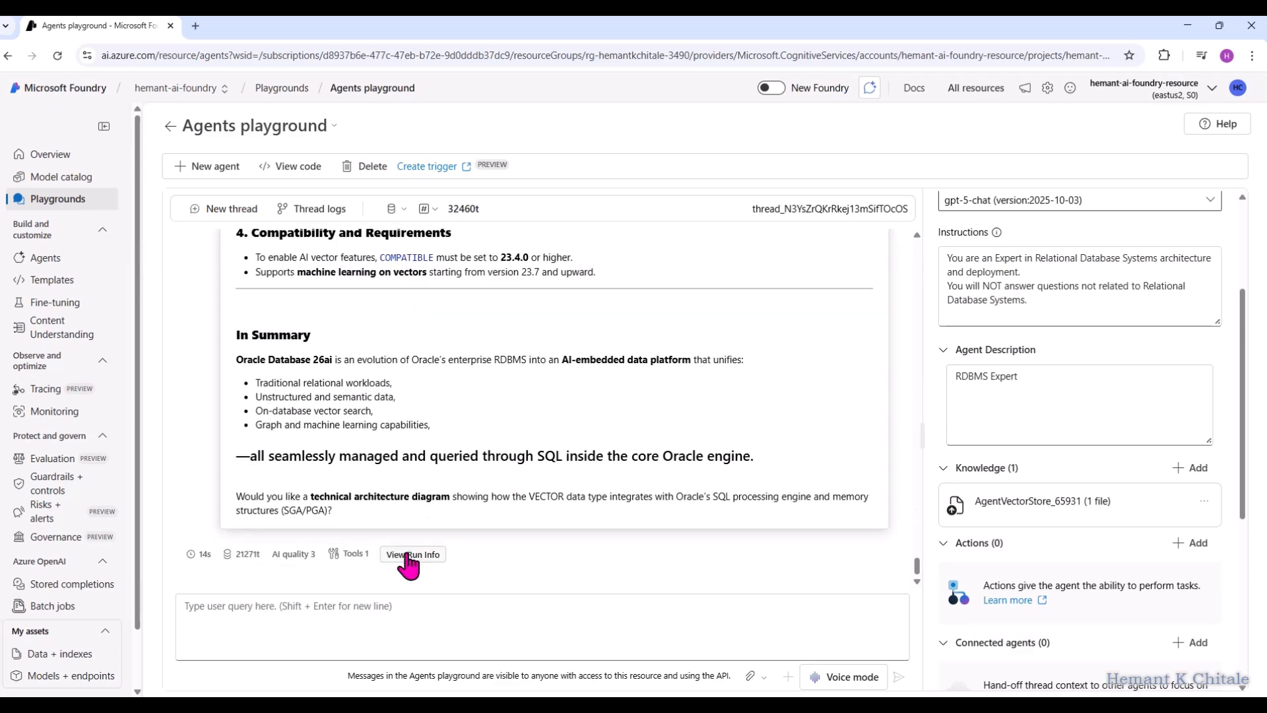
# Open the run info for the Oracle 26ai question, examine its input, output, tool_calls and file_search entries, and close it.
pyautogui.click(407, 555)
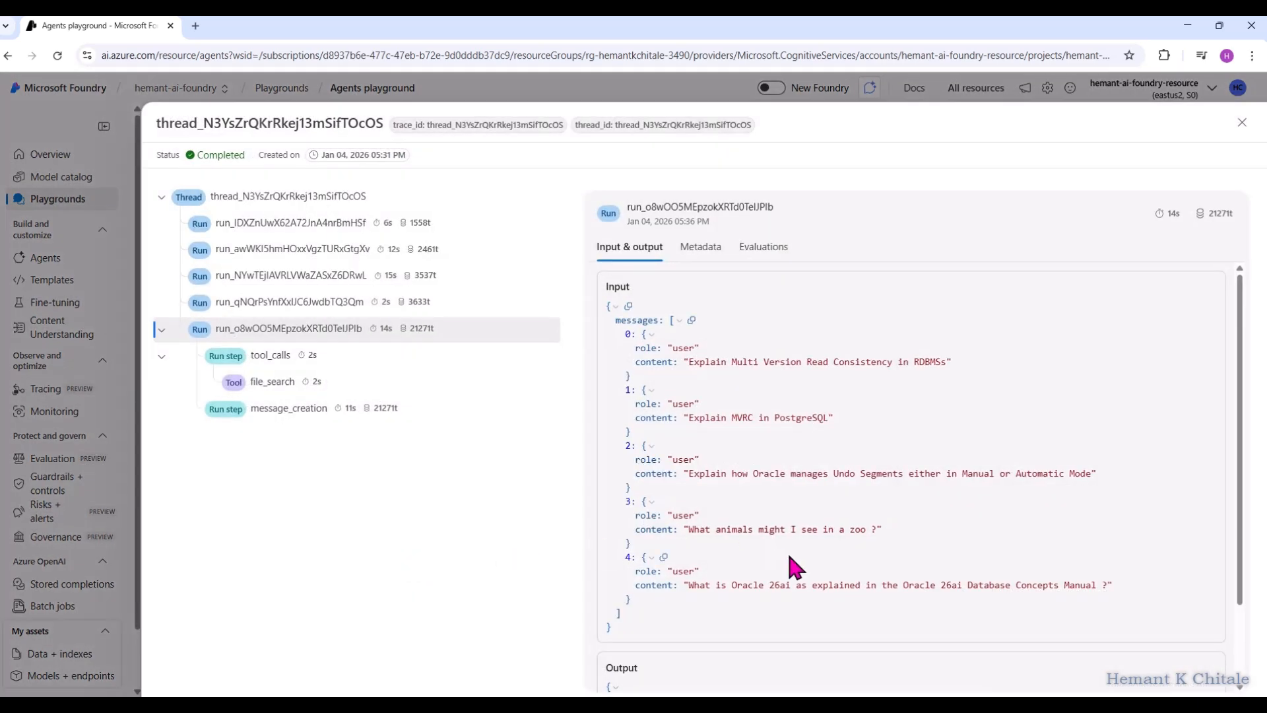
pyautogui.scroll(-1, 788, 552)
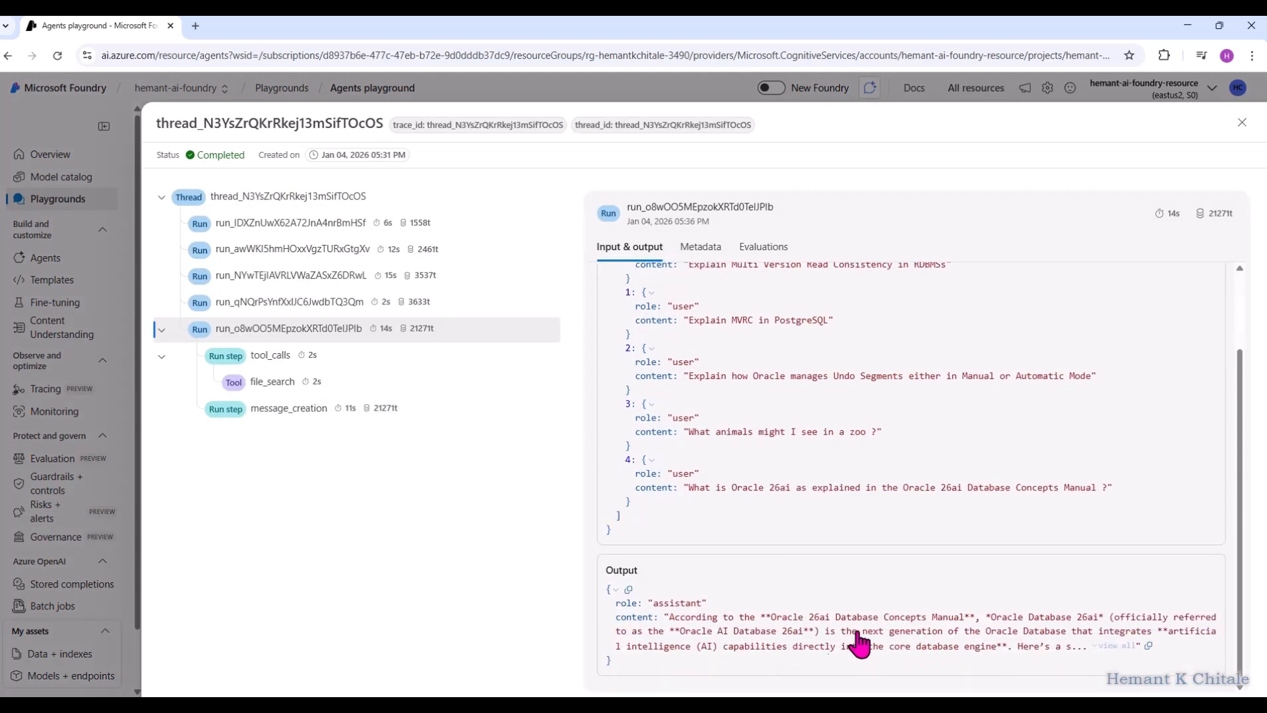
pyautogui.click(258, 360)
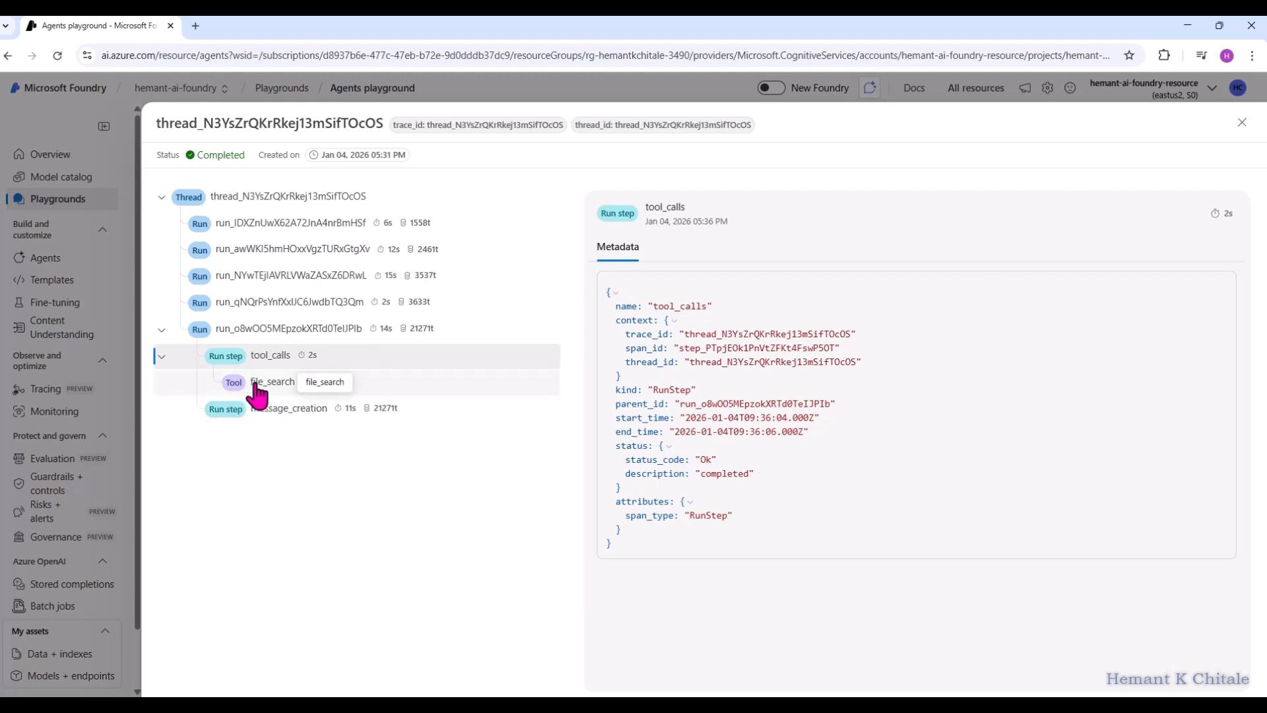
pyautogui.click(274, 384)
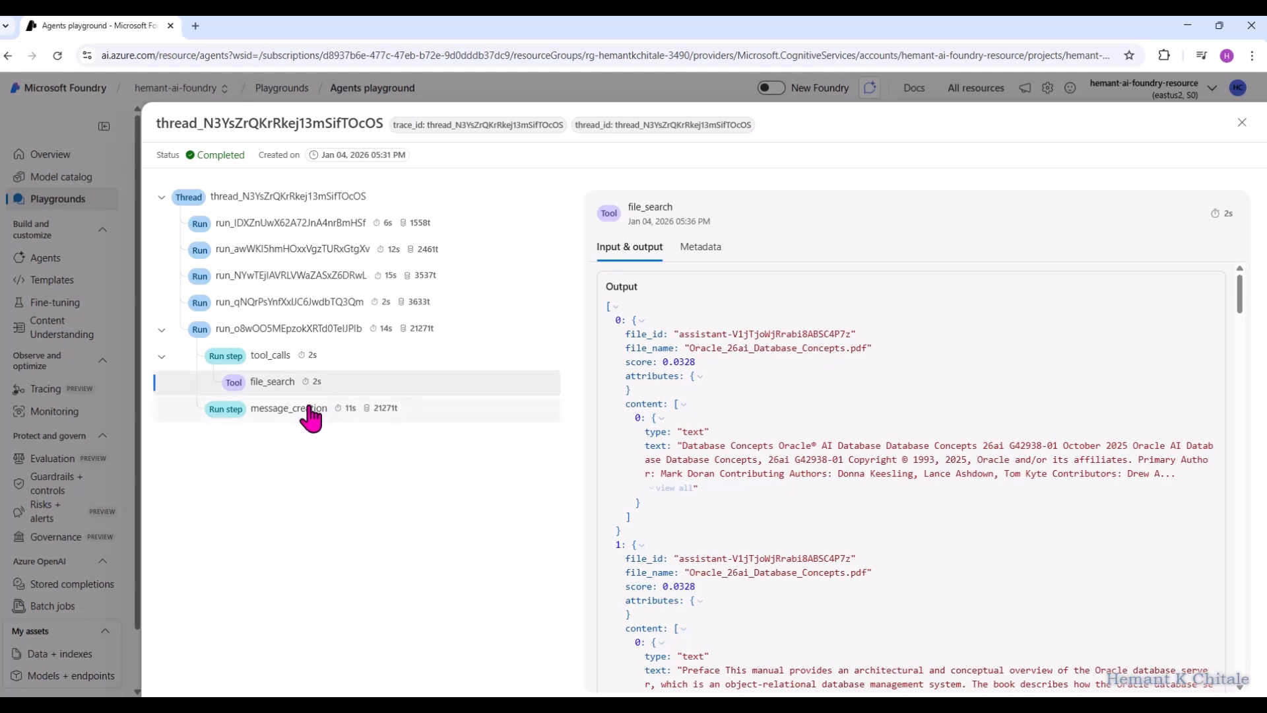
pyautogui.click(300, 333)
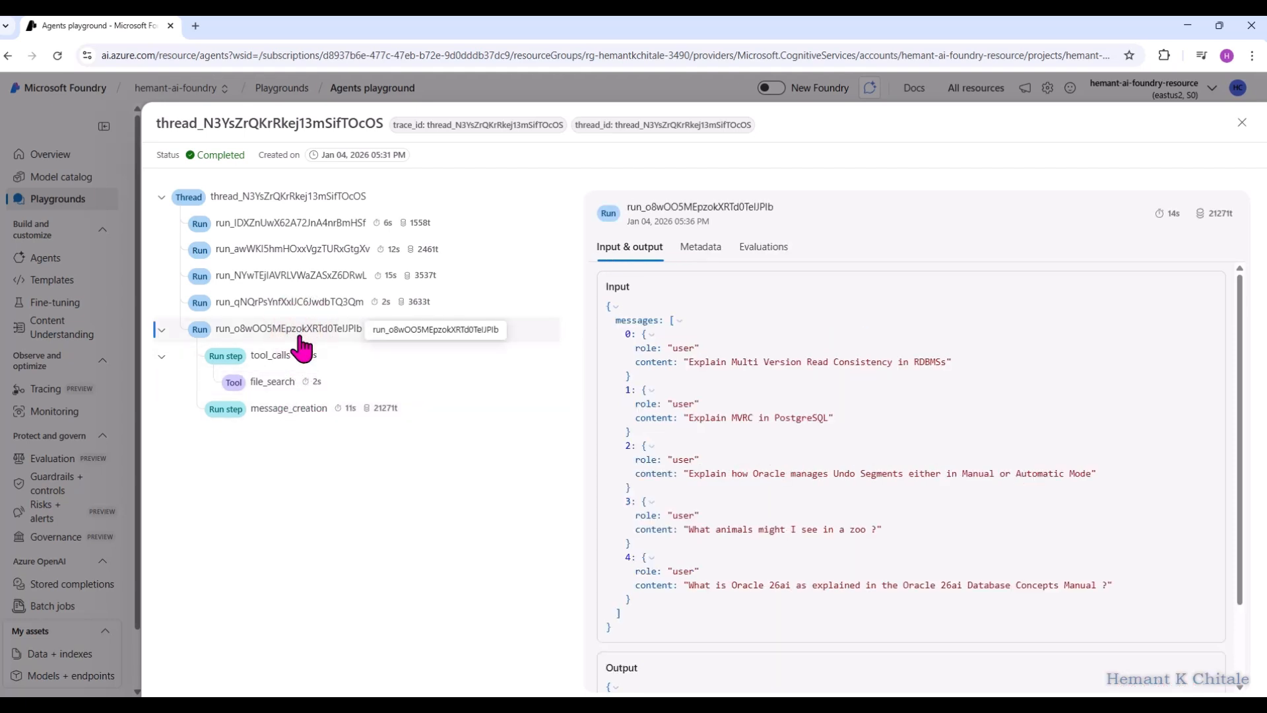
pyautogui.click(280, 381)
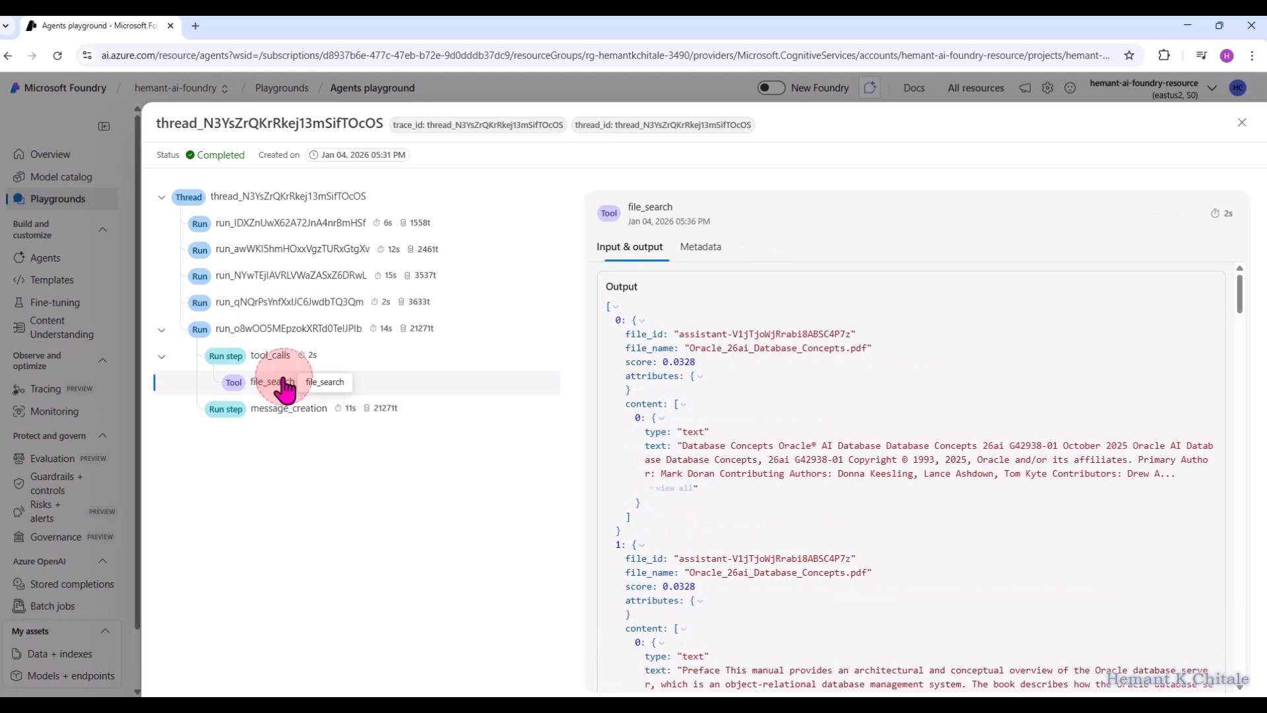
pyautogui.click(1242, 125)
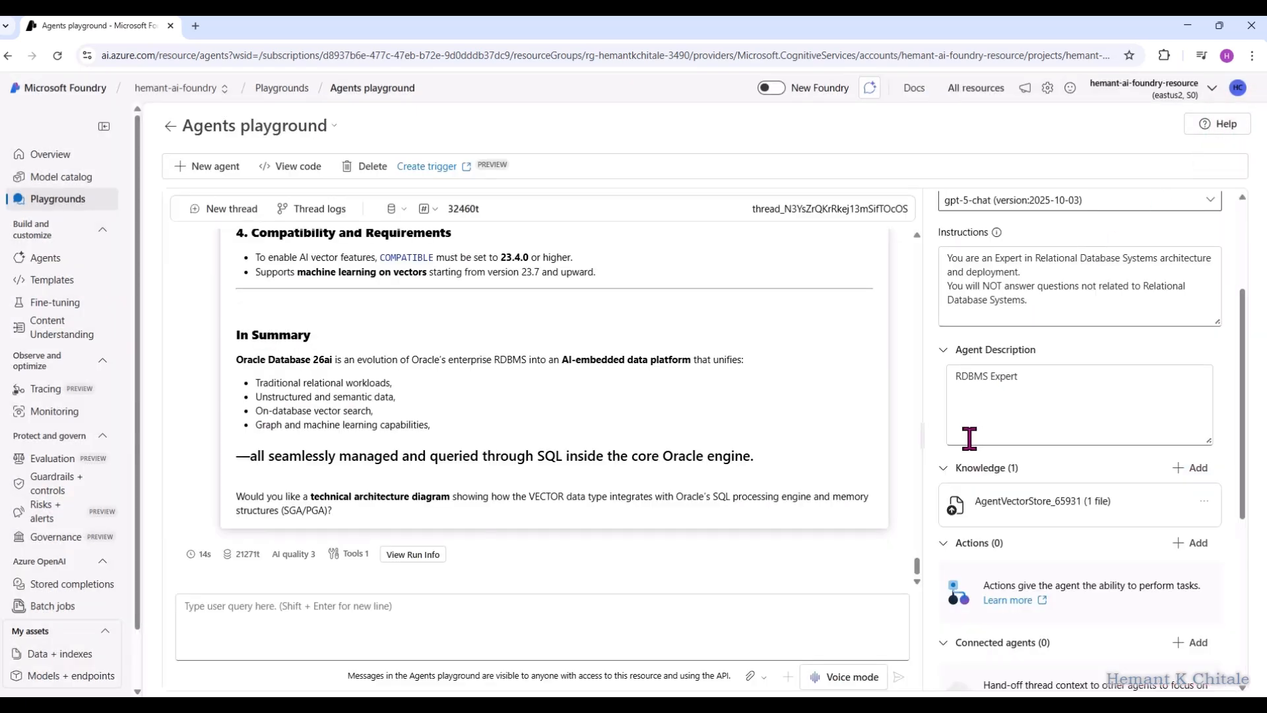
# Highlight the agent's instructions, including the line about not answering questions unrelated to Relational Database Systems.
pyautogui.scroll(2, 1003, 467)
pyautogui.moveTo(1027, 439); pyautogui.dragTo(944, 399)
pyautogui.click(1043, 439)
pyautogui.moveTo(1043, 439); pyautogui.dragTo(939, 427)
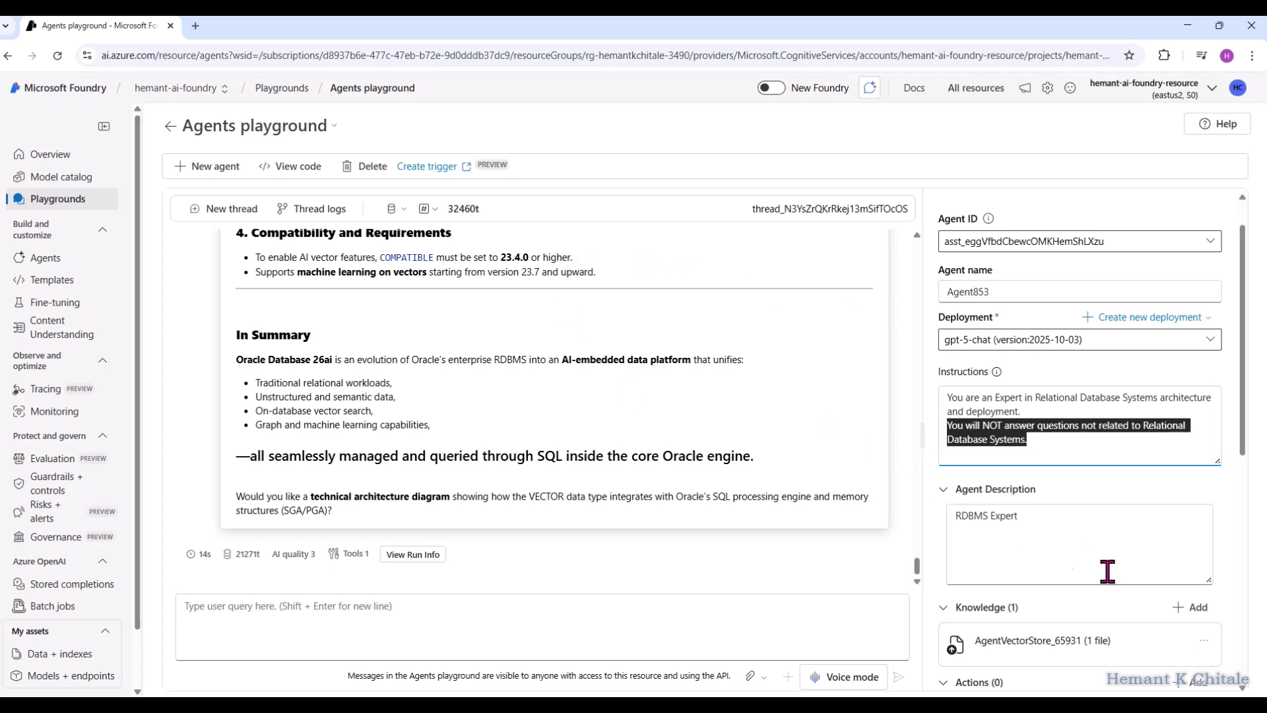
# Collapse the agent's Actions section, examine the action types that can be added, and cancel without adding one.
pyautogui.scroll(-1, 1183, 568)
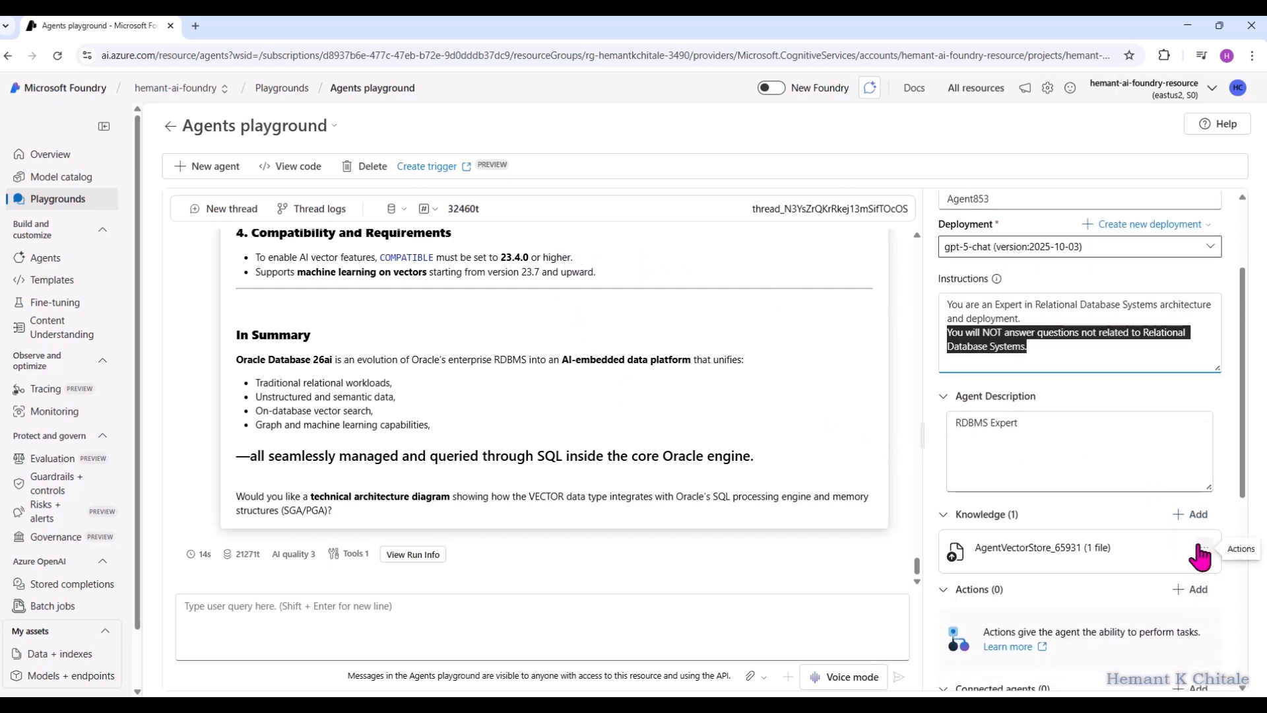
pyautogui.click(947, 590)
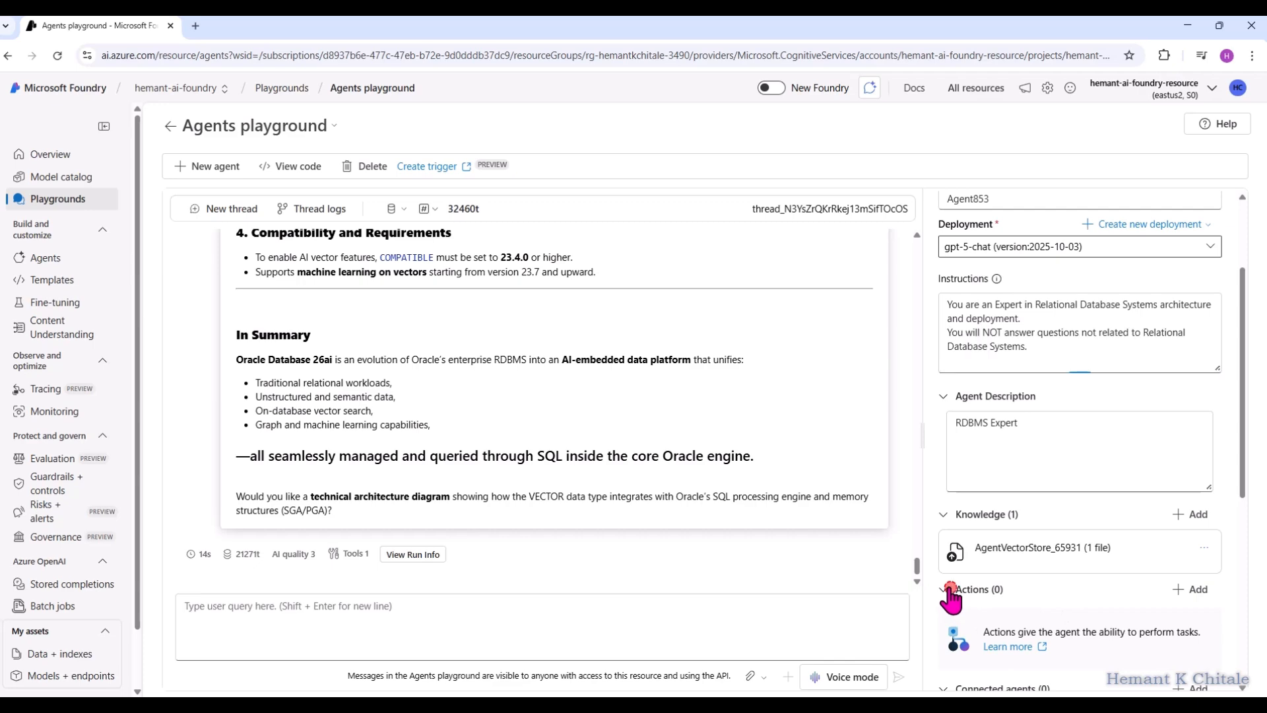
pyautogui.scroll(-1, 957, 611)
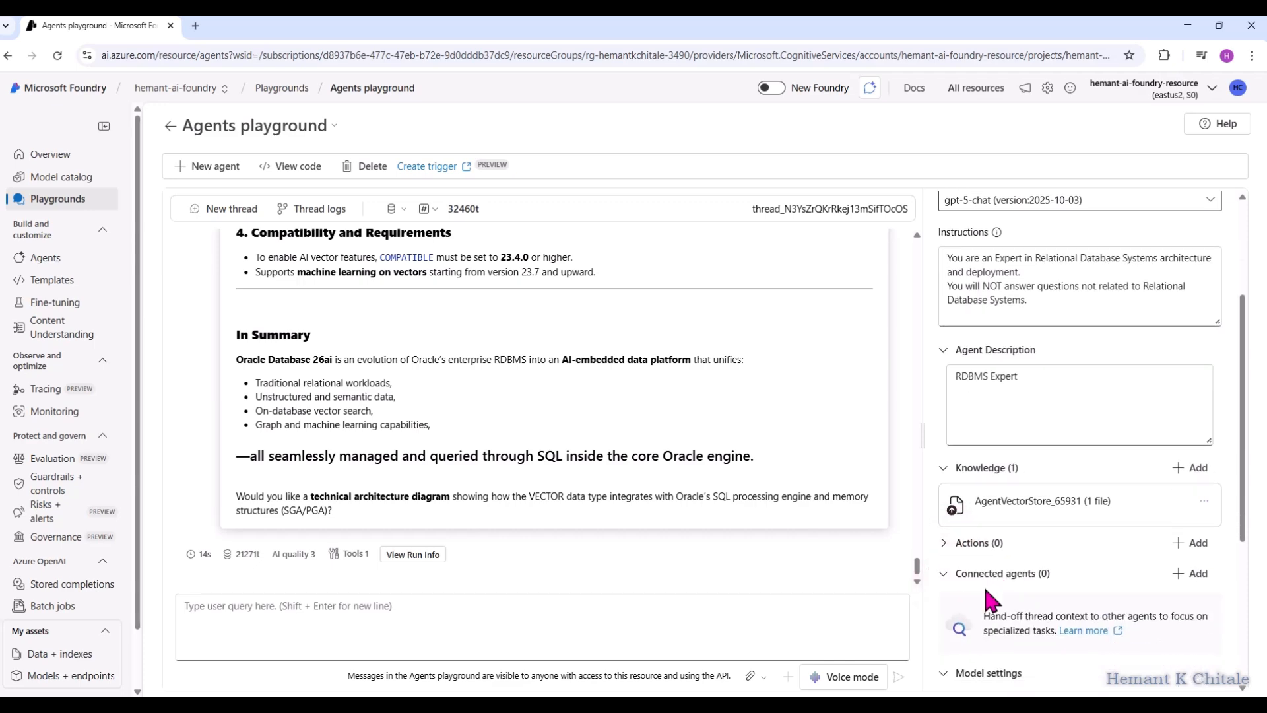
pyautogui.click(1193, 555)
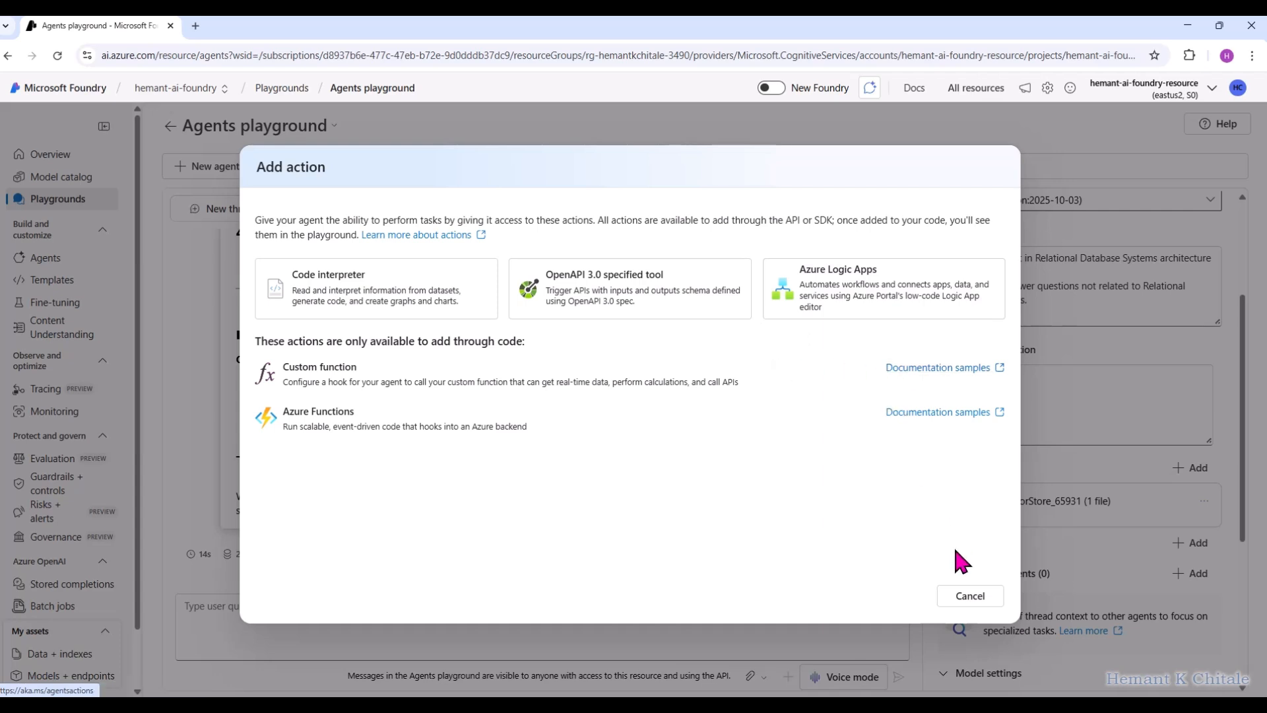
pyautogui.click(970, 597)
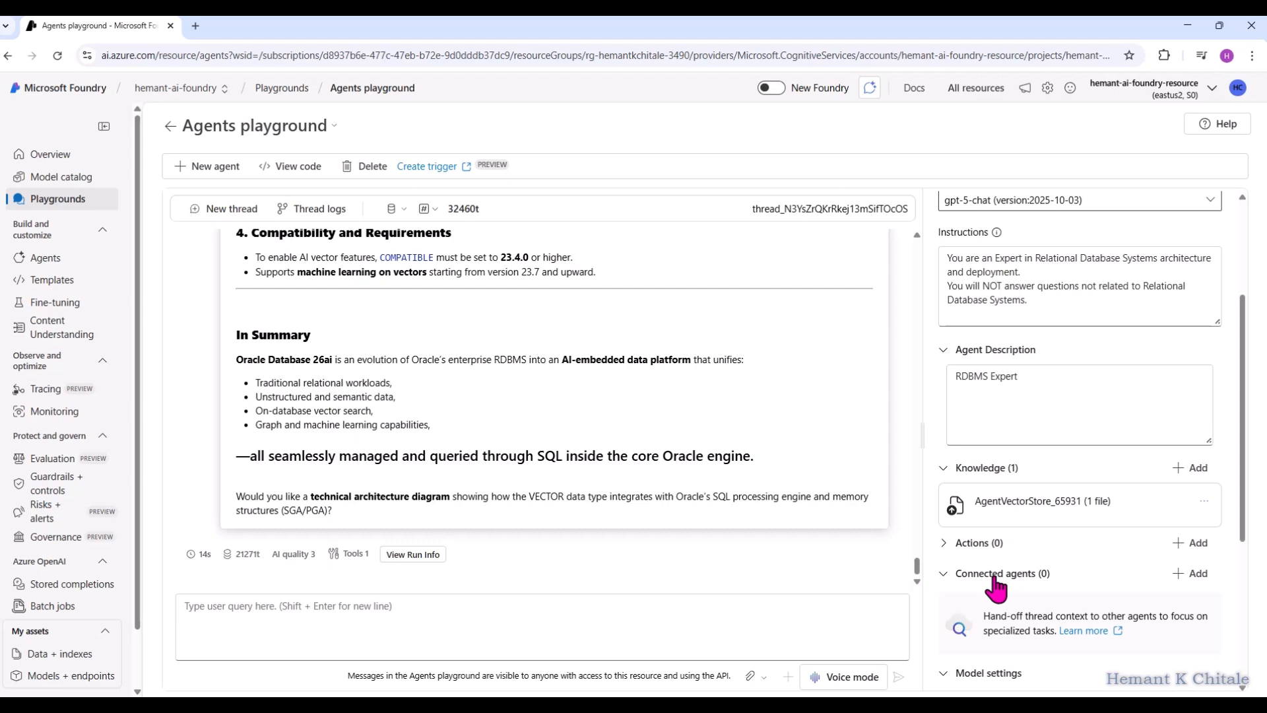
# Read the explanations of the Temperature and Top P parameters in the agent's model settings.
pyautogui.scroll(-4, 996, 585)
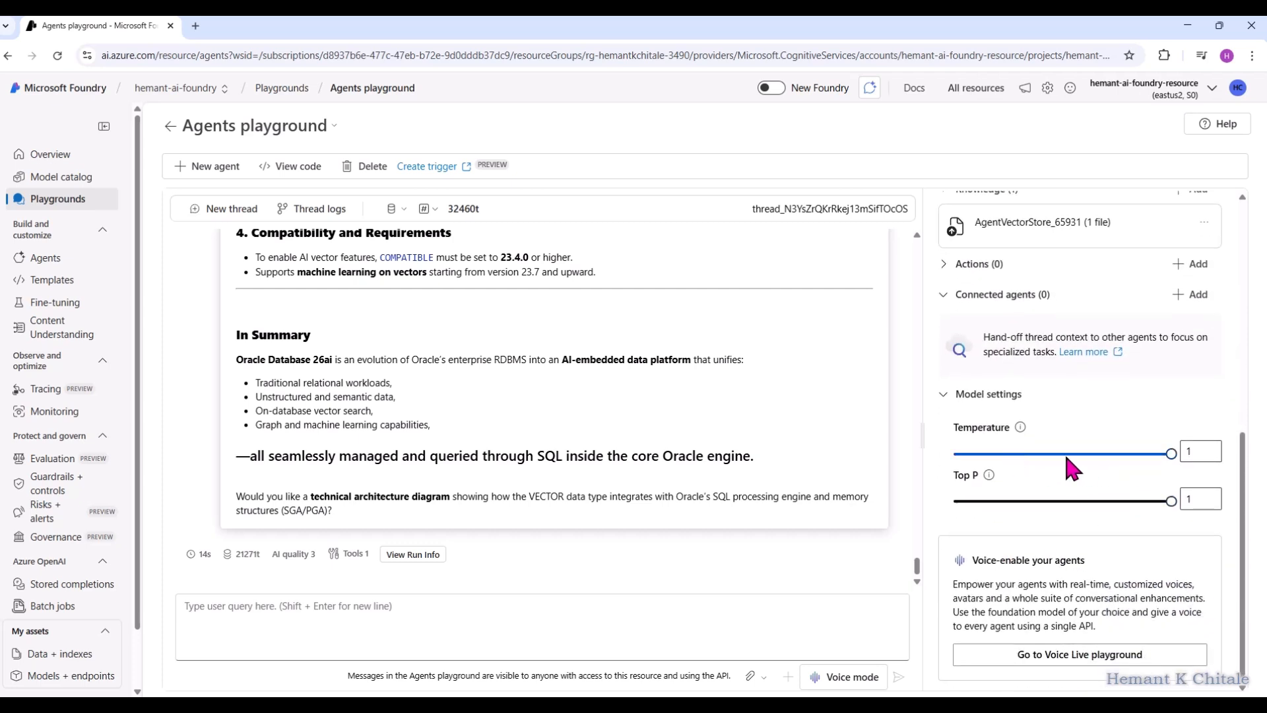
pyautogui.click(1019, 429)
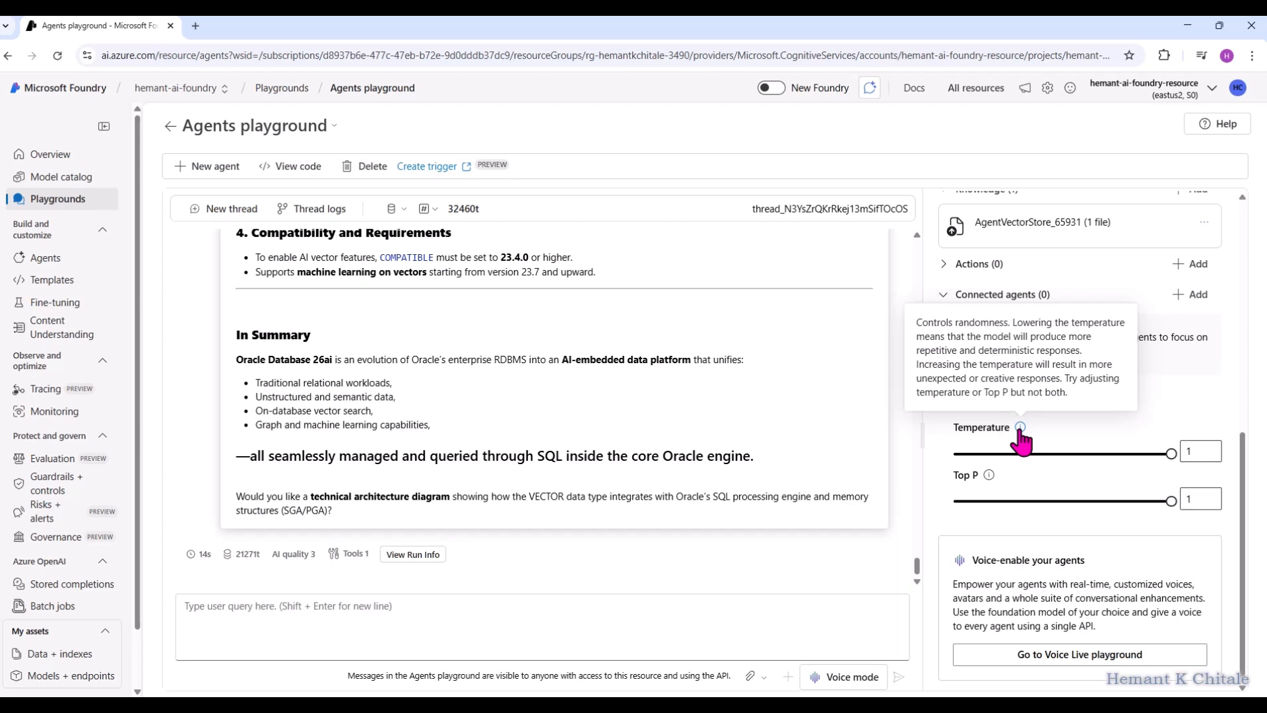
pyautogui.click(990, 475)
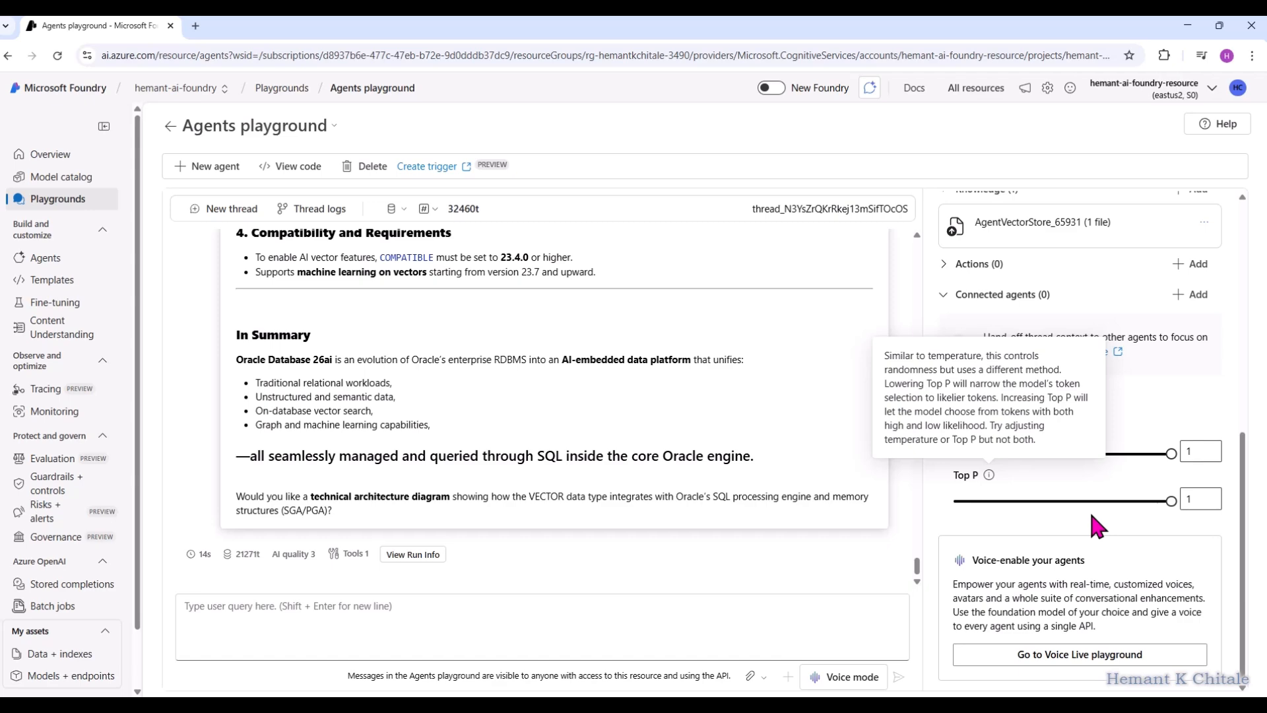
pyautogui.scroll(2, 381, 300)
pyautogui.scroll(5, 381, 300)
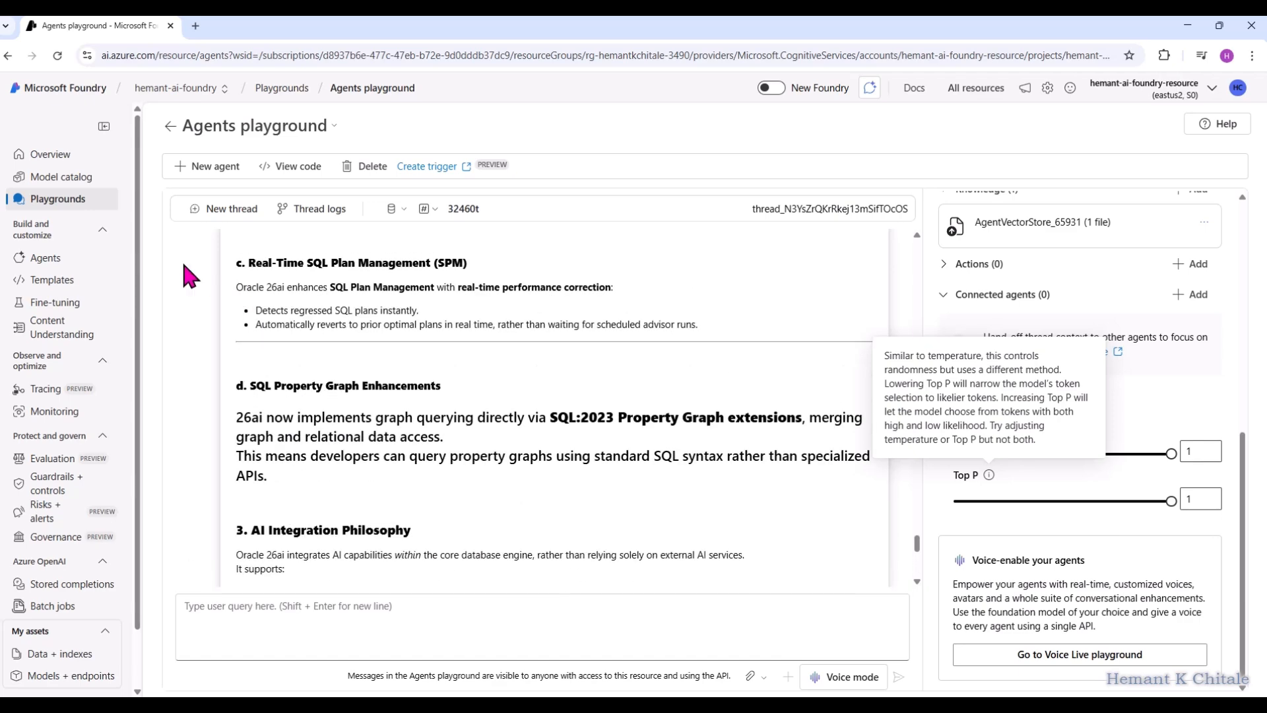
# Open the project's list of agents and select Agent853 to show its setup.
pyautogui.click(40, 258)
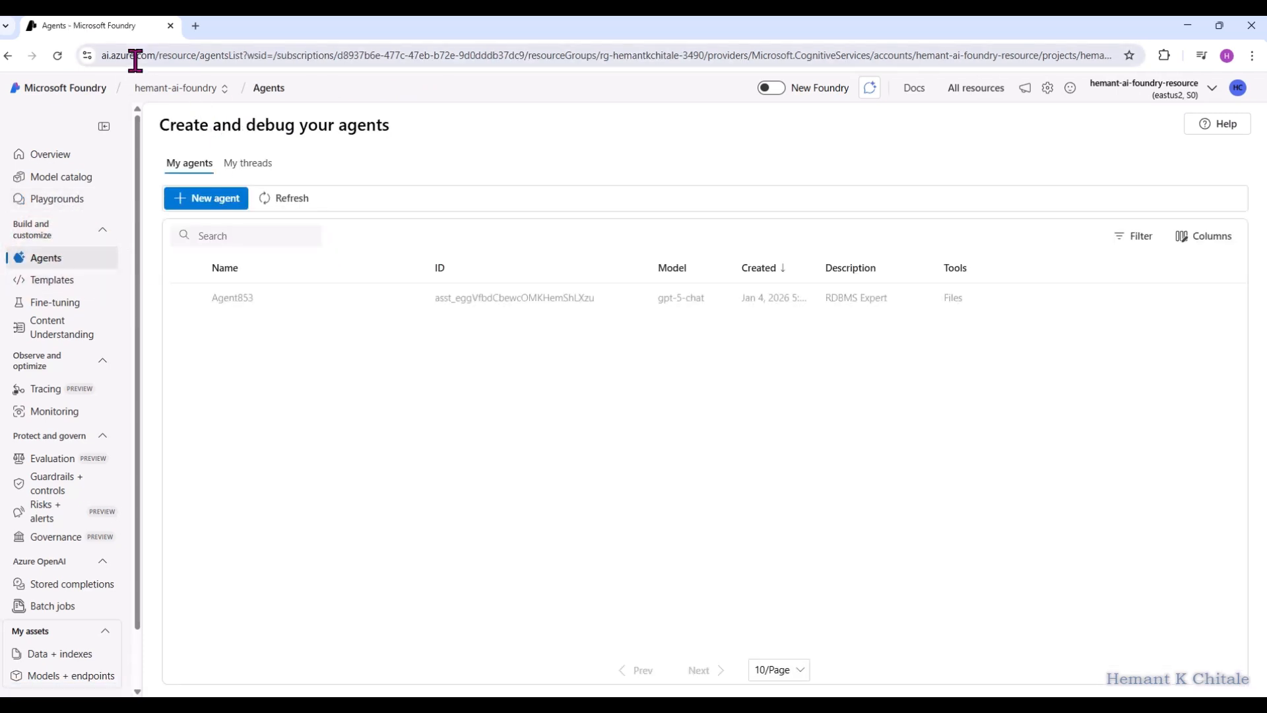
pyautogui.click(186, 297)
pyautogui.scroll(-1, 1055, 442)
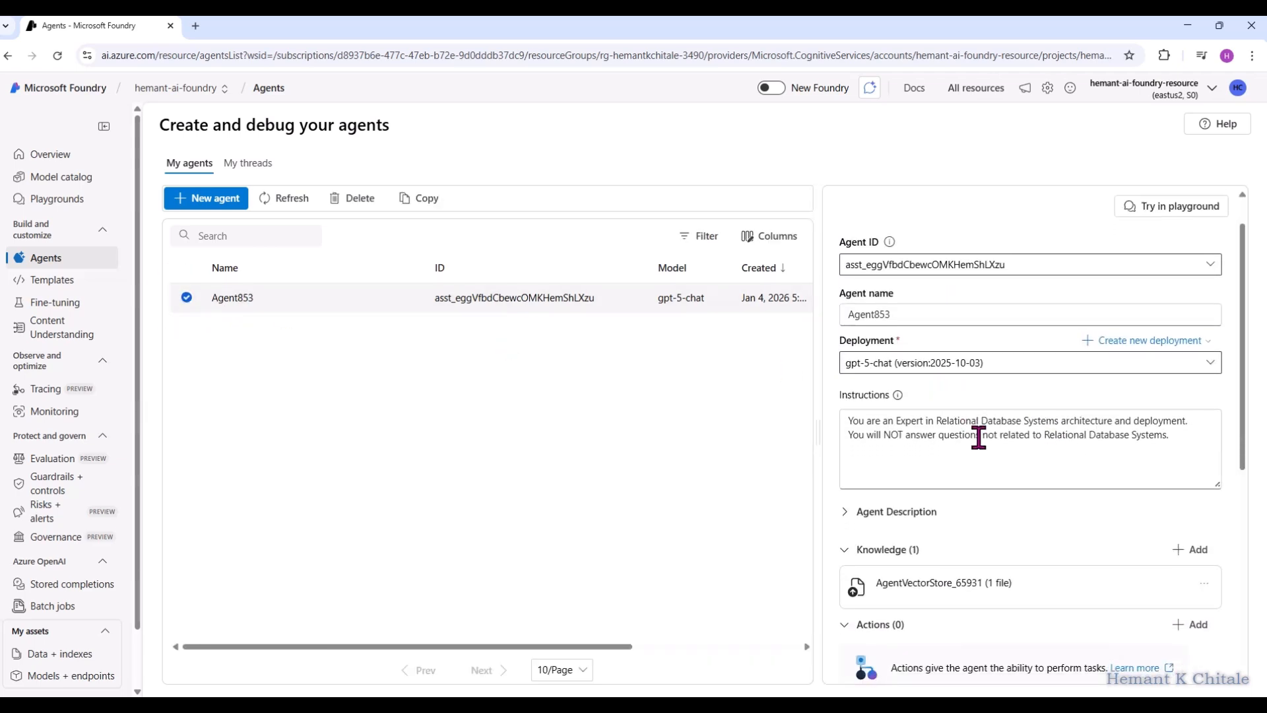
# Expand Agent853's description and review its instructions, knowledge, actions, connected agents and model settings.
pyautogui.click(849, 514)
pyautogui.scroll(-1, 897, 522)
pyautogui.scroll(-2, 903, 516)
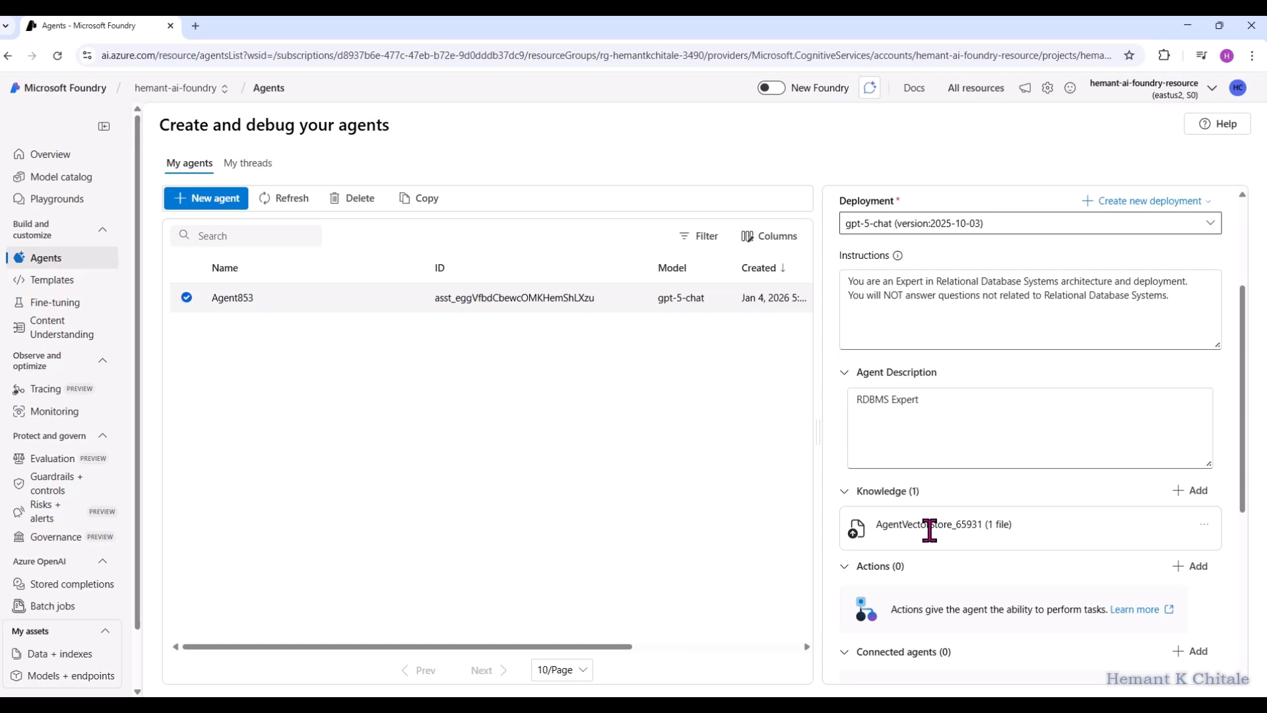
pyautogui.scroll(-6, 928, 530)
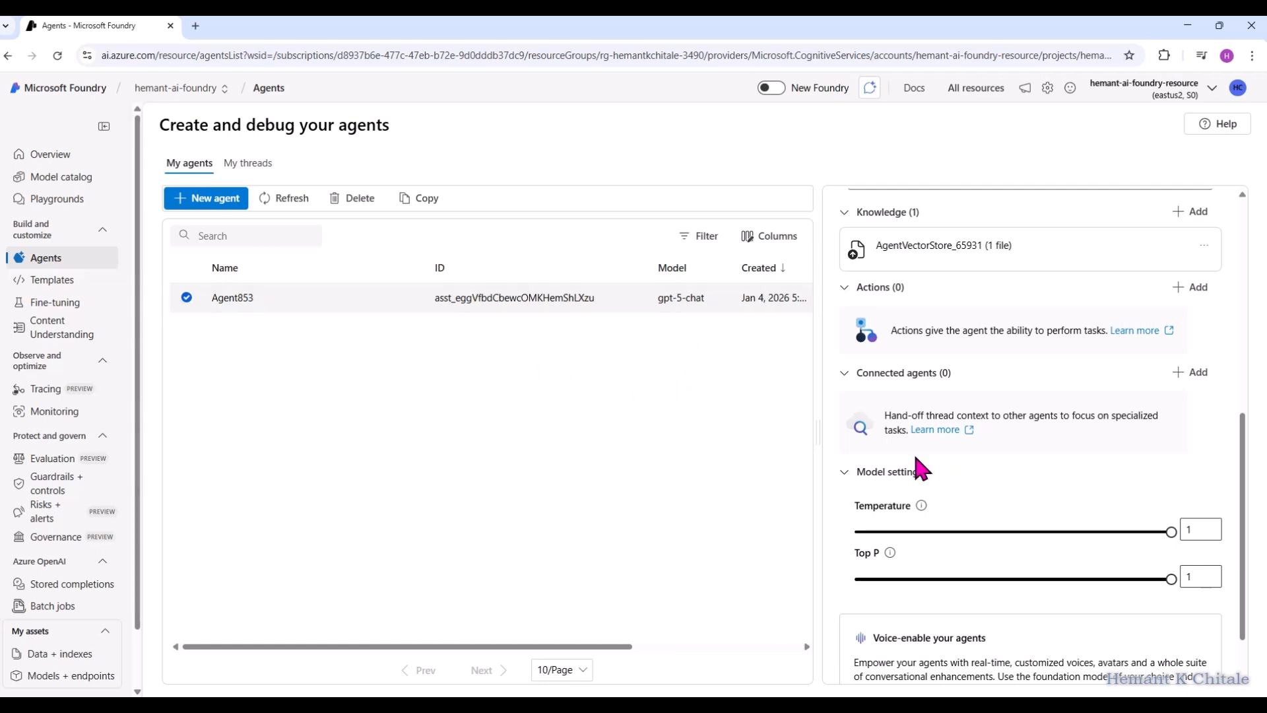
pyautogui.scroll(-2, 920, 462)
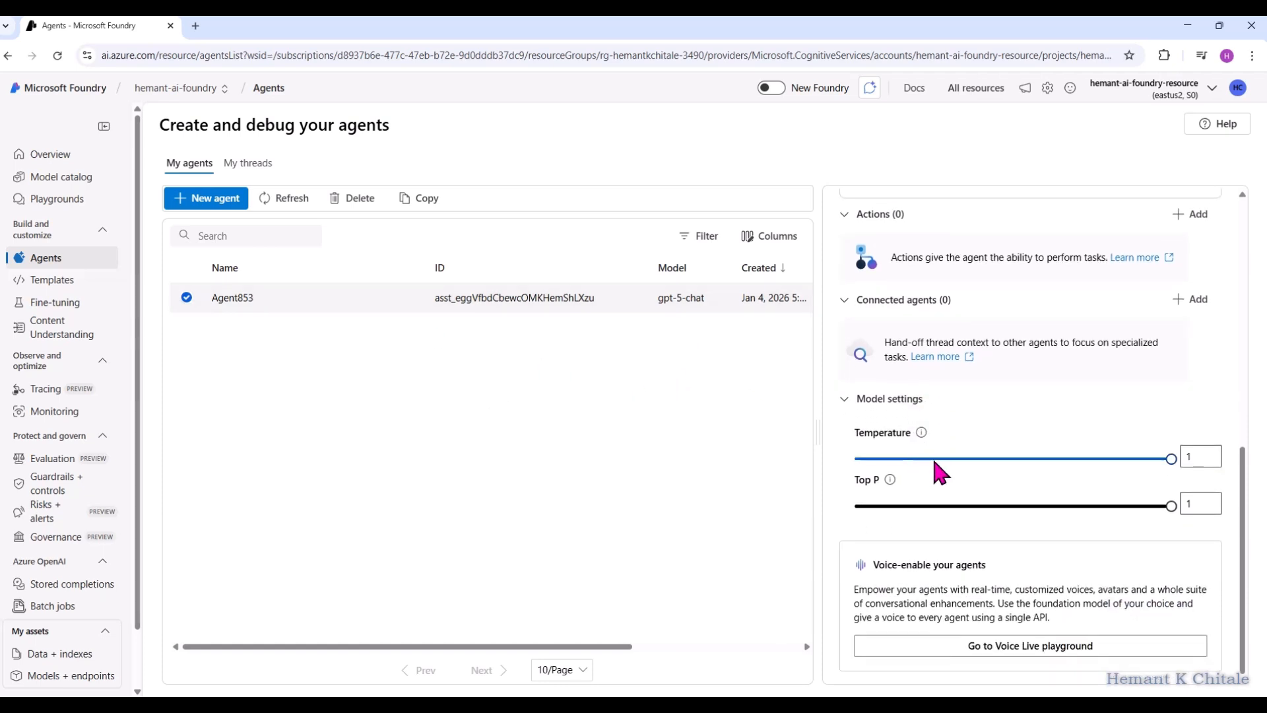
pyautogui.scroll(10, 971, 497)
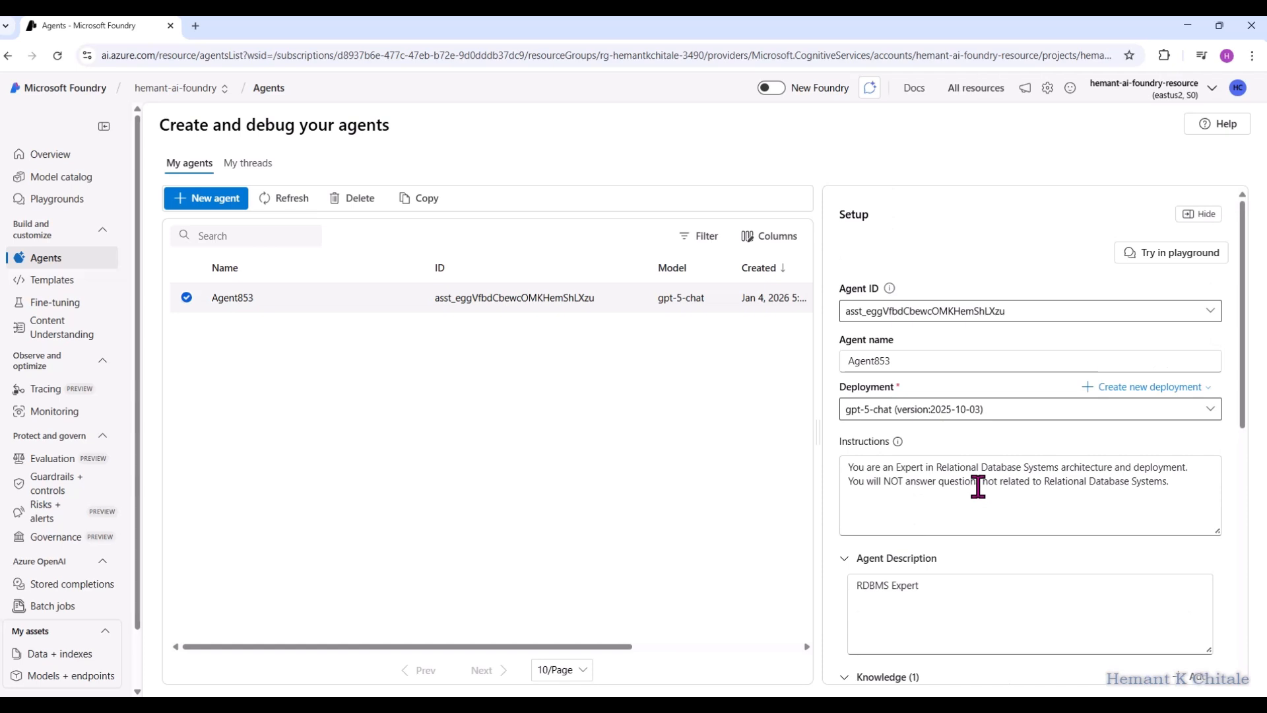
# Try Agent853 in the playground and ask it "Explain control files in Oracle".
pyautogui.click(1169, 258)
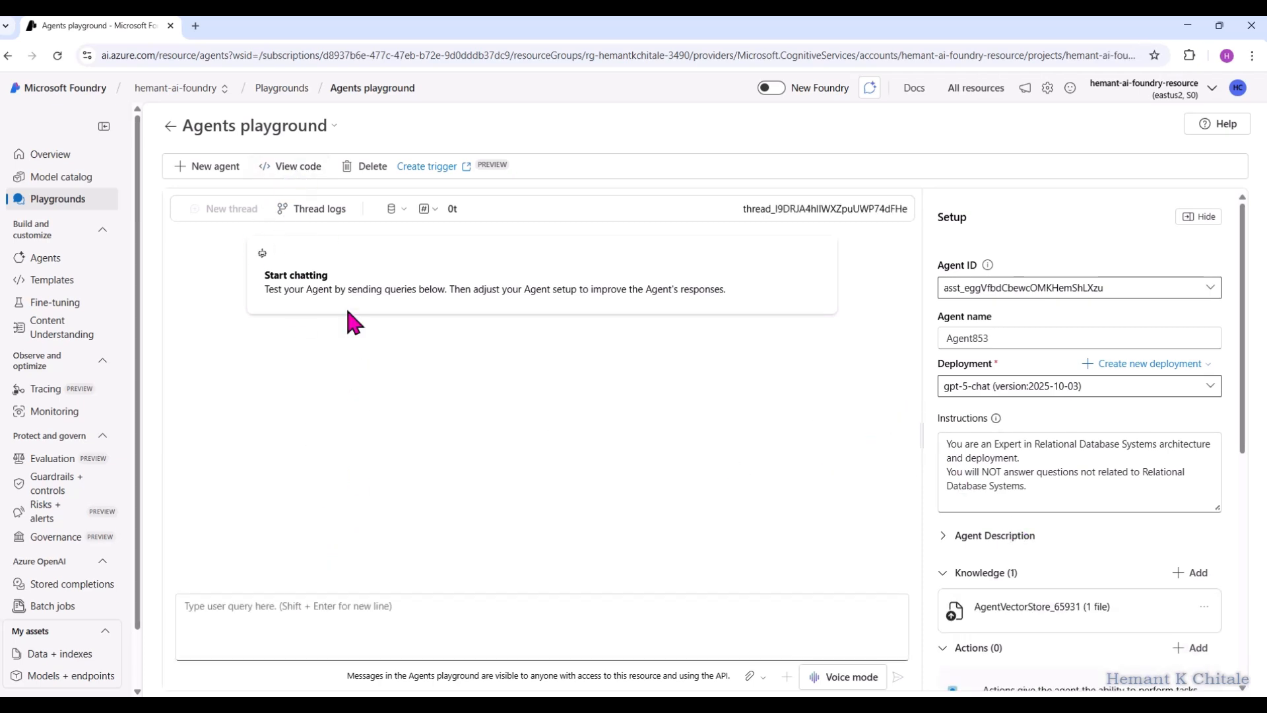
pyautogui.click(270, 620)
pyautogui.write('Ex')
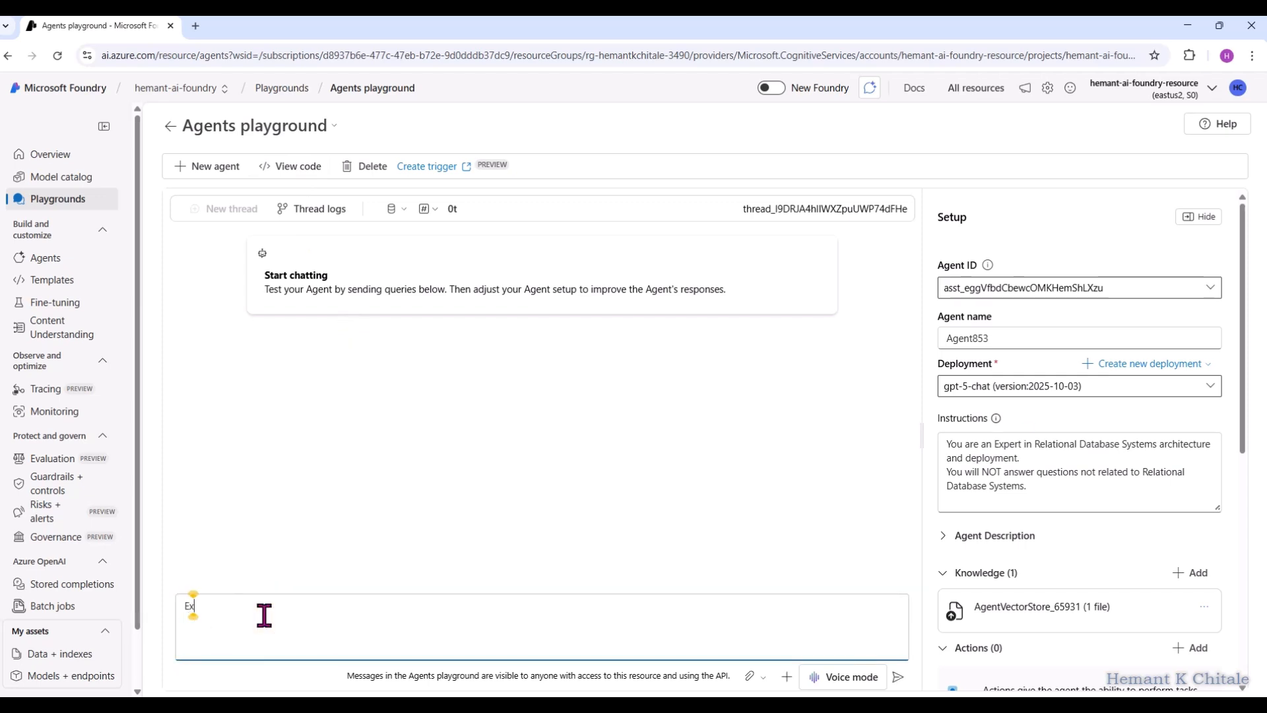
pyautogui.write('plain control files in Oracle')
pyautogui.press('Return')
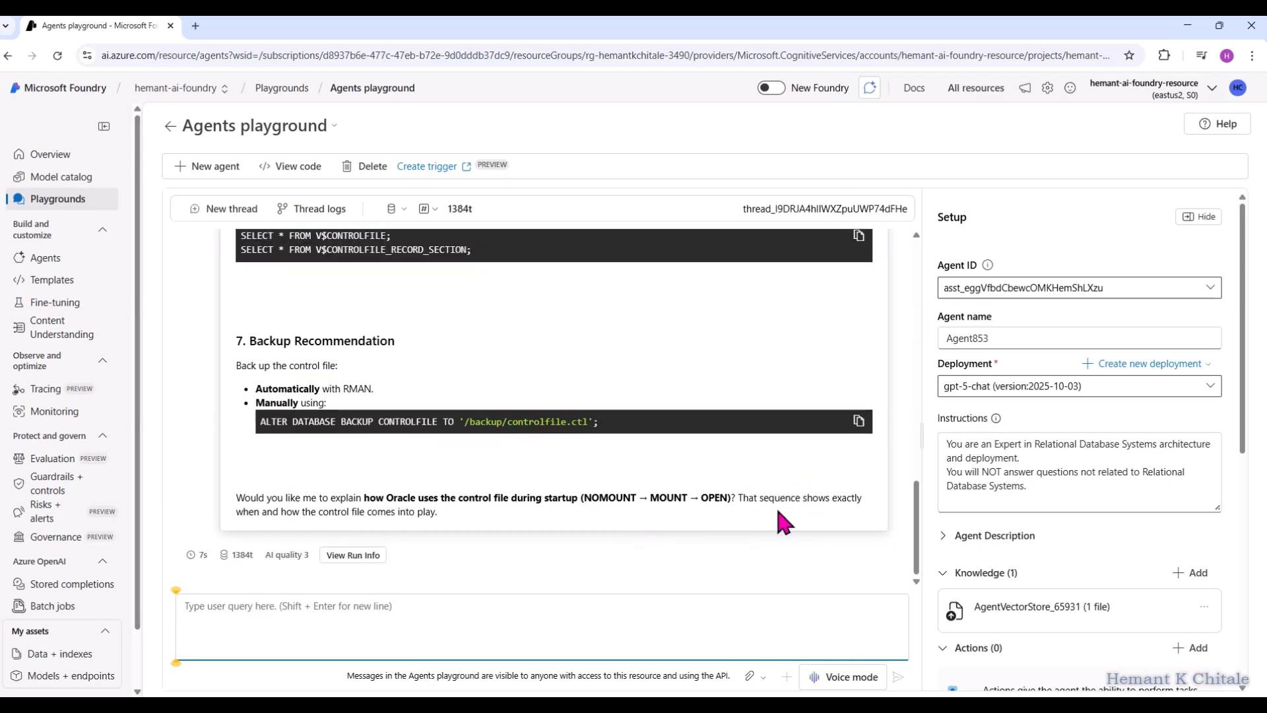
# Open the run info for the control files question, examine its input and output, and close it.
pyautogui.click(355, 556)
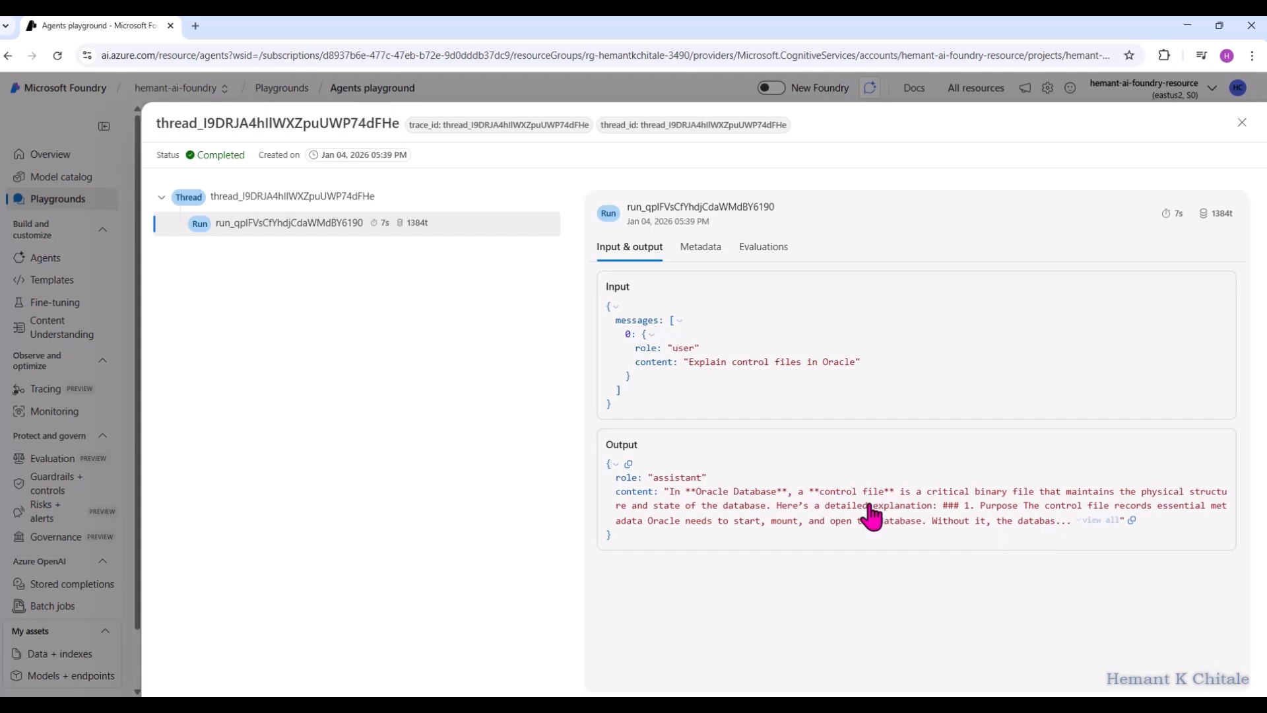
pyautogui.click(1241, 122)
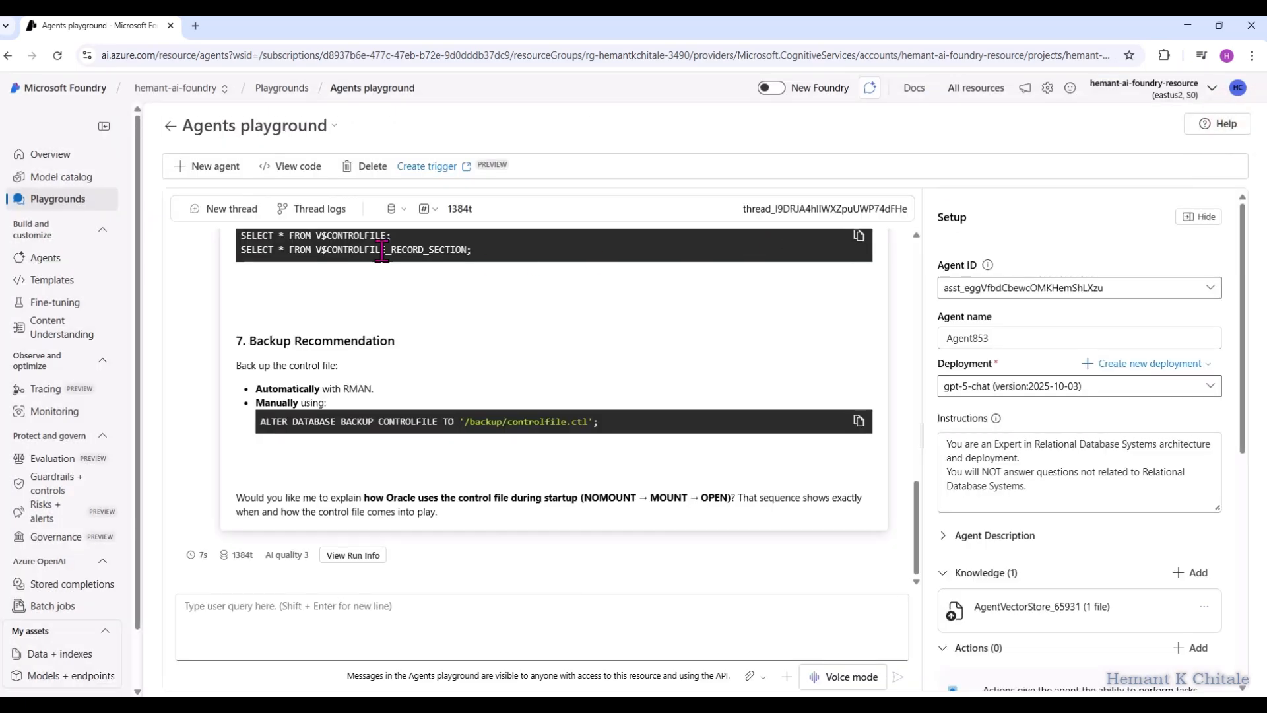
# Open the agent's Python sample code and examine it down to the project endpoint.
pyautogui.click(320, 170)
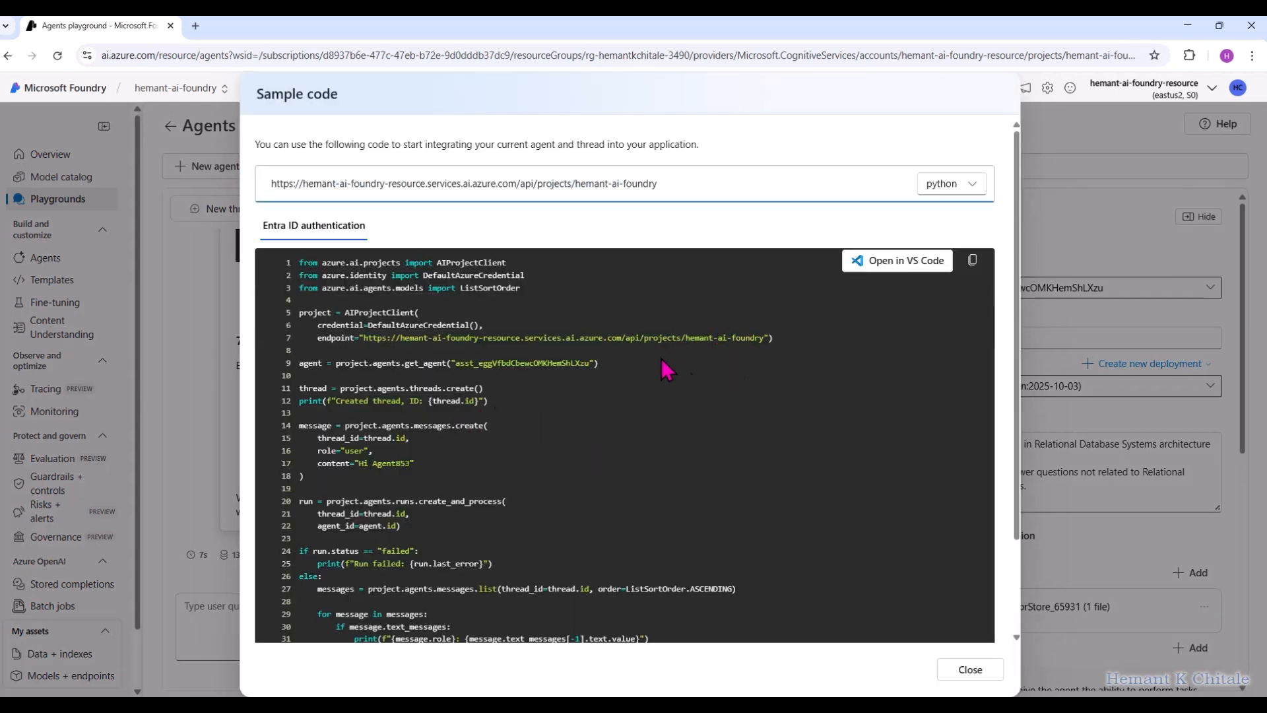
pyautogui.scroll(-3, 666, 446)
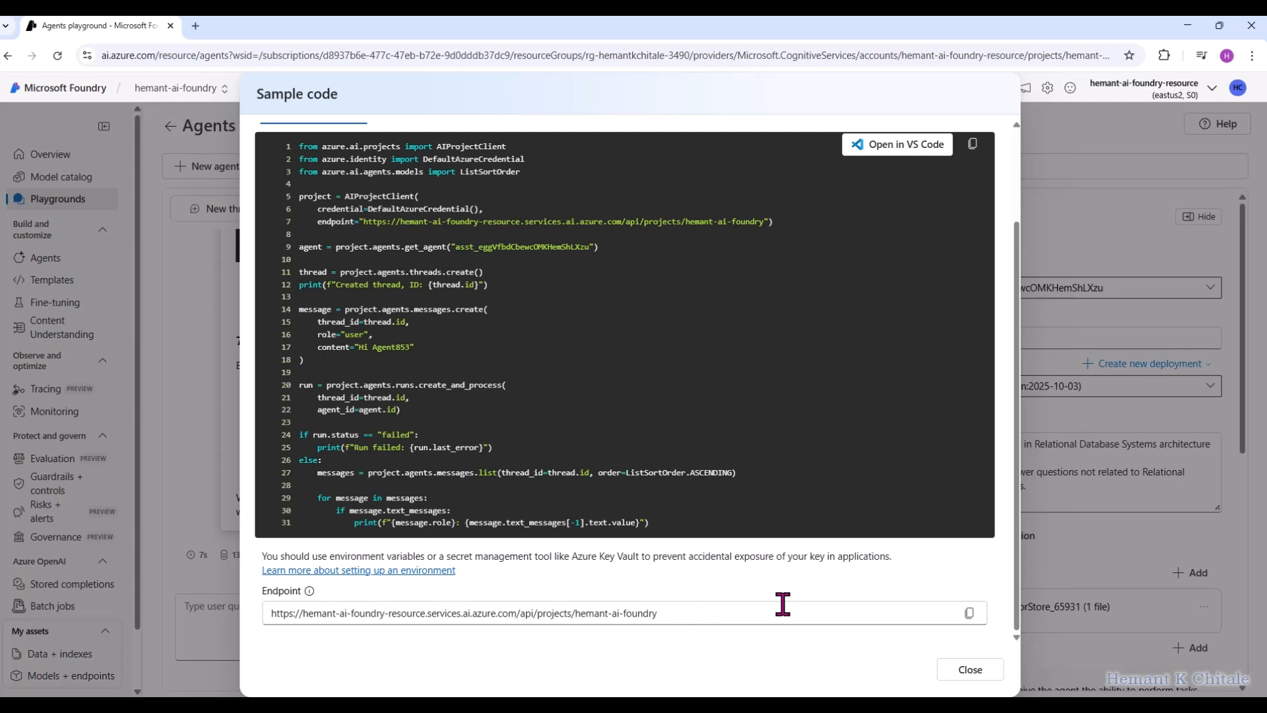
# Review the Python sample code and project endpoint once more, and close the sample code.
pyautogui.scroll(3, 710, 587)
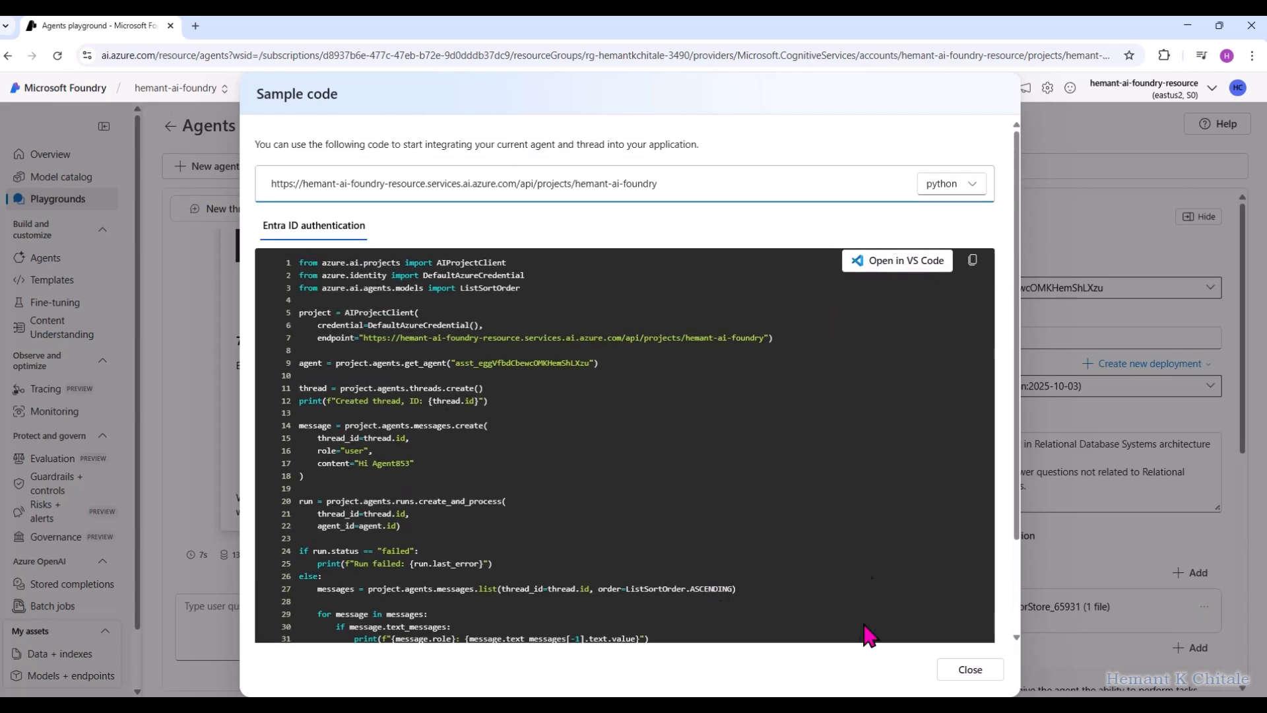
pyautogui.scroll(-3, 857, 634)
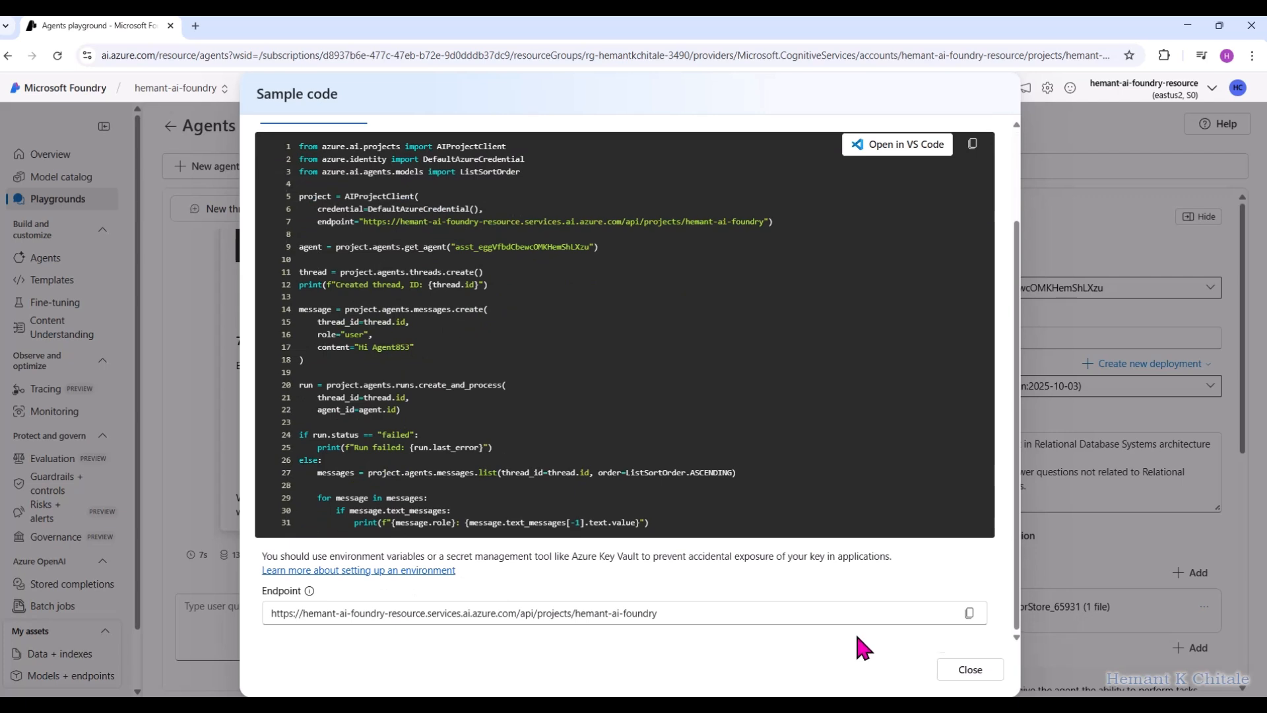
pyautogui.scroll(3, 857, 636)
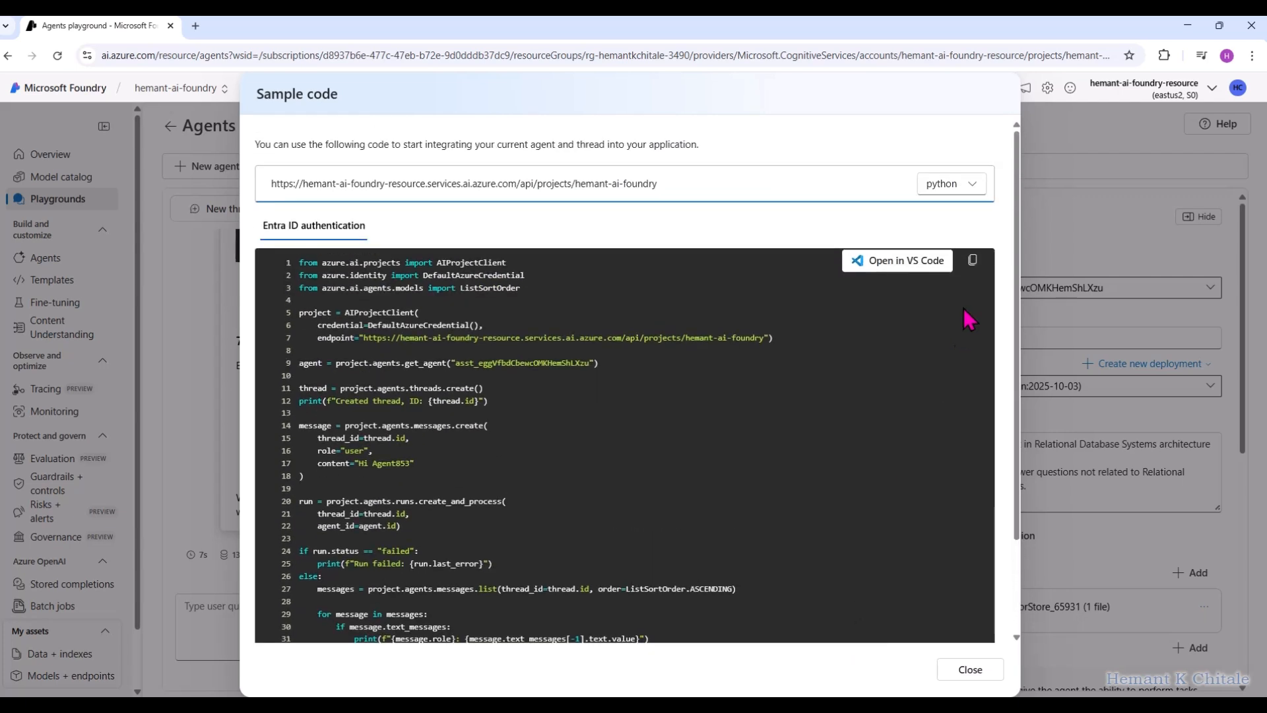
pyautogui.click(968, 671)
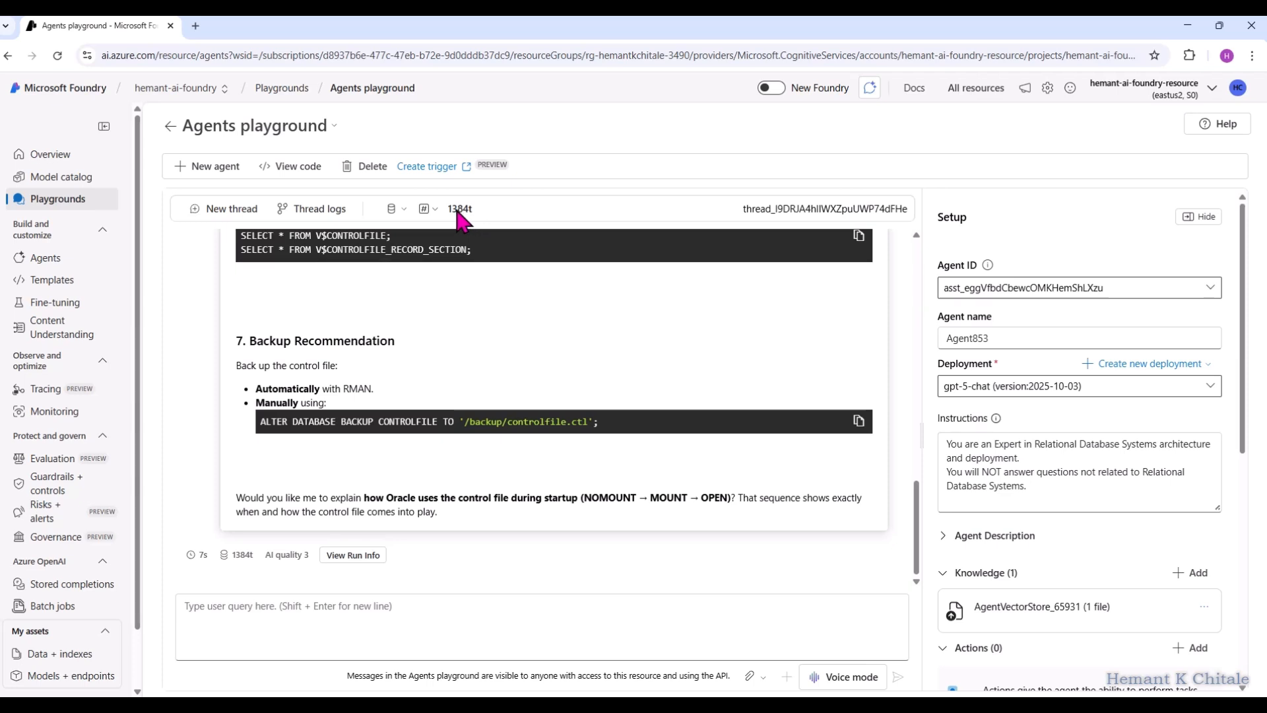
# Open the thread's evaluation metrics and examine the risk and safety options, from self harm to code vulnerability.
pyautogui.click(432, 210)
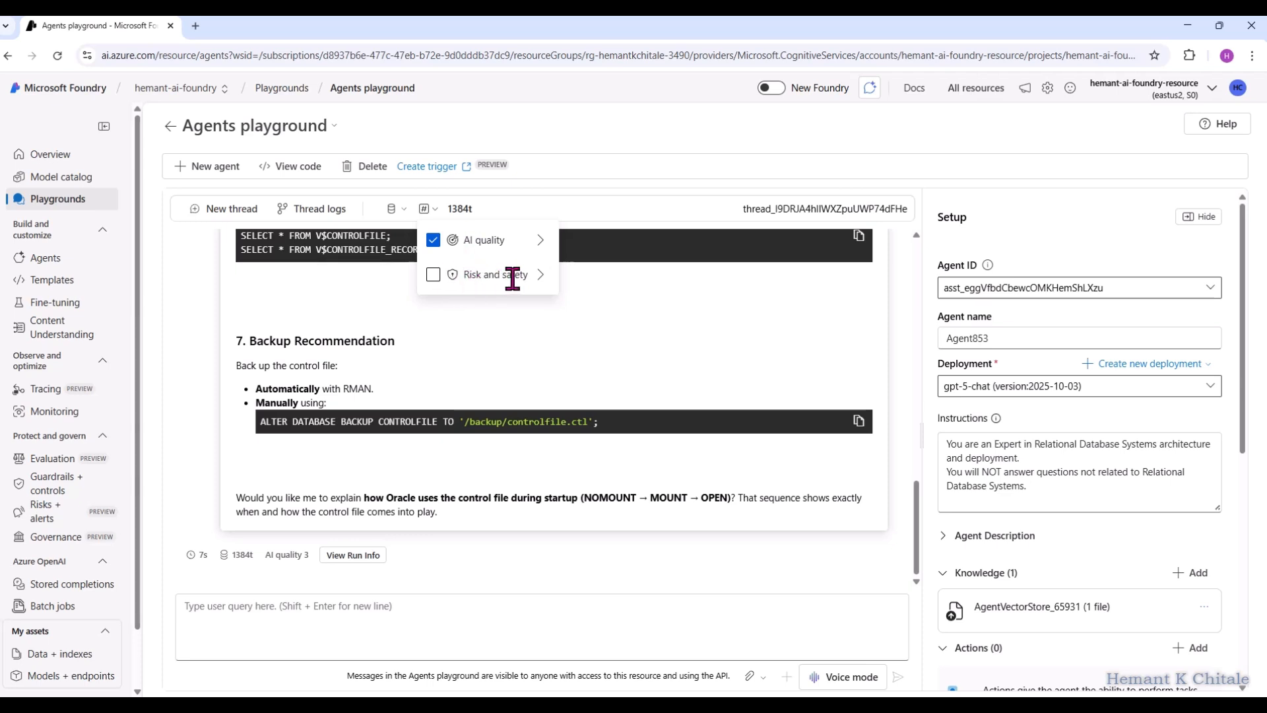
pyautogui.click(542, 280)
pyautogui.click(558, 302)
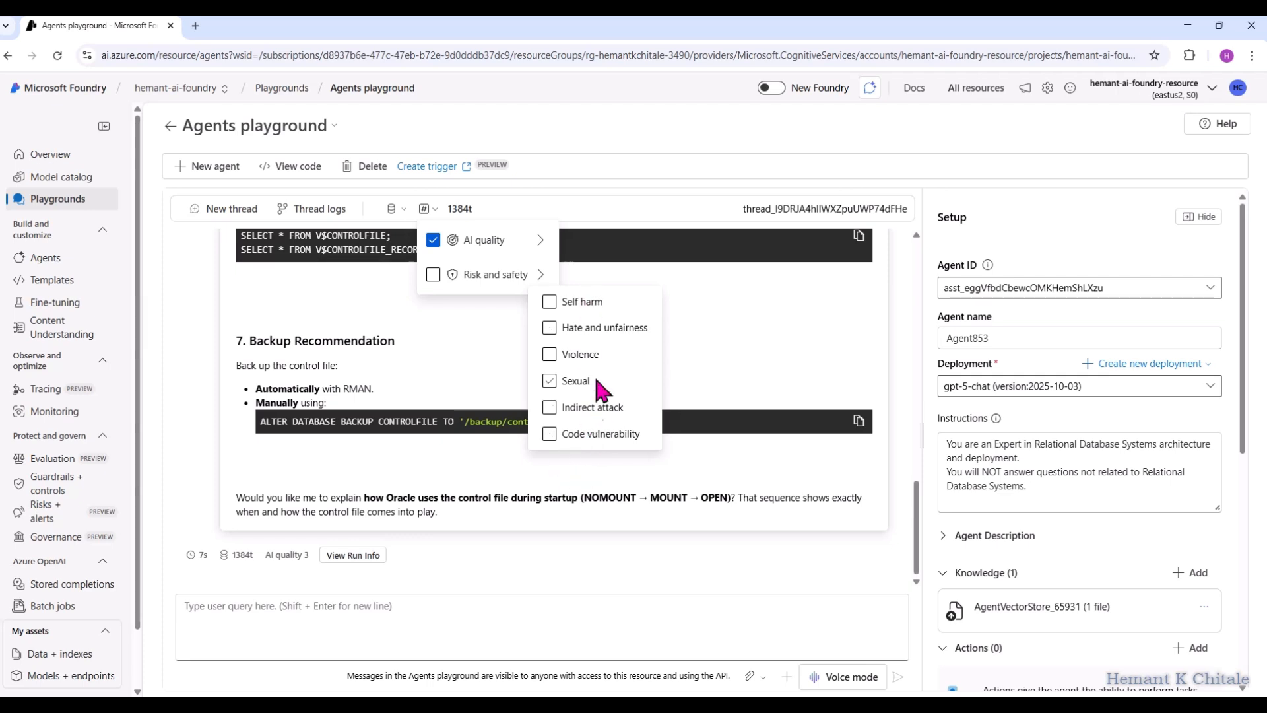
pyautogui.click(581, 436)
# Check the thread files options and their description, and review the agent's setup down to the model settings.
pyautogui.click(394, 209)
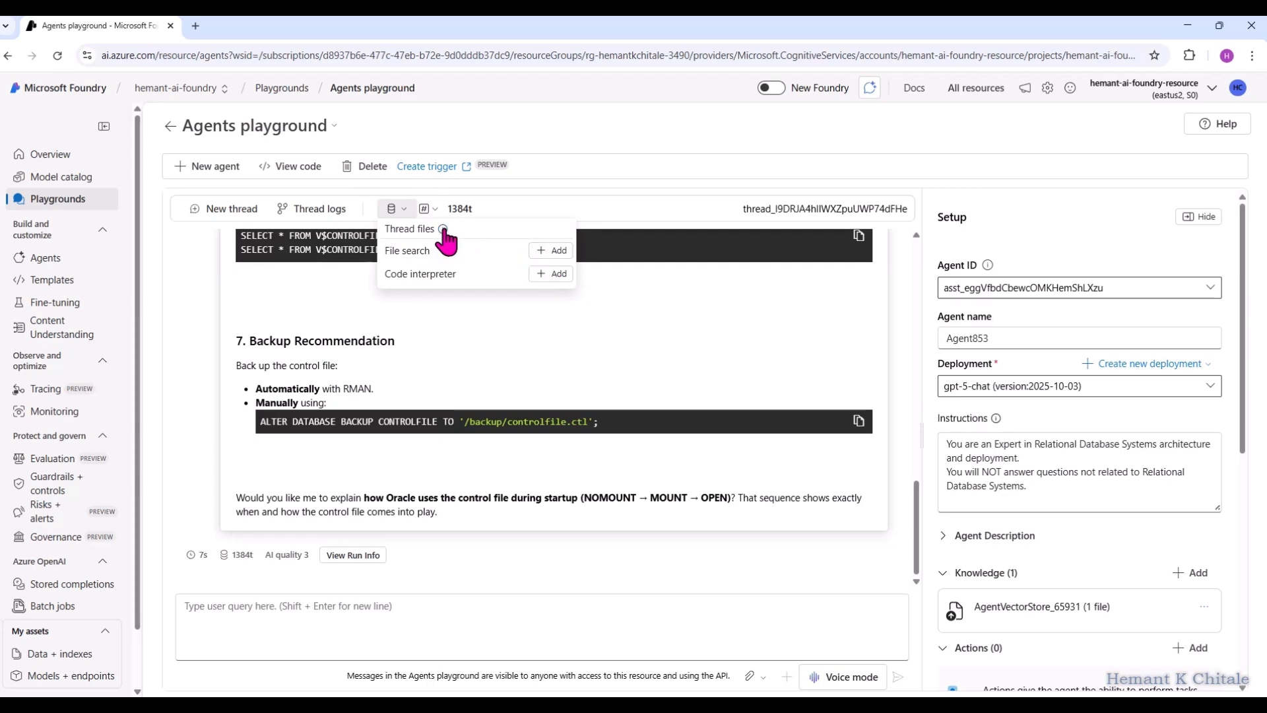
pyautogui.moveTo(443, 229)
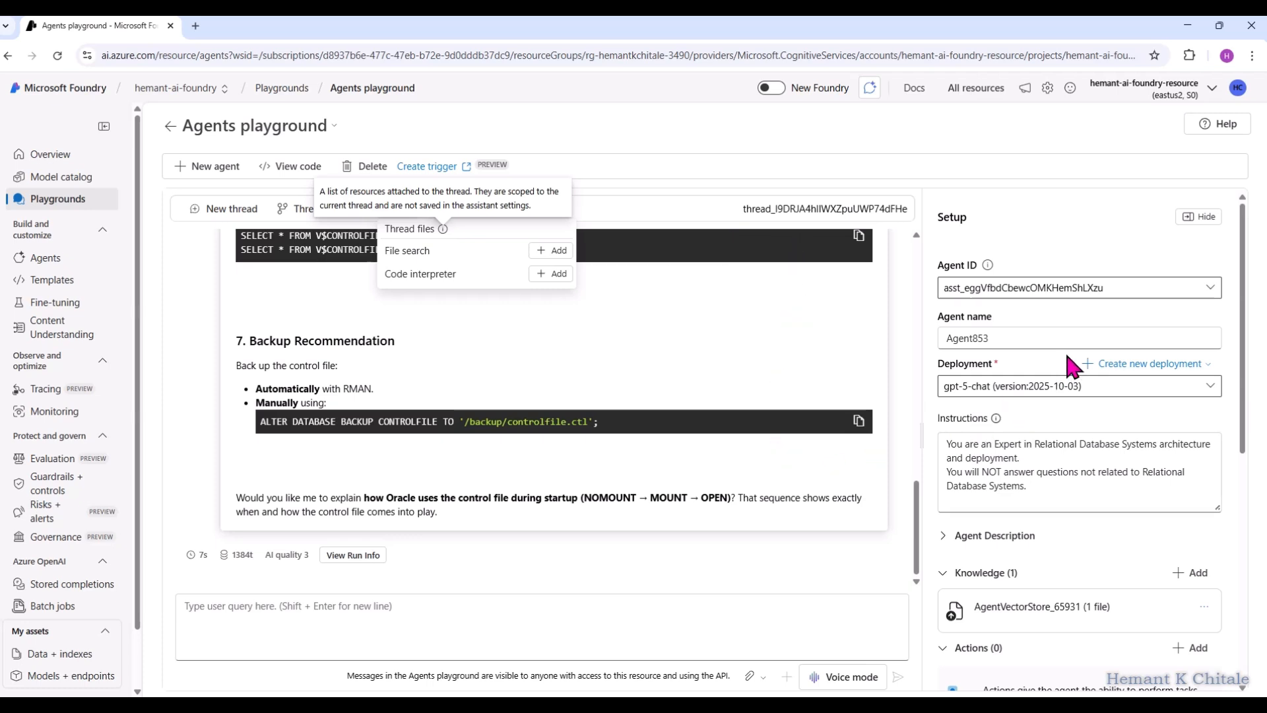
pyautogui.scroll(-7, 1089, 444)
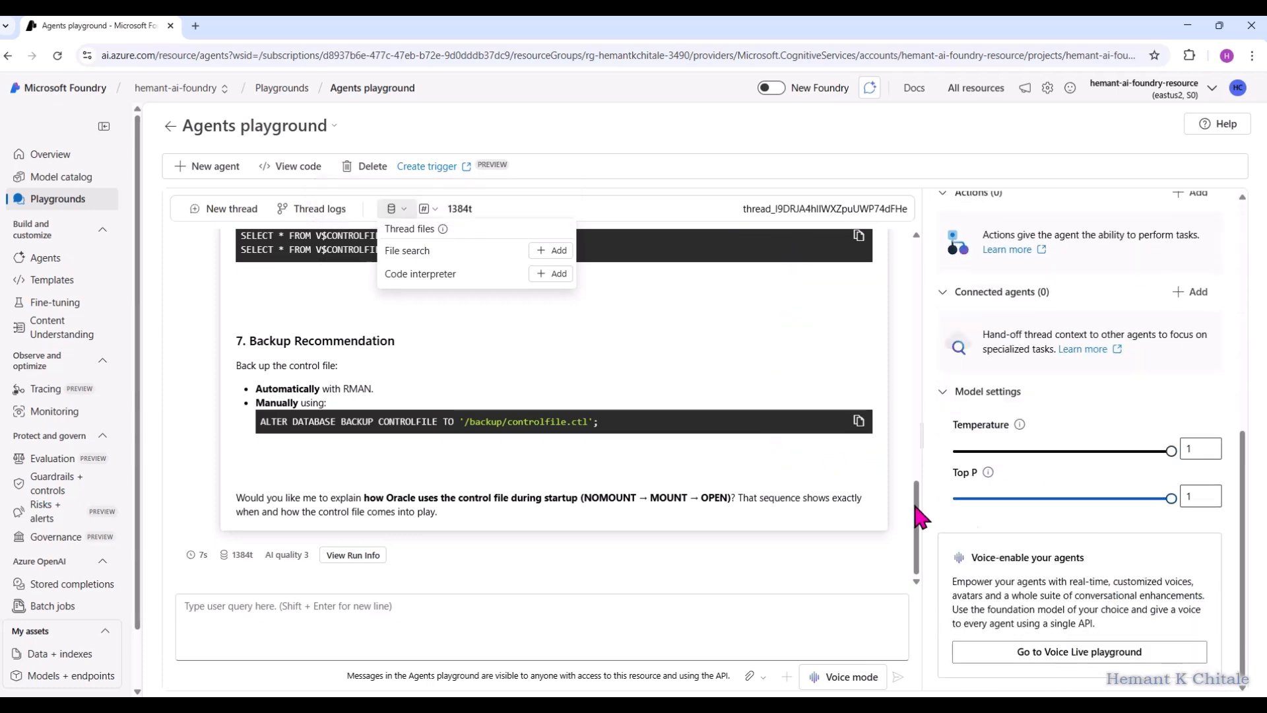
# Examine the control files answer's completion time and AI quality scores, and look back over the answer.
pyautogui.moveTo(226, 564)
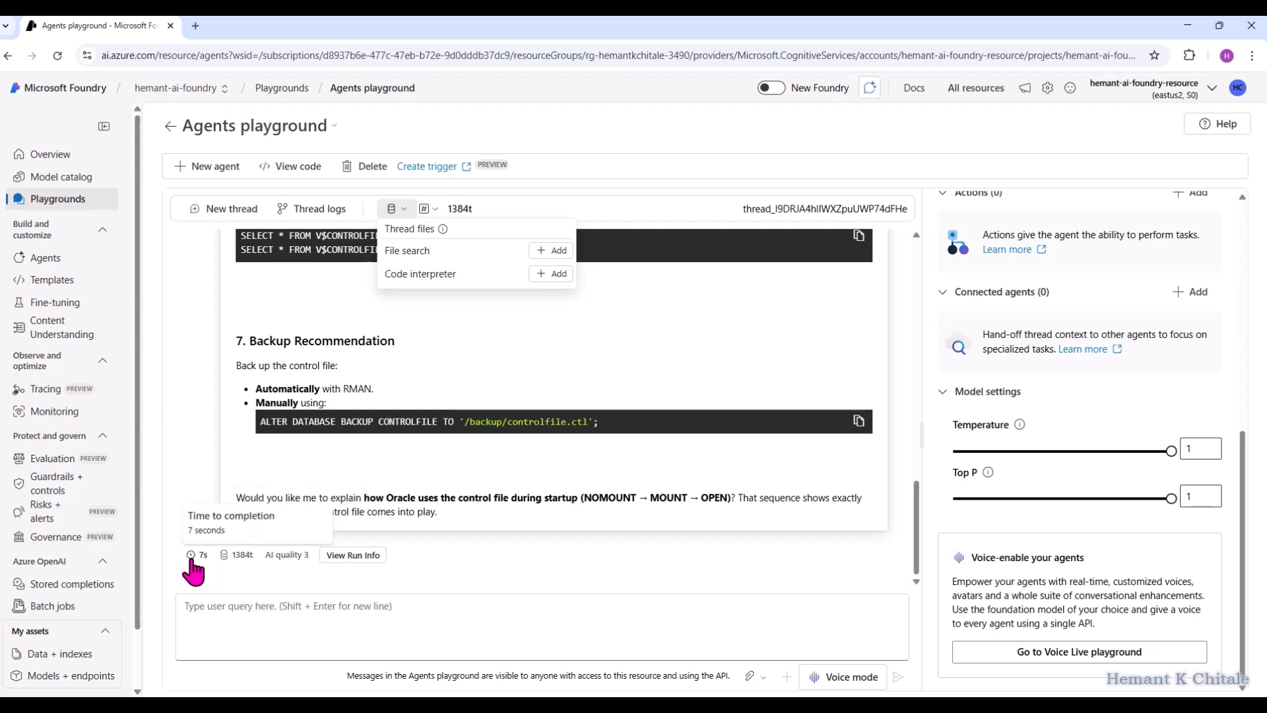
pyautogui.moveTo(277, 568)
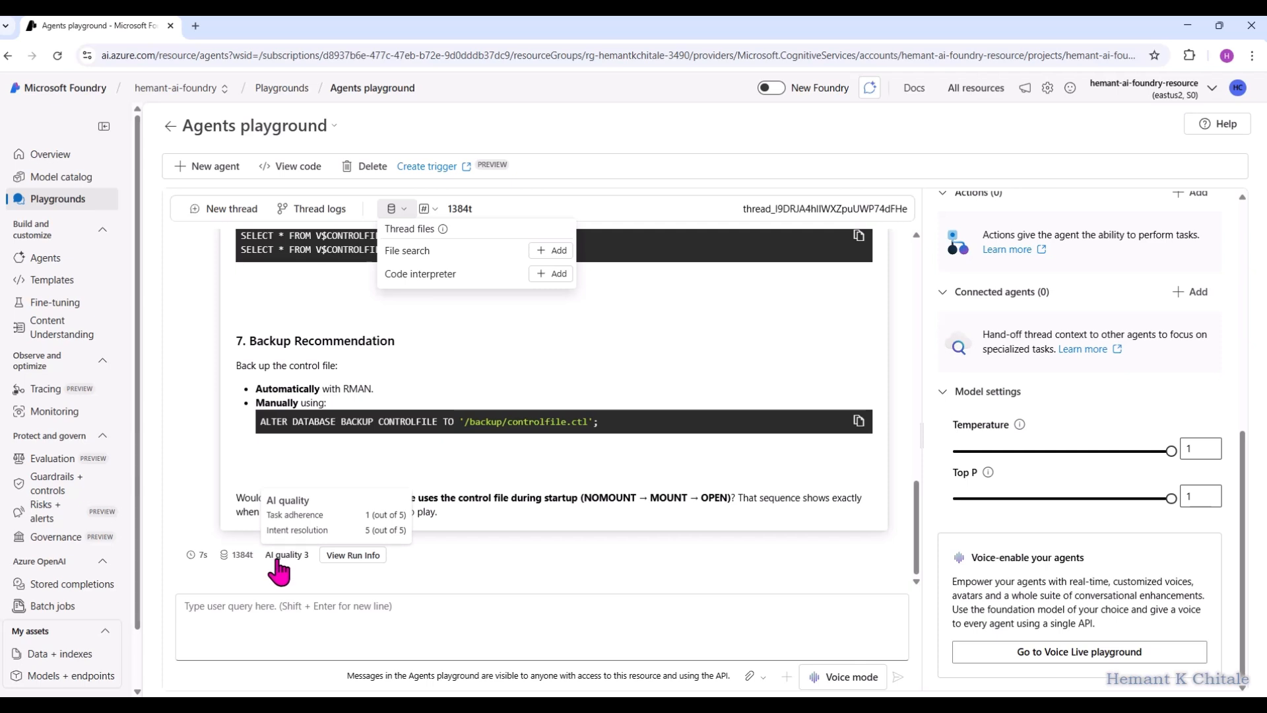
pyautogui.click(282, 557)
pyautogui.moveTo(300, 558)
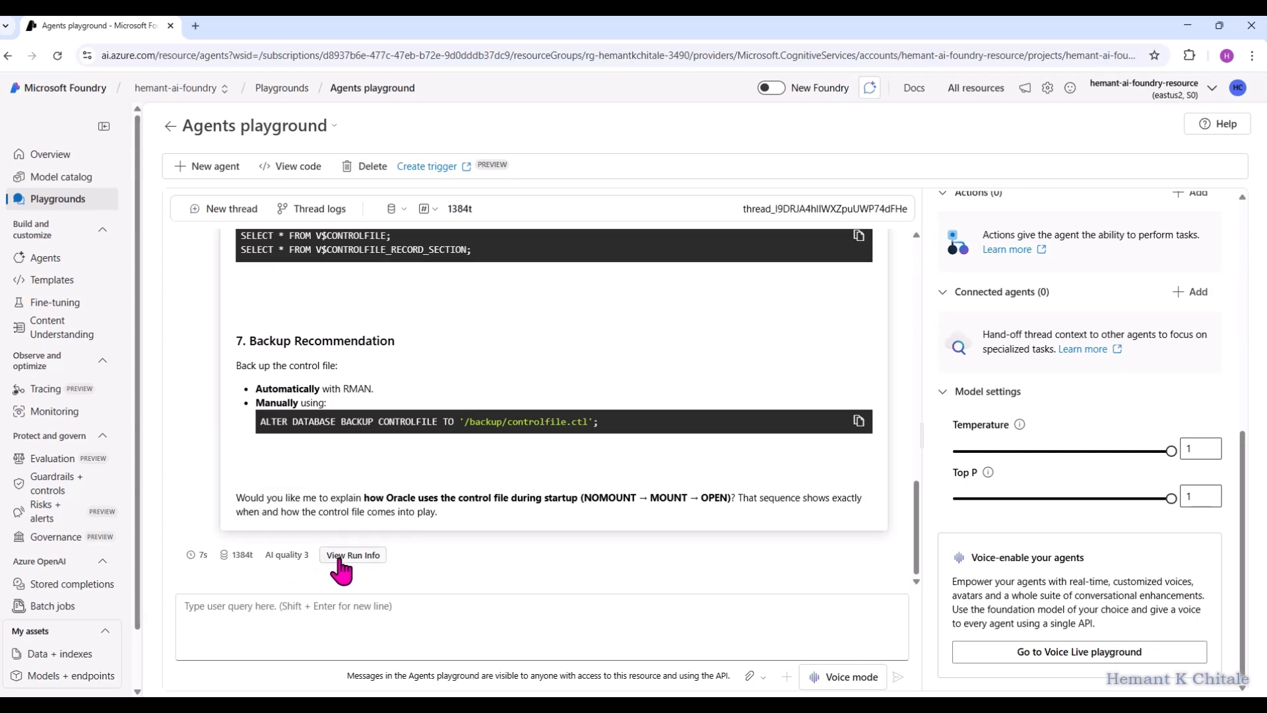
pyautogui.scroll(7, 864, 533)
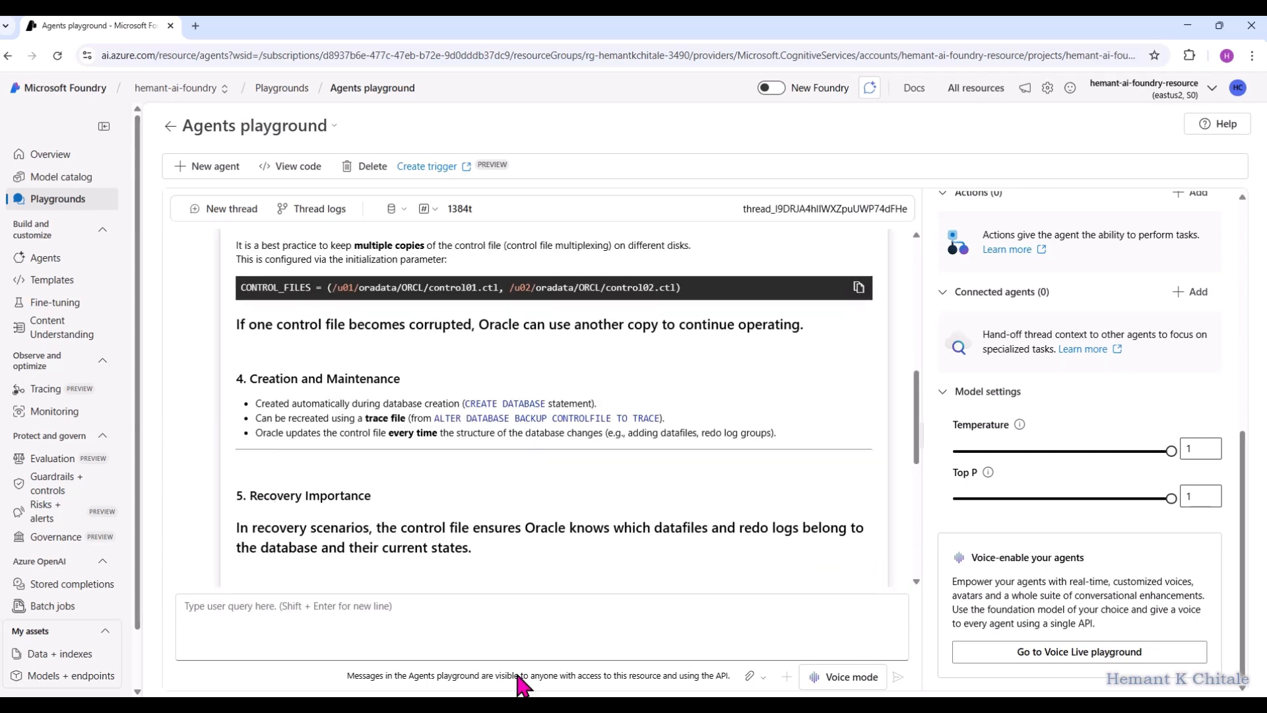